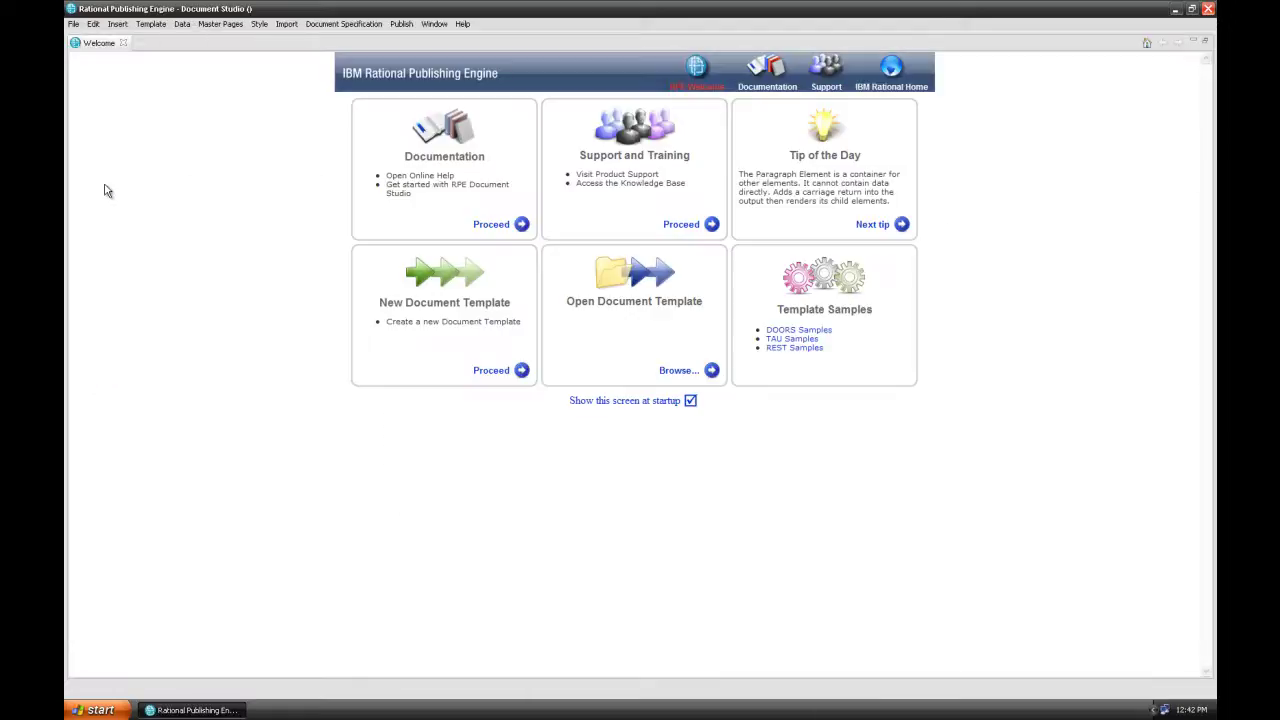
Step: Choose New Document Template on the Welcome page to start an empty template
click(123, 43)
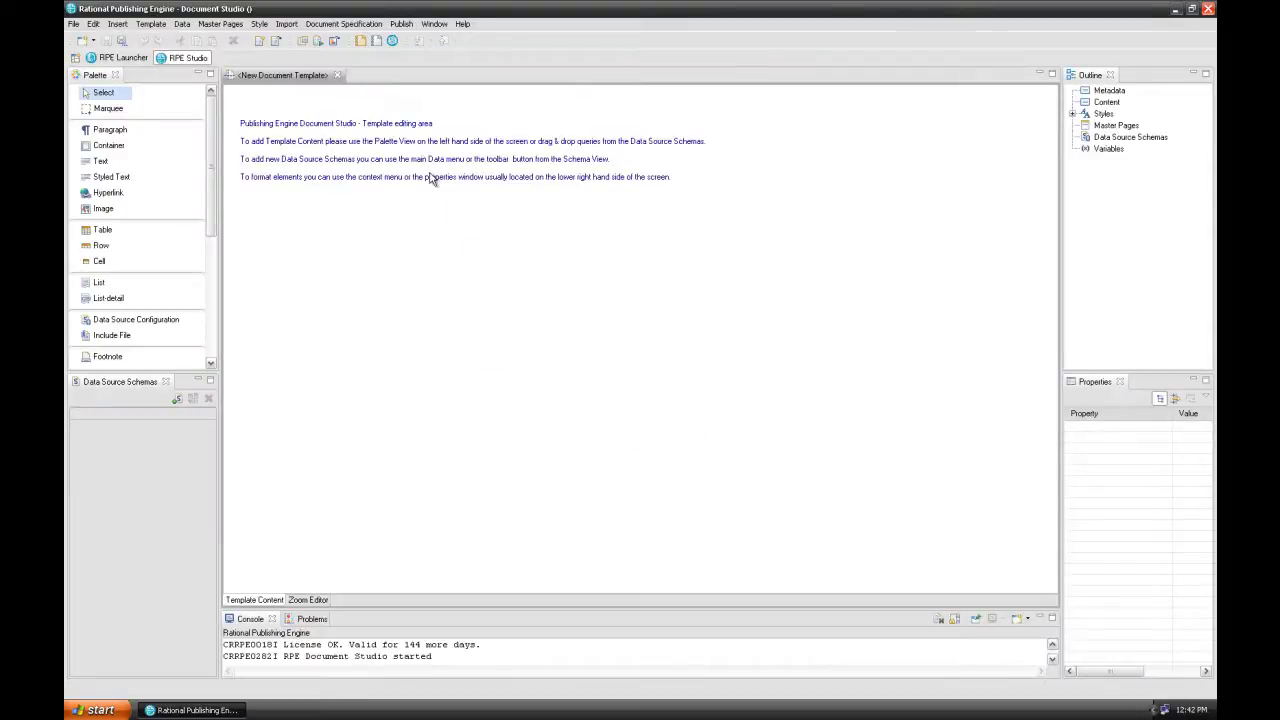
Step: Add a data source schema of type REST using the schema file Samples.xsd
click(176, 398)
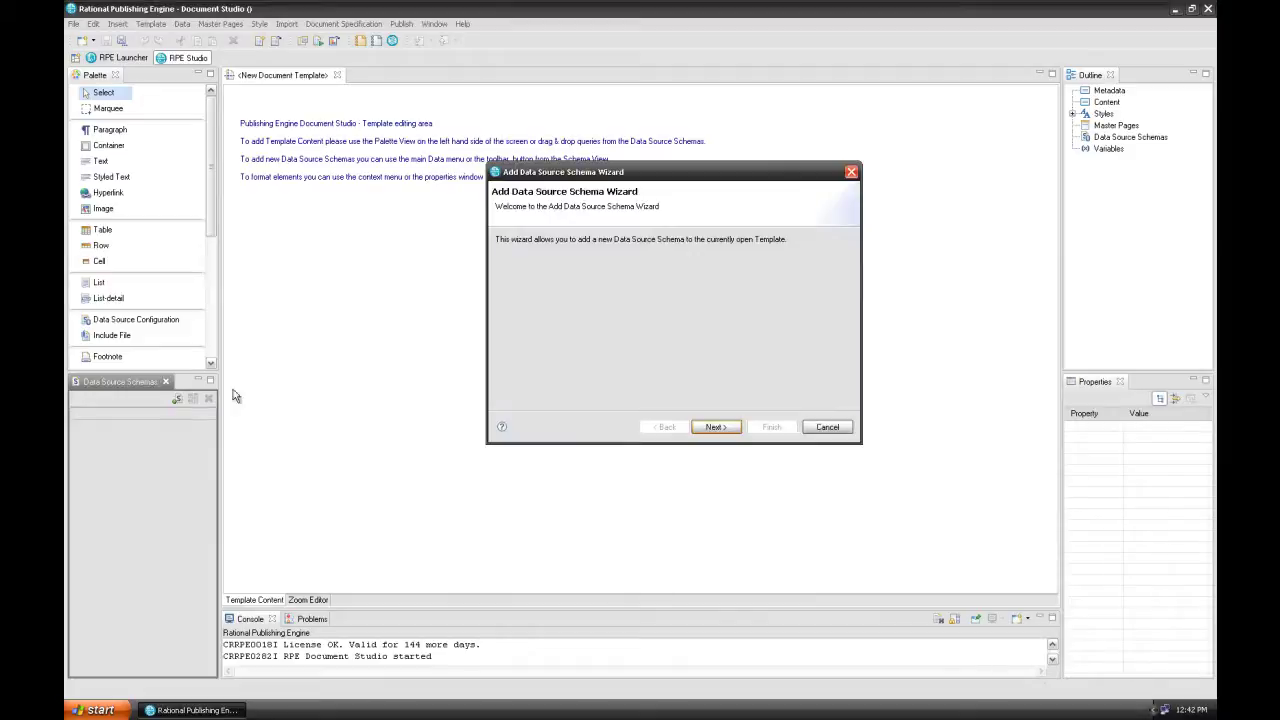
click(715, 427)
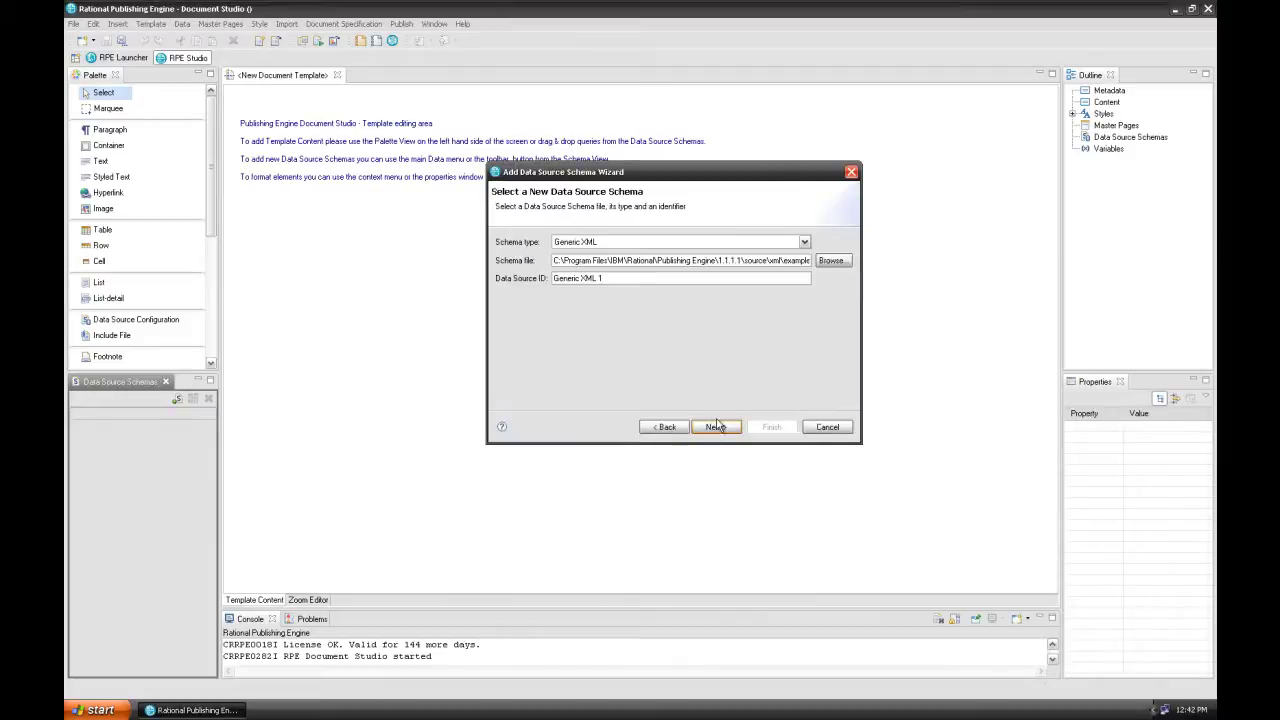
click(750, 243)
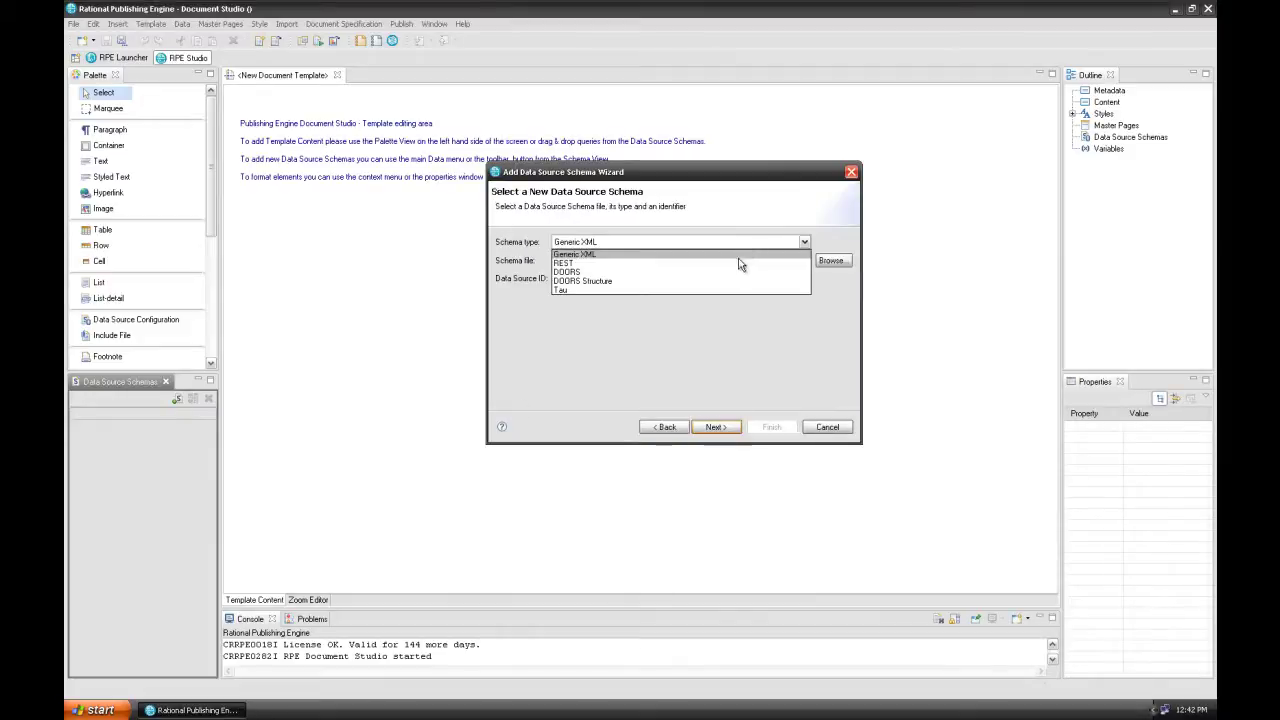
click(737, 263)
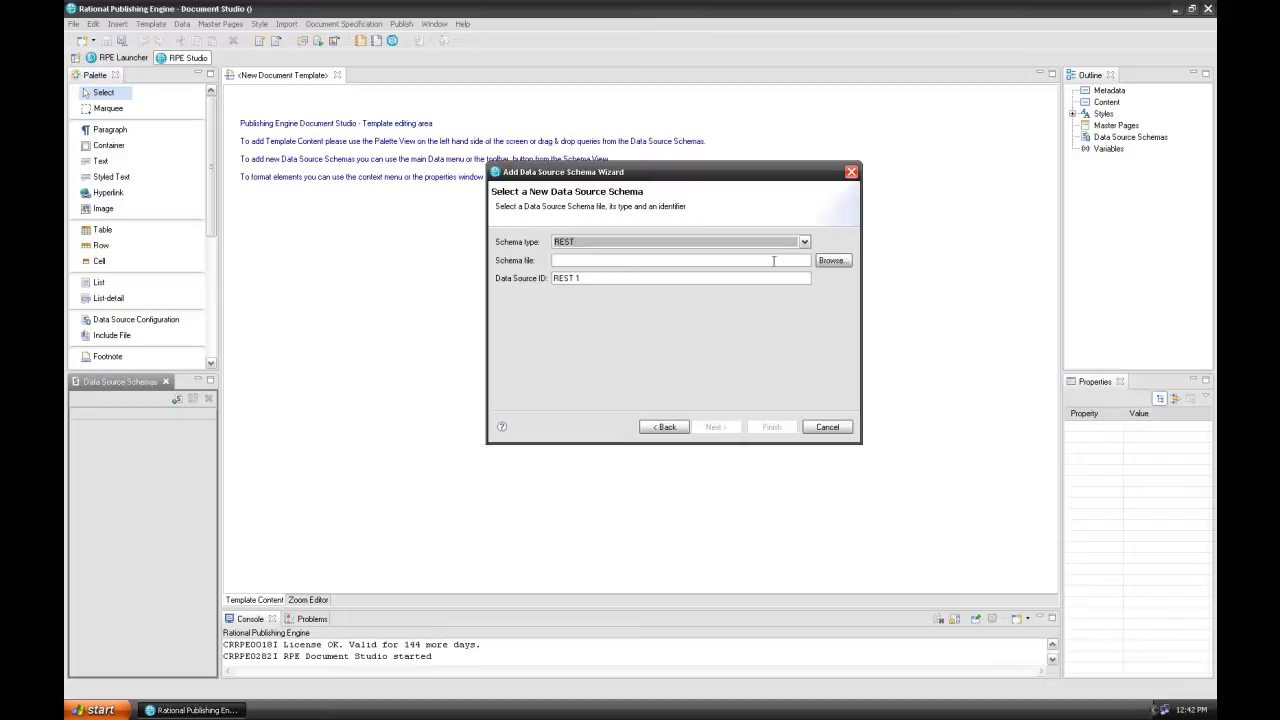
click(831, 261)
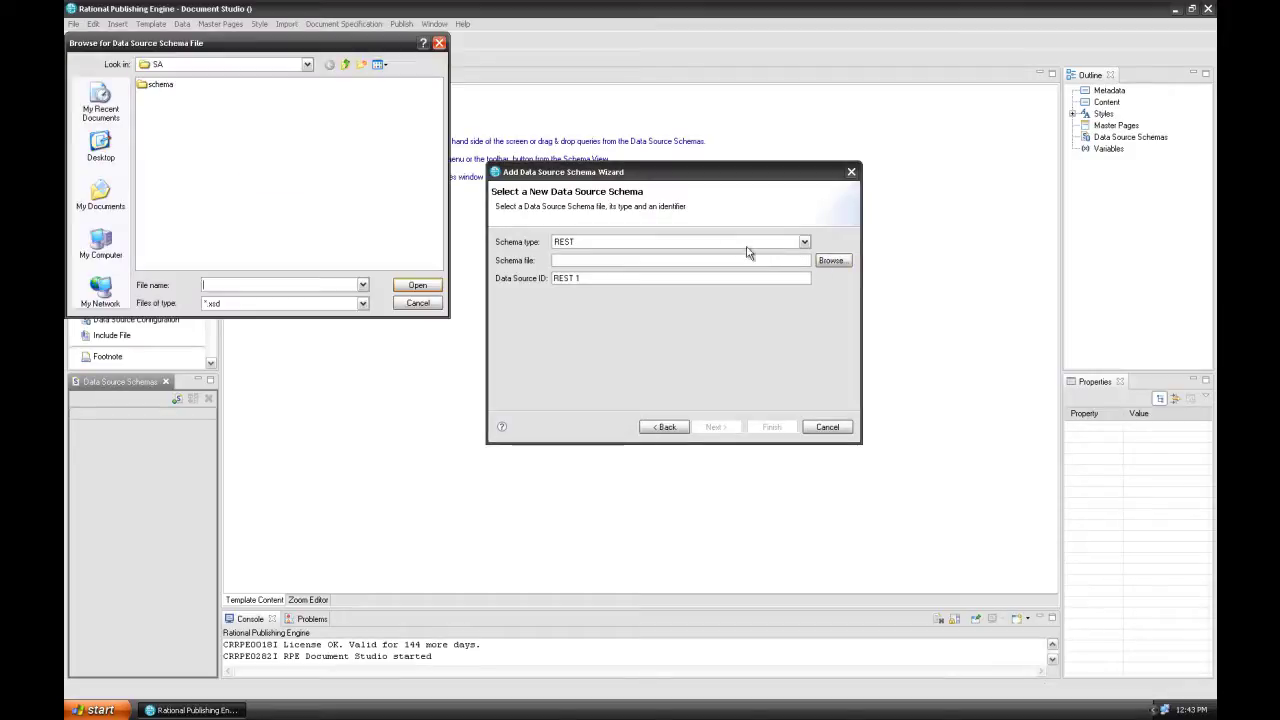
double_click(158, 85)
click(159, 85)
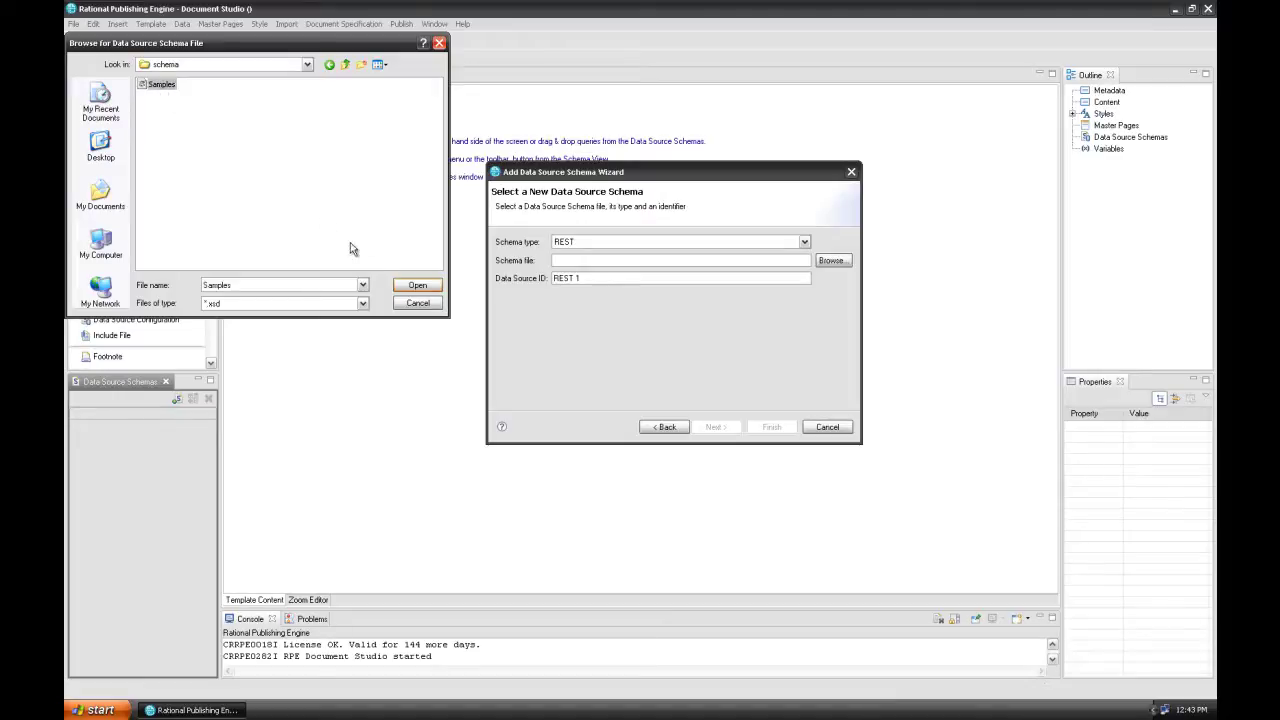
click(403, 287)
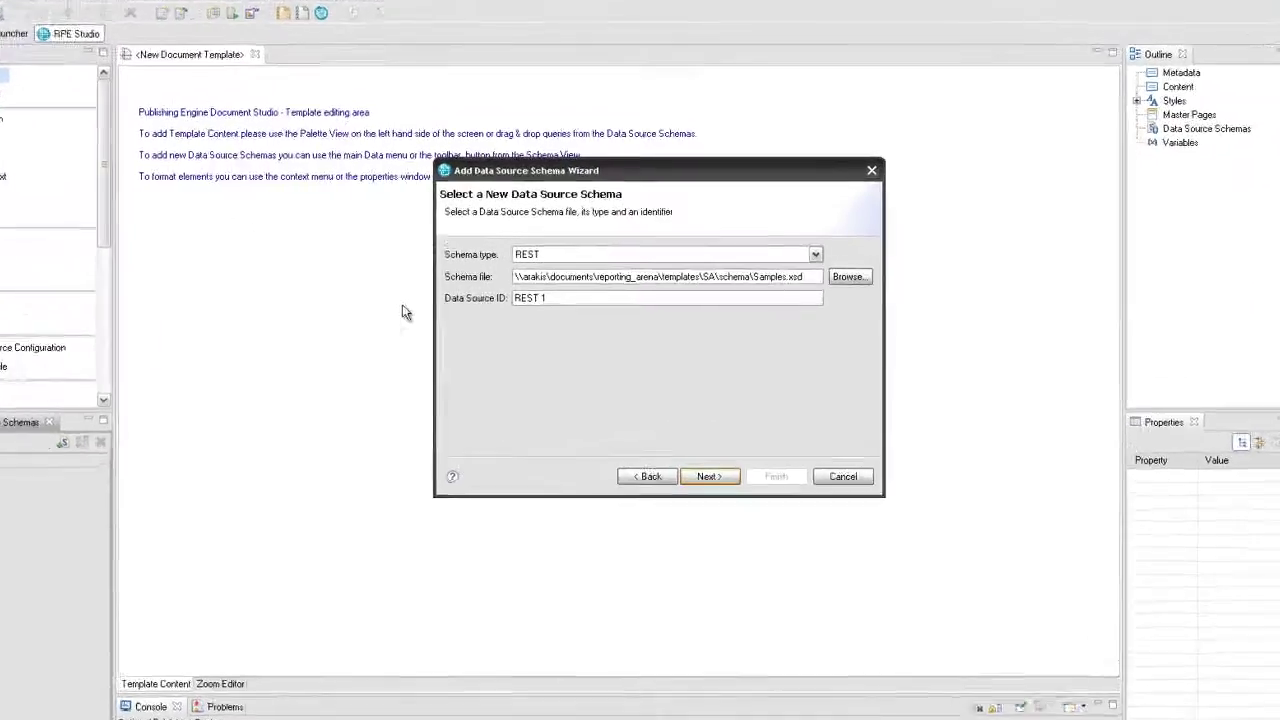
Step: Set the Data Source ID to Methods and finish the wizard
drag(507, 323, 447, 325)
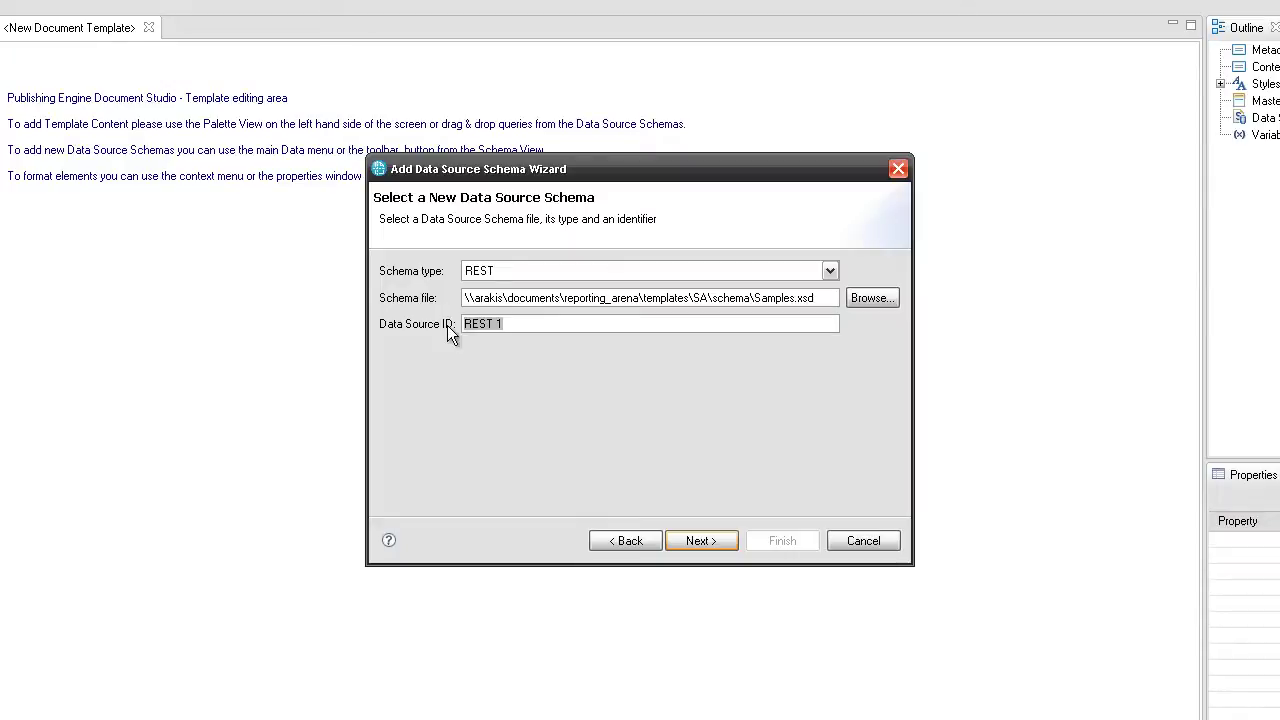
text(Methods)
click(705, 540)
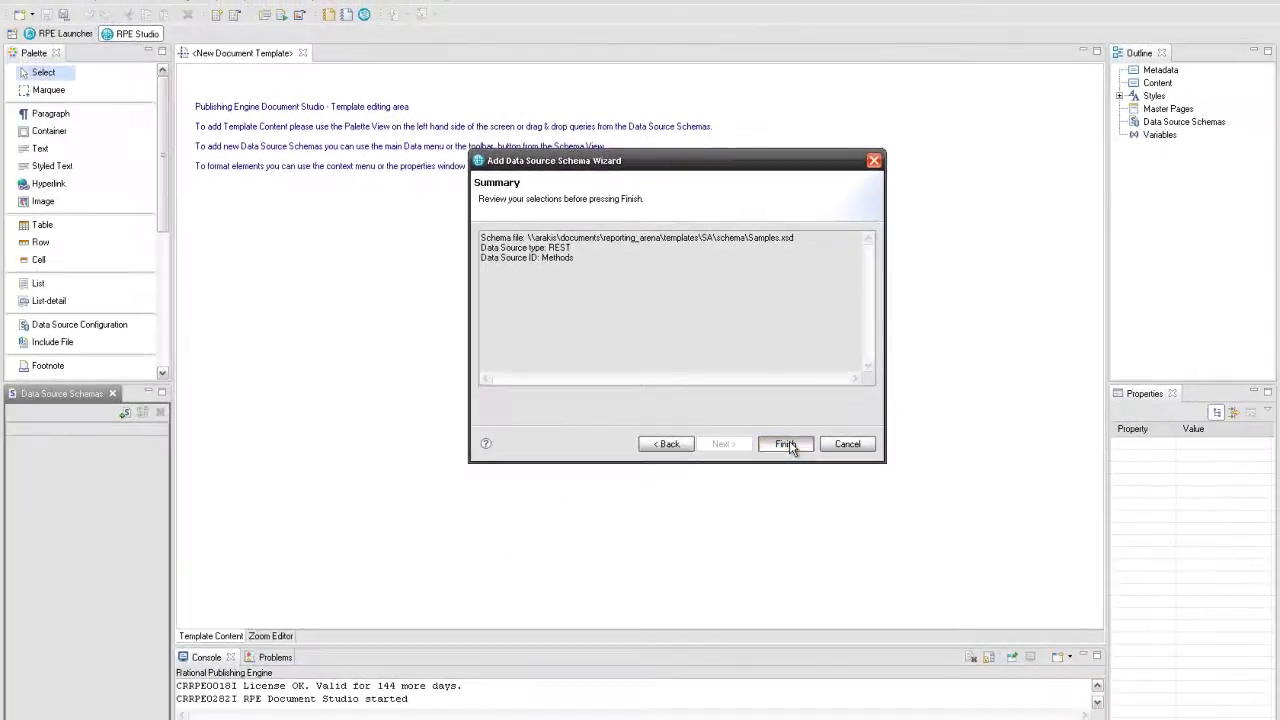
click(787, 445)
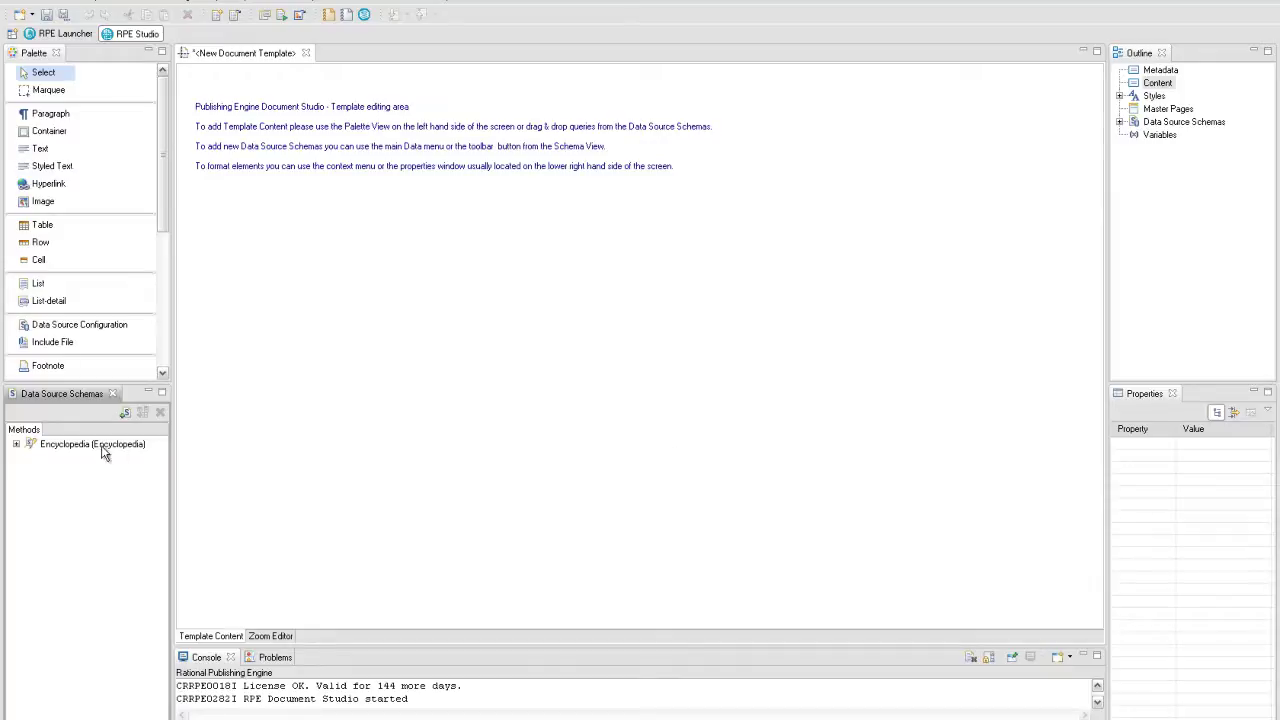
Step: Insert a Container with a nested Paragraph, then expand Encyclopedia > Definitions in the schema tree
click(16, 444)
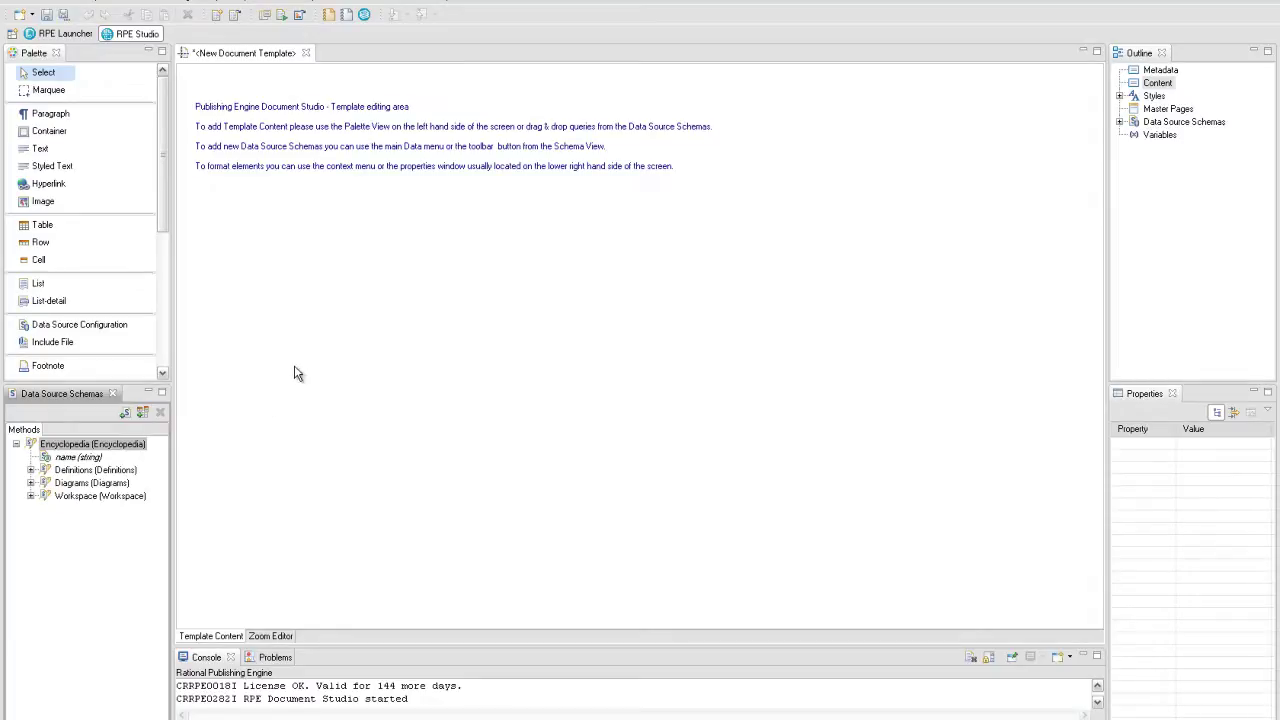
click(56, 138)
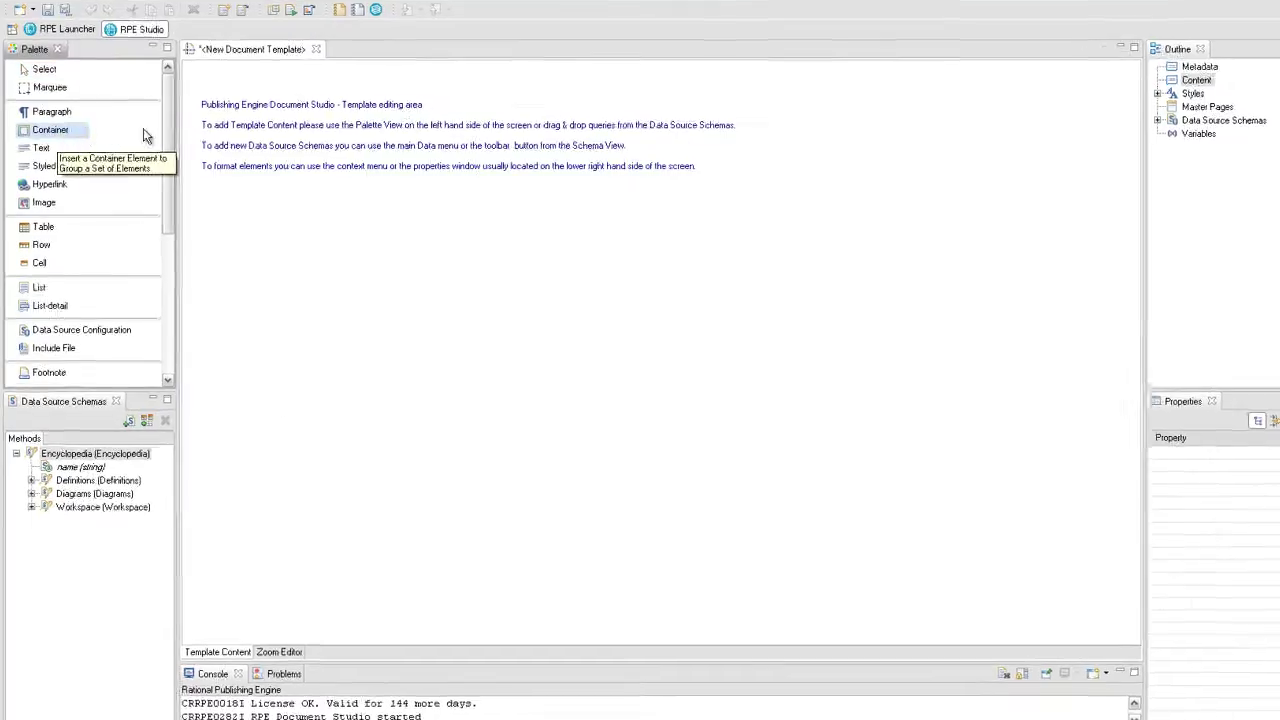
click(245, 128)
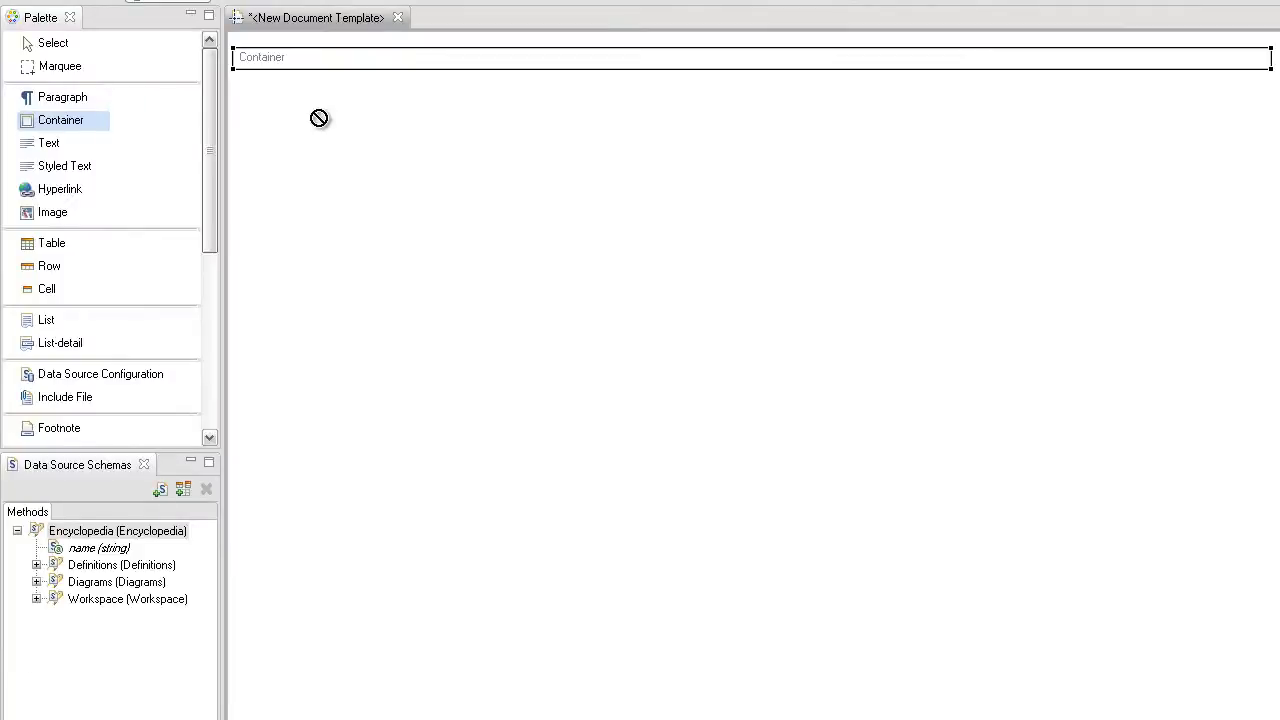
click(86, 100)
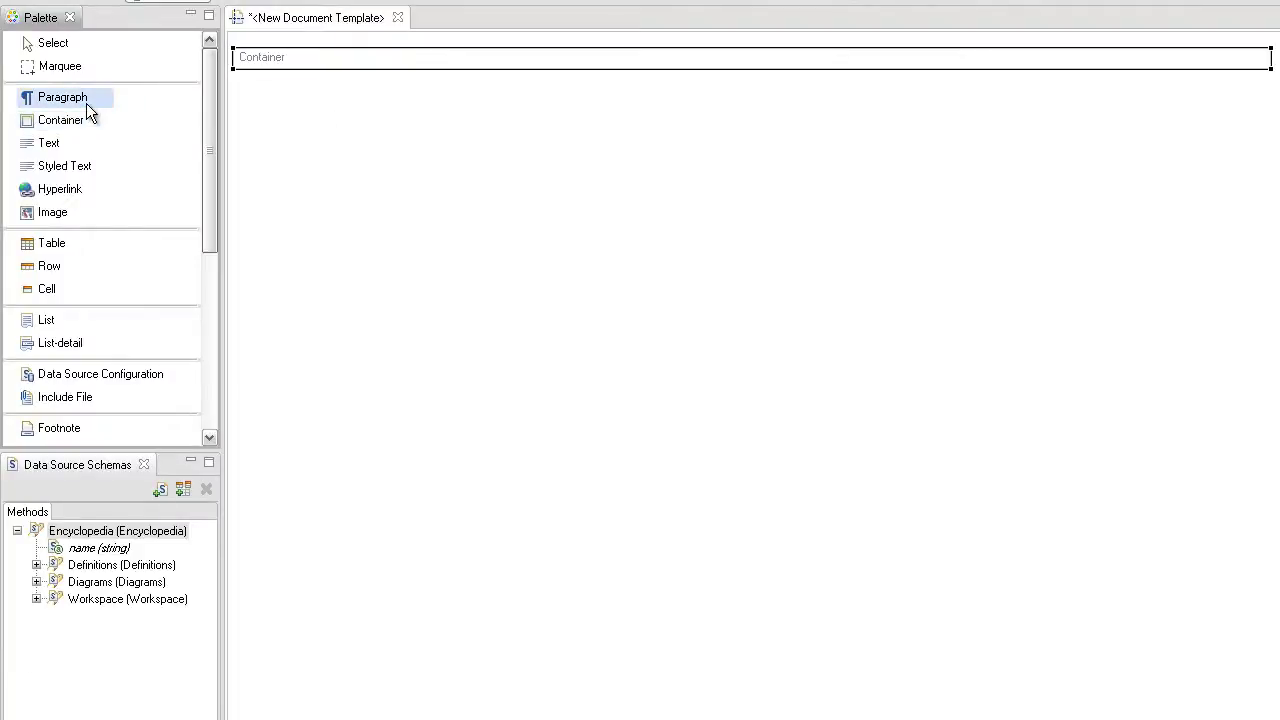
click(297, 56)
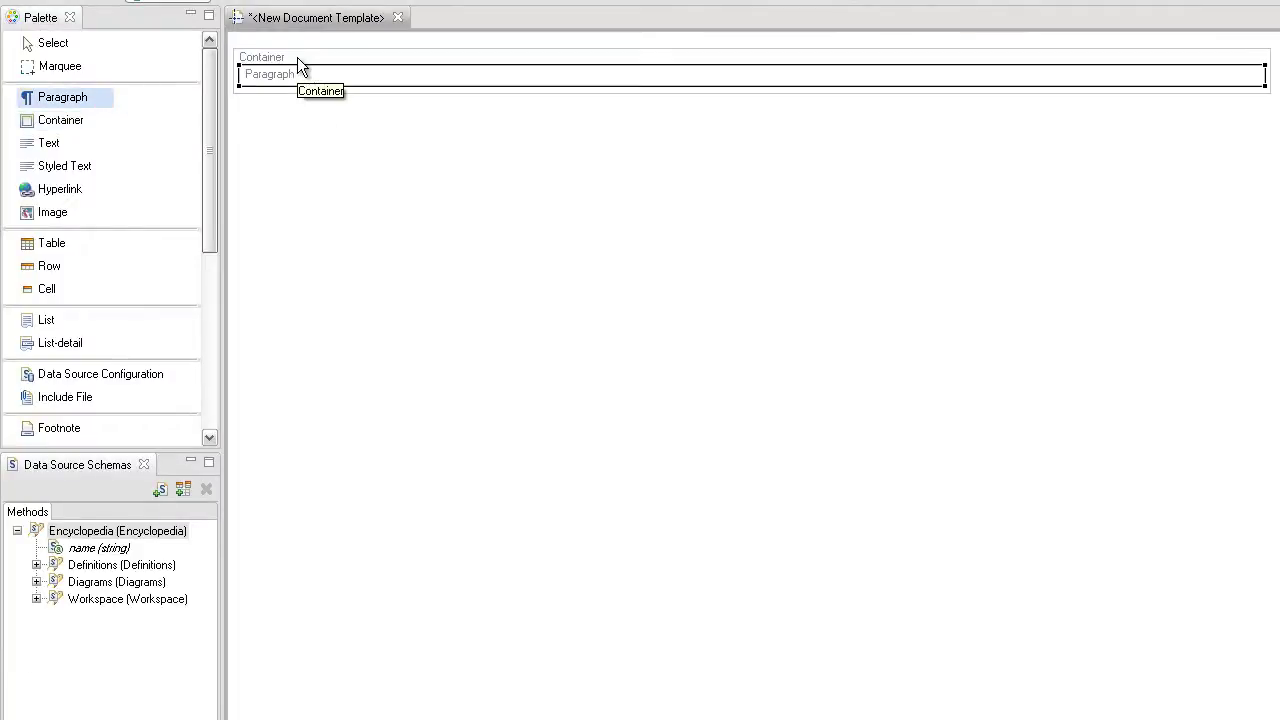
click(82, 48)
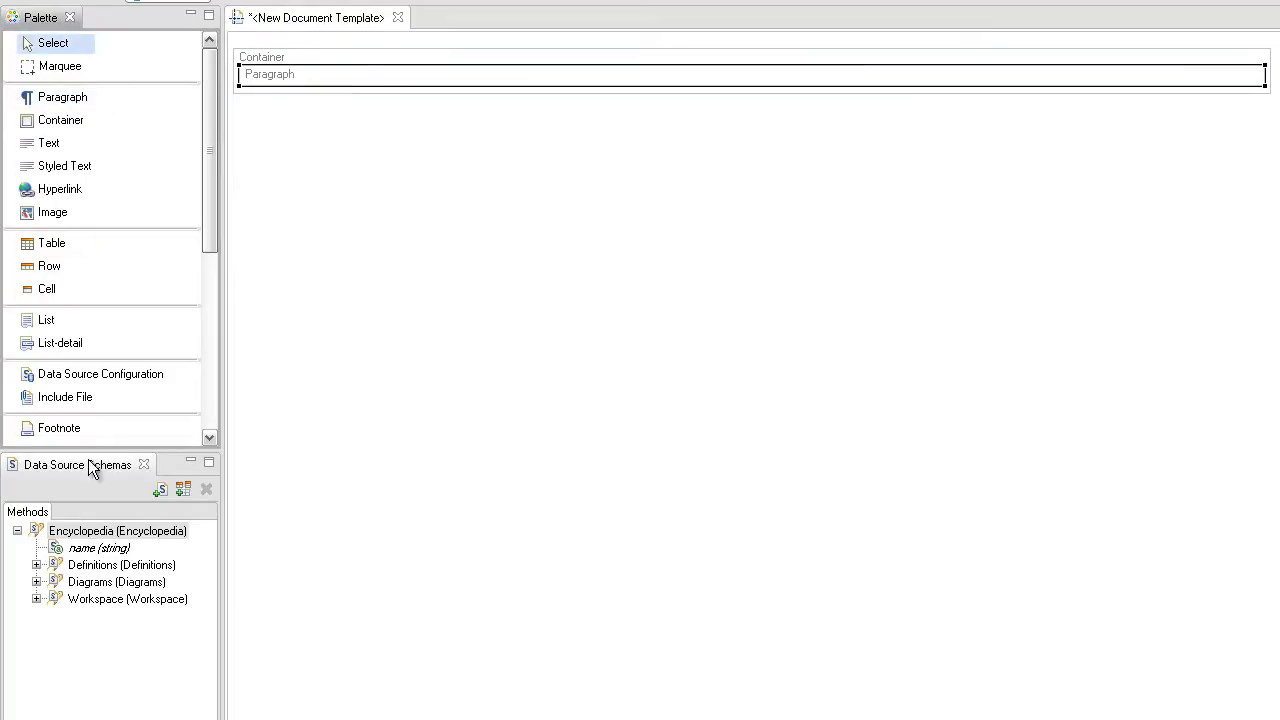
click(36, 565)
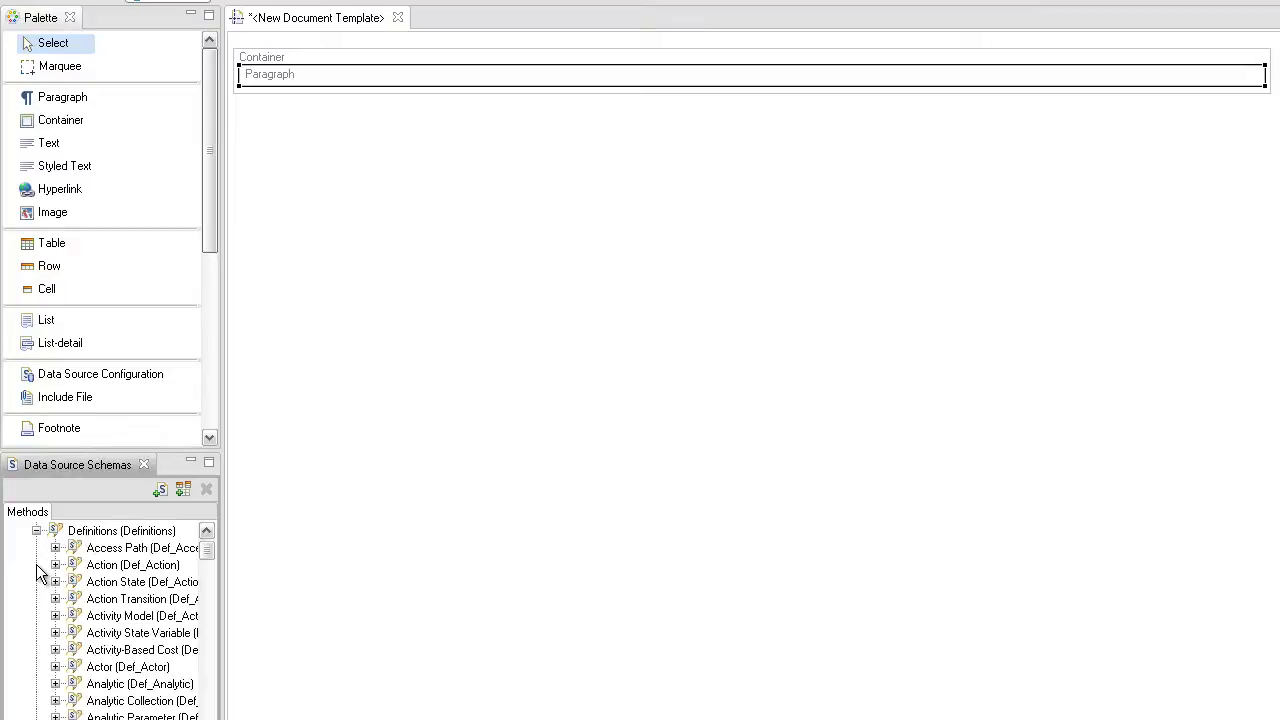
Step: Bind the Container to Encyclopedia/Definitions/Method and drop Method's Identity attribute into the Paragraph
drag(206, 549, 207, 576)
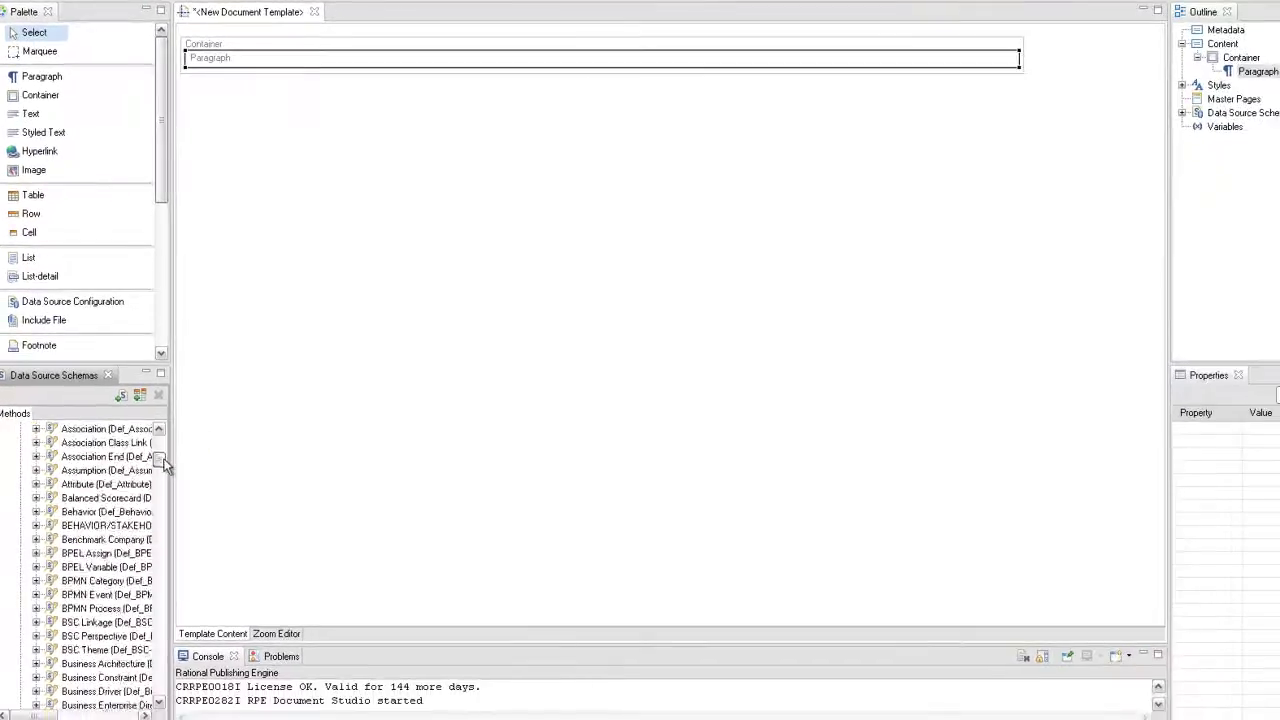
drag(165, 461, 165, 566)
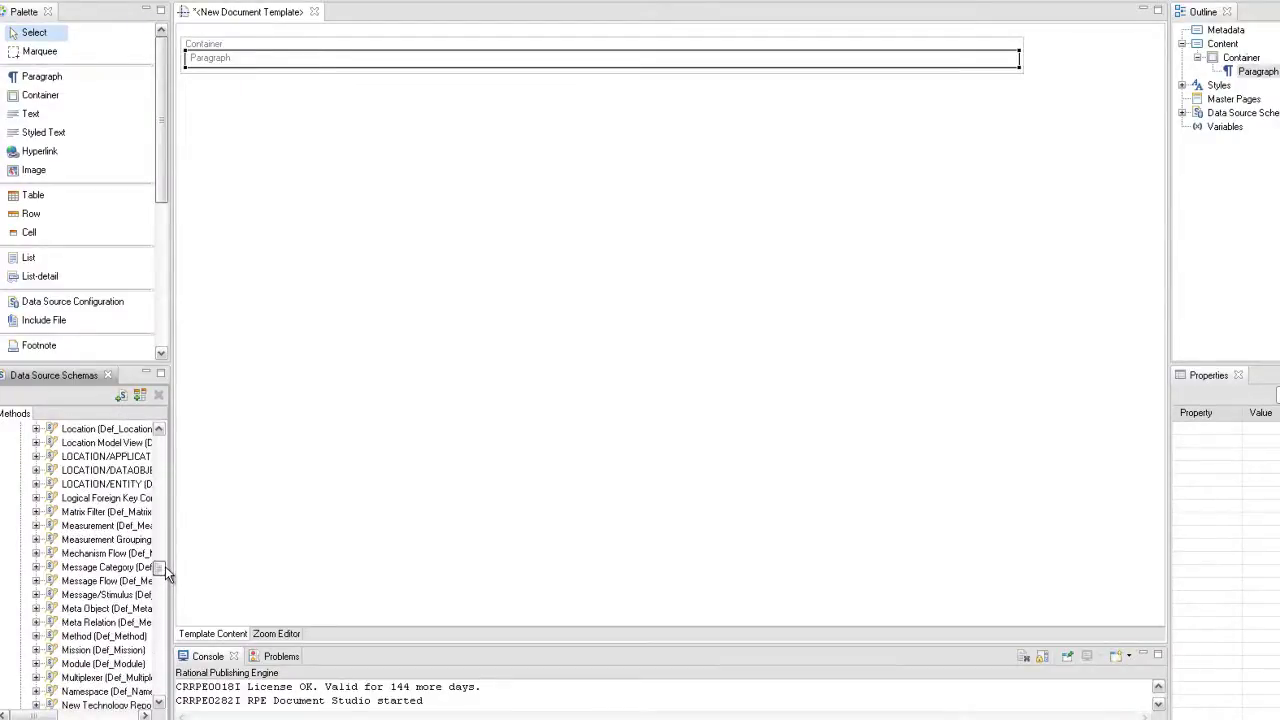
click(103, 637)
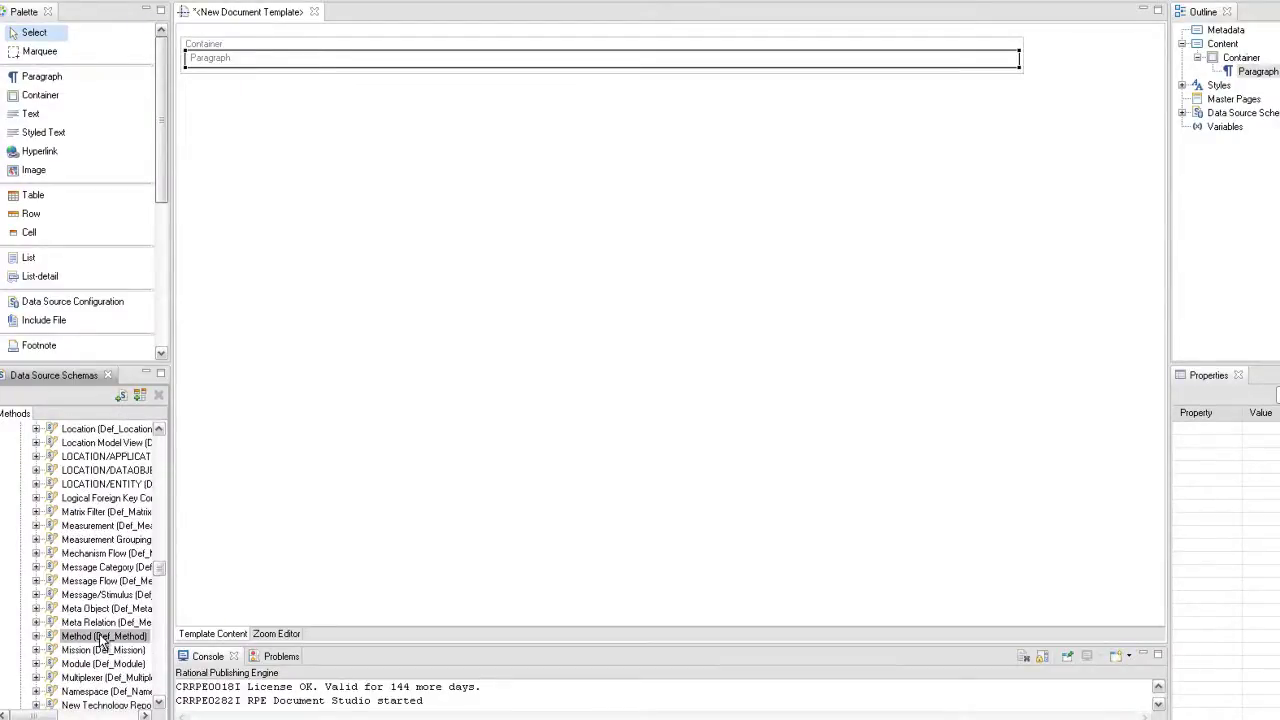
drag(103, 637, 368, 85)
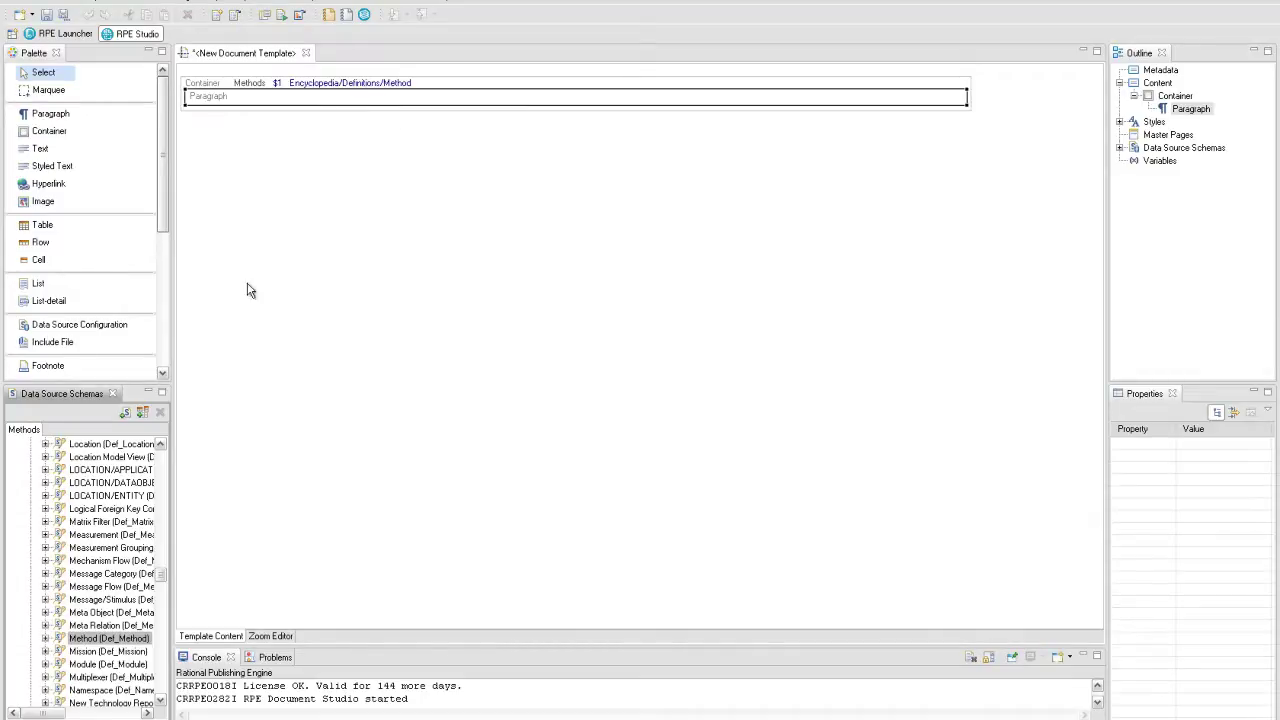
click(45, 638)
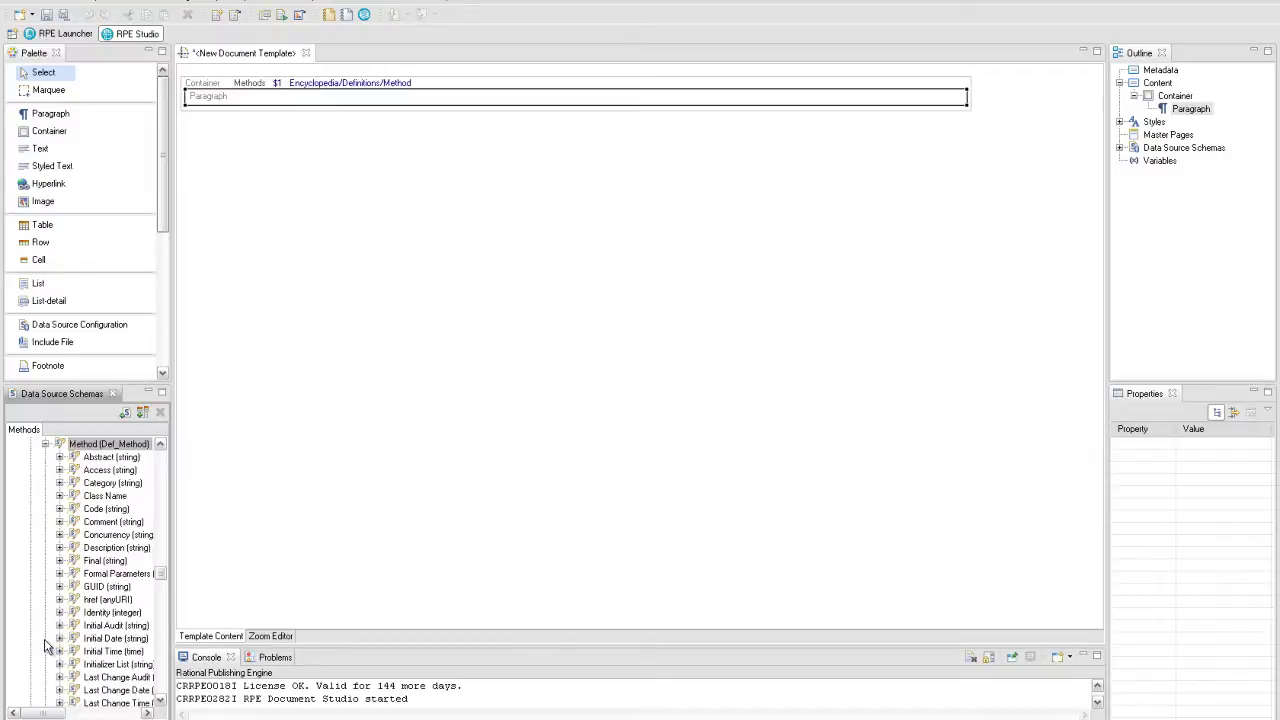
drag(94, 614, 272, 103)
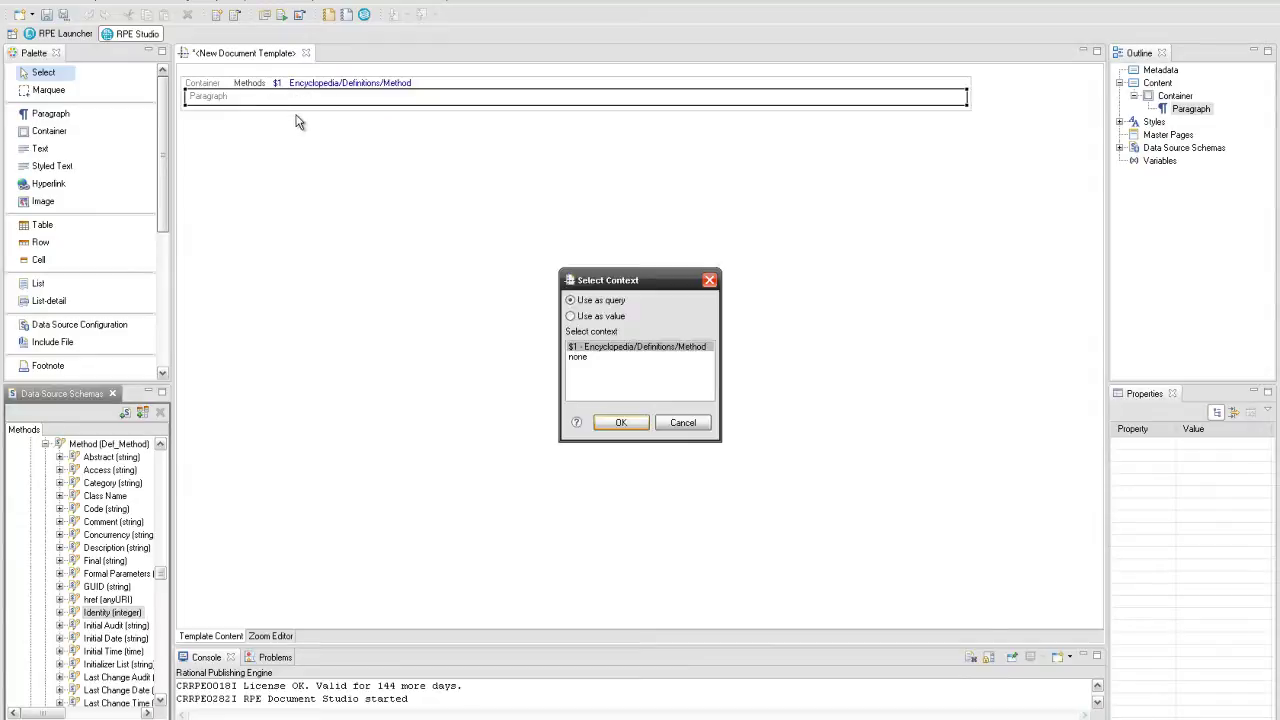
Step: Add Identity, then Method's Name attribute, to the Paragraph as text values
click(570, 317)
click(619, 421)
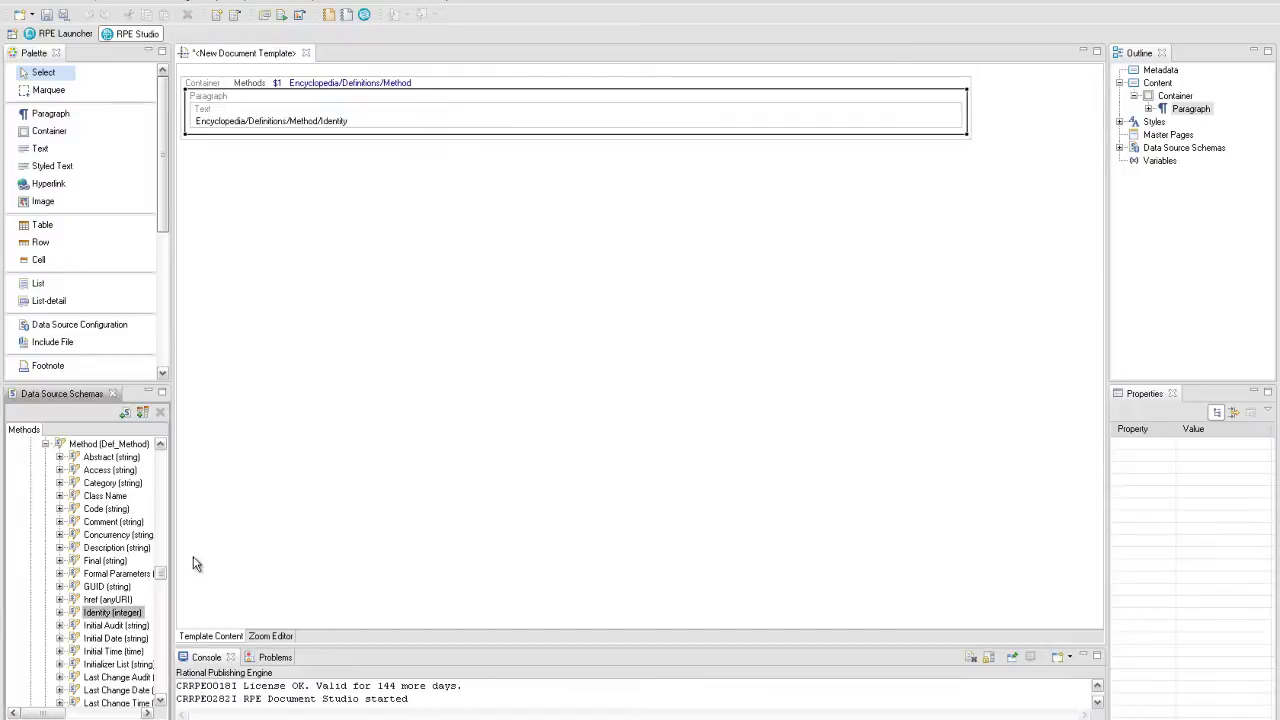
scroll(163, 577, down, 3)
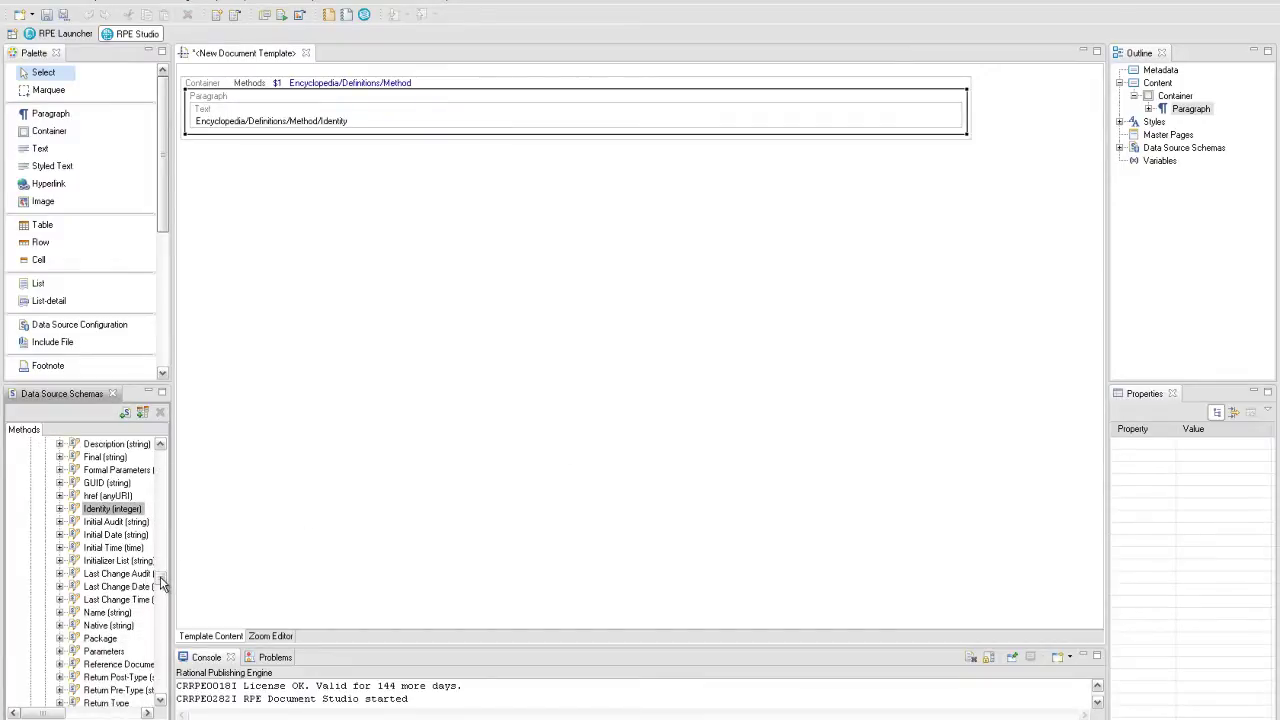
drag(135, 612, 739, 96)
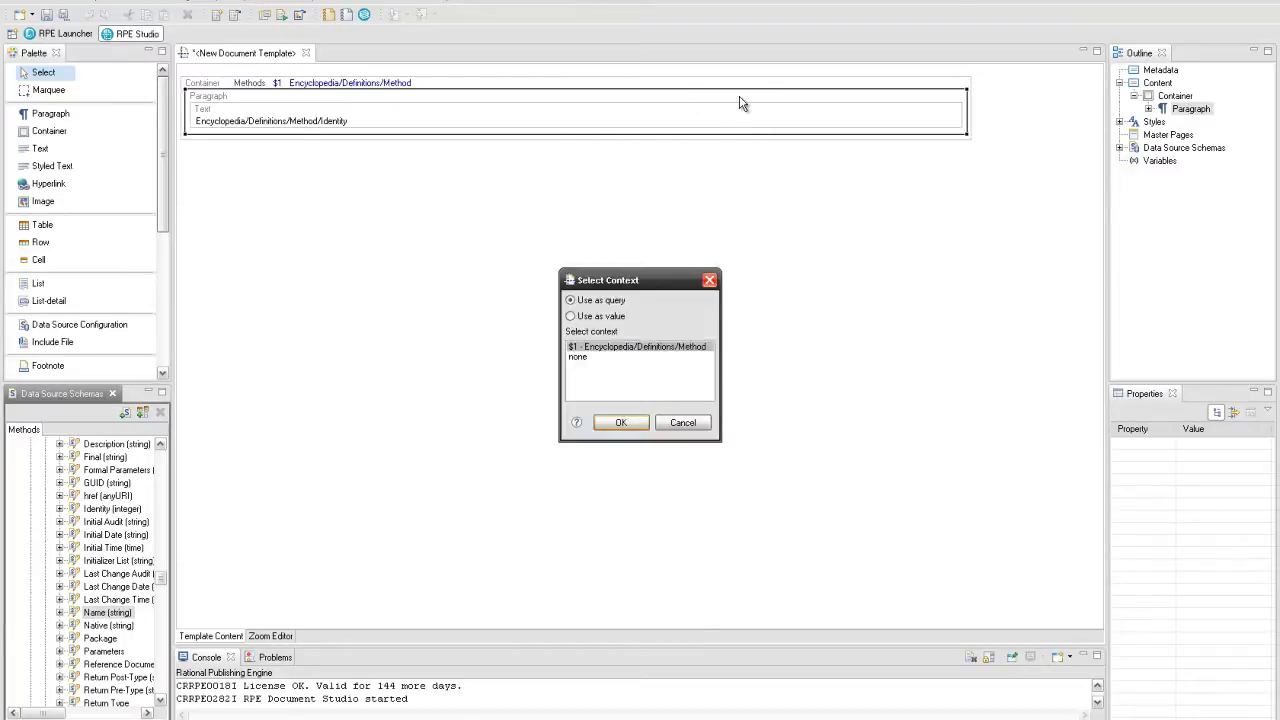
click(607, 317)
click(617, 423)
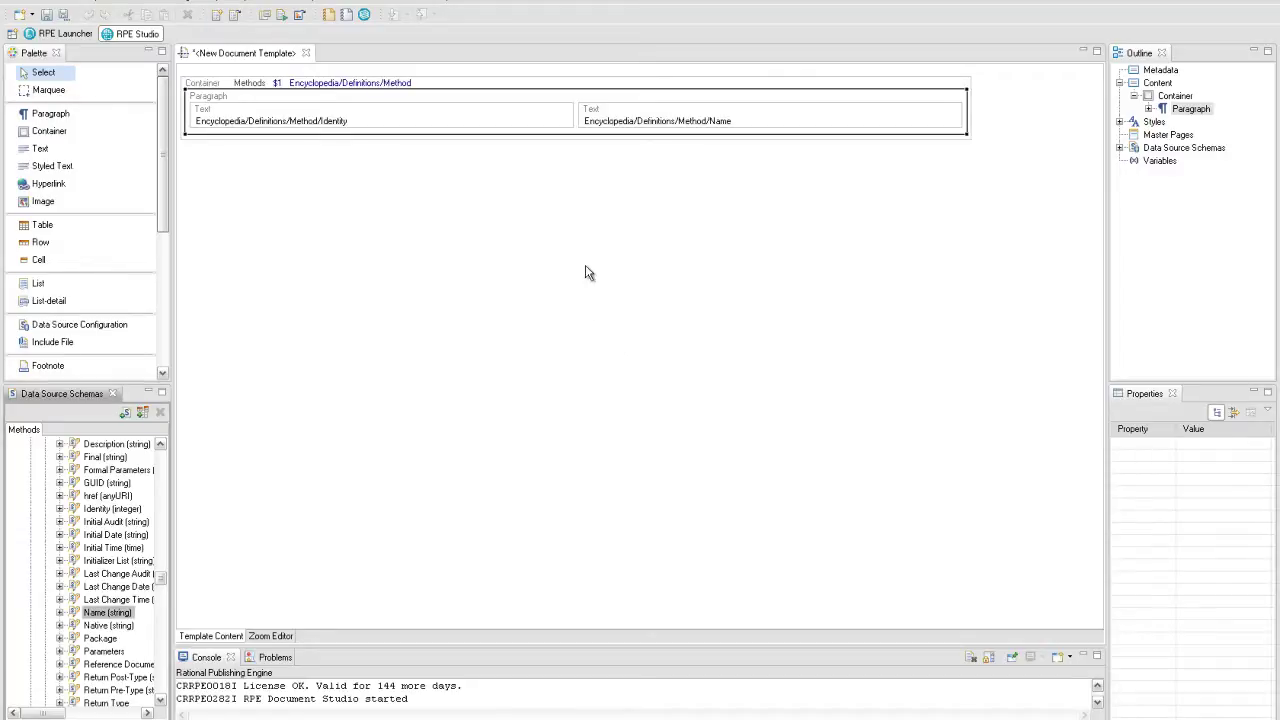
Step: Insert a text element between Identity and Name and set its content to '-'
right_click(577, 120)
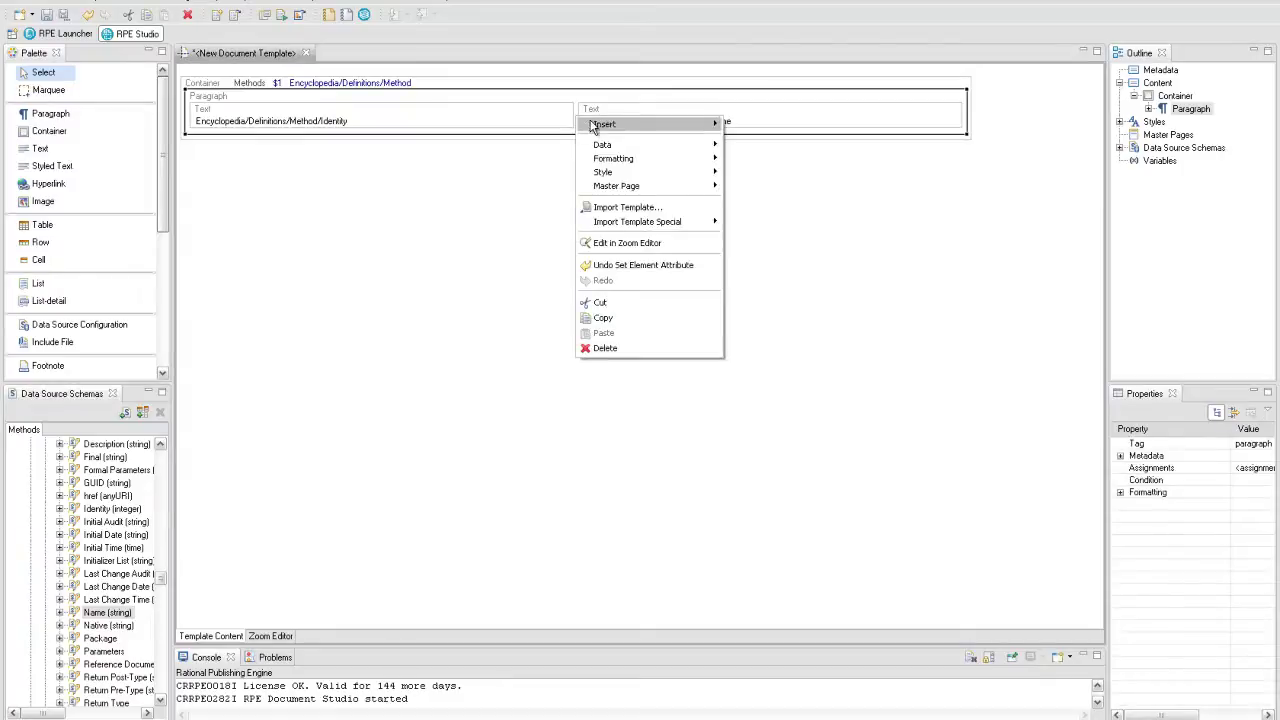
mouse_move(603, 124)
click(752, 157)
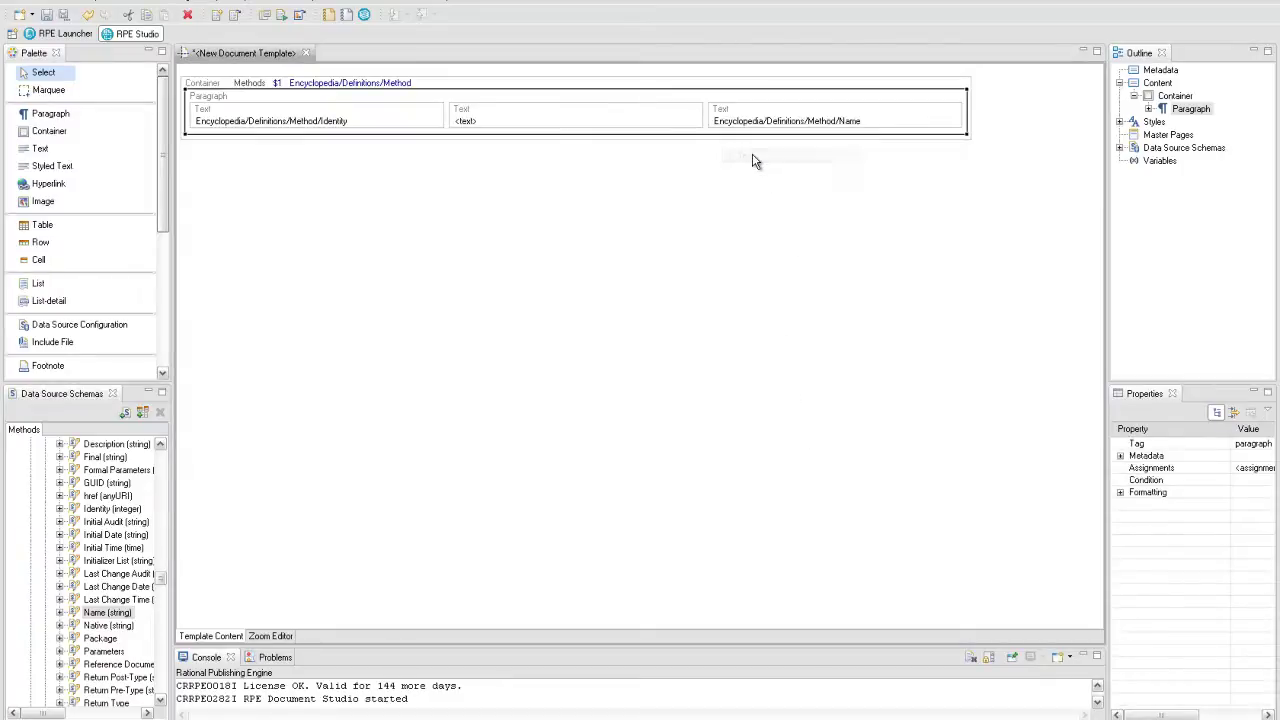
double_click(643, 118)
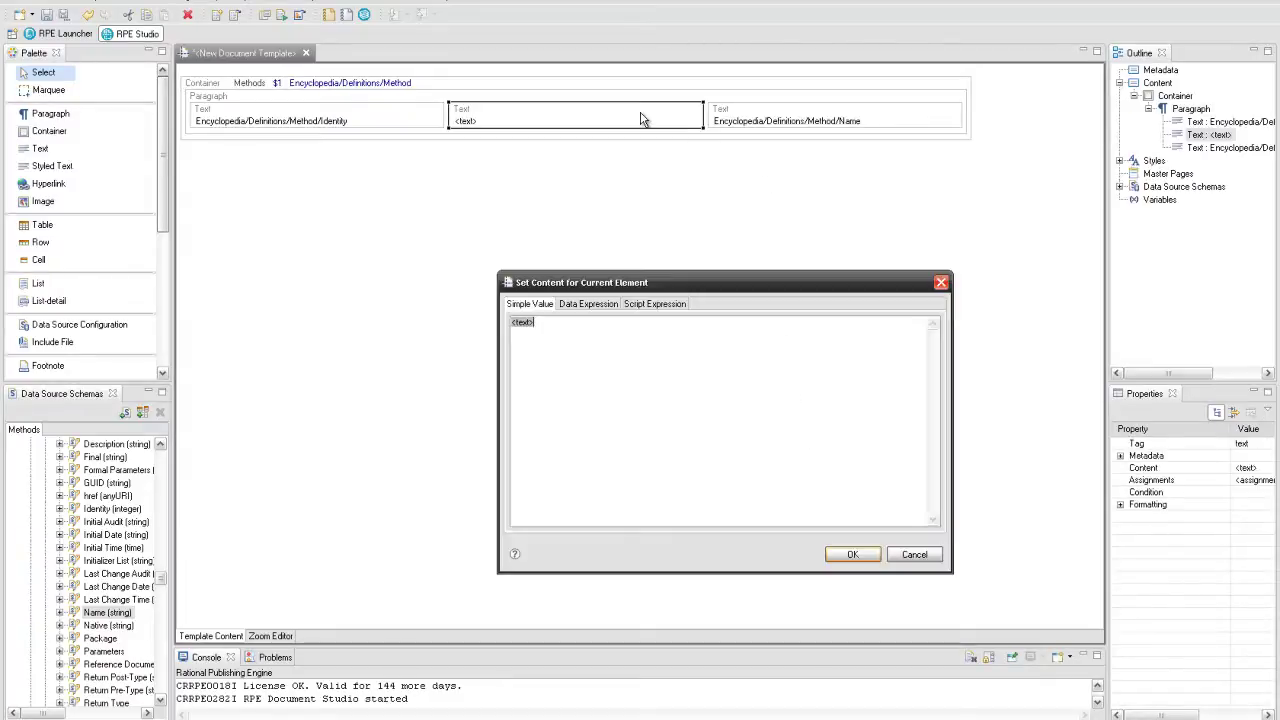
text(-)
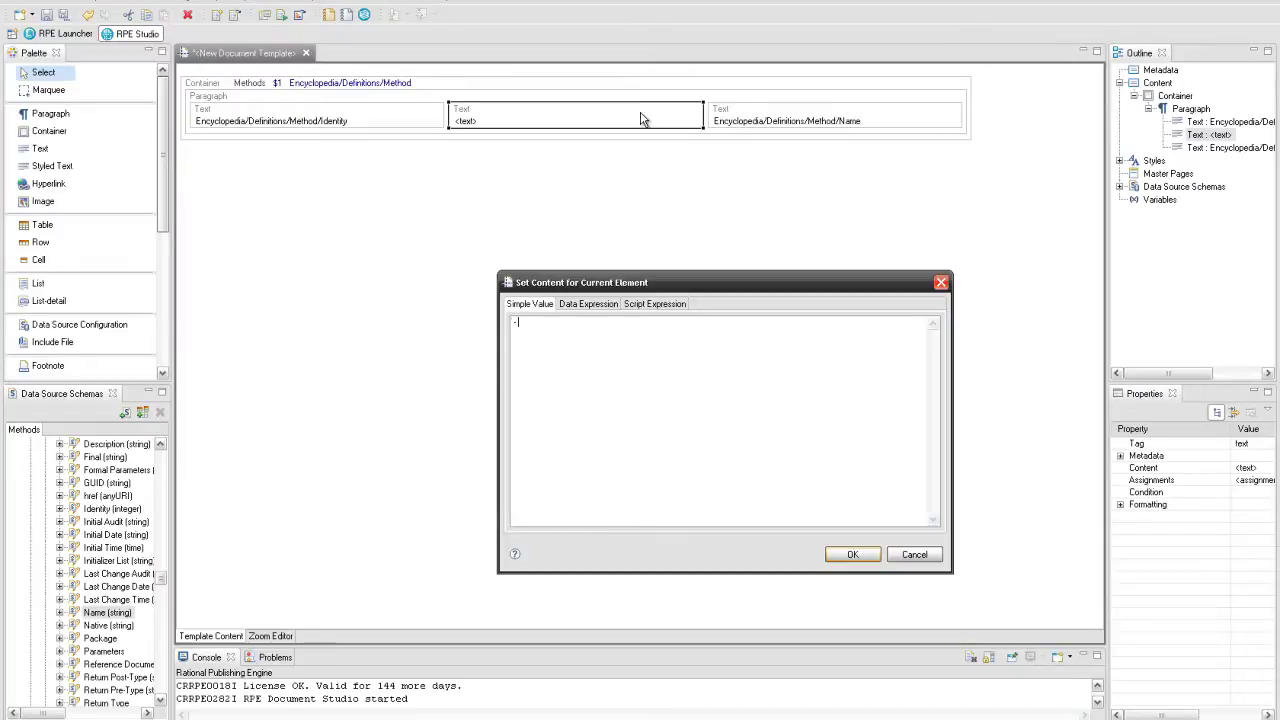
click(840, 556)
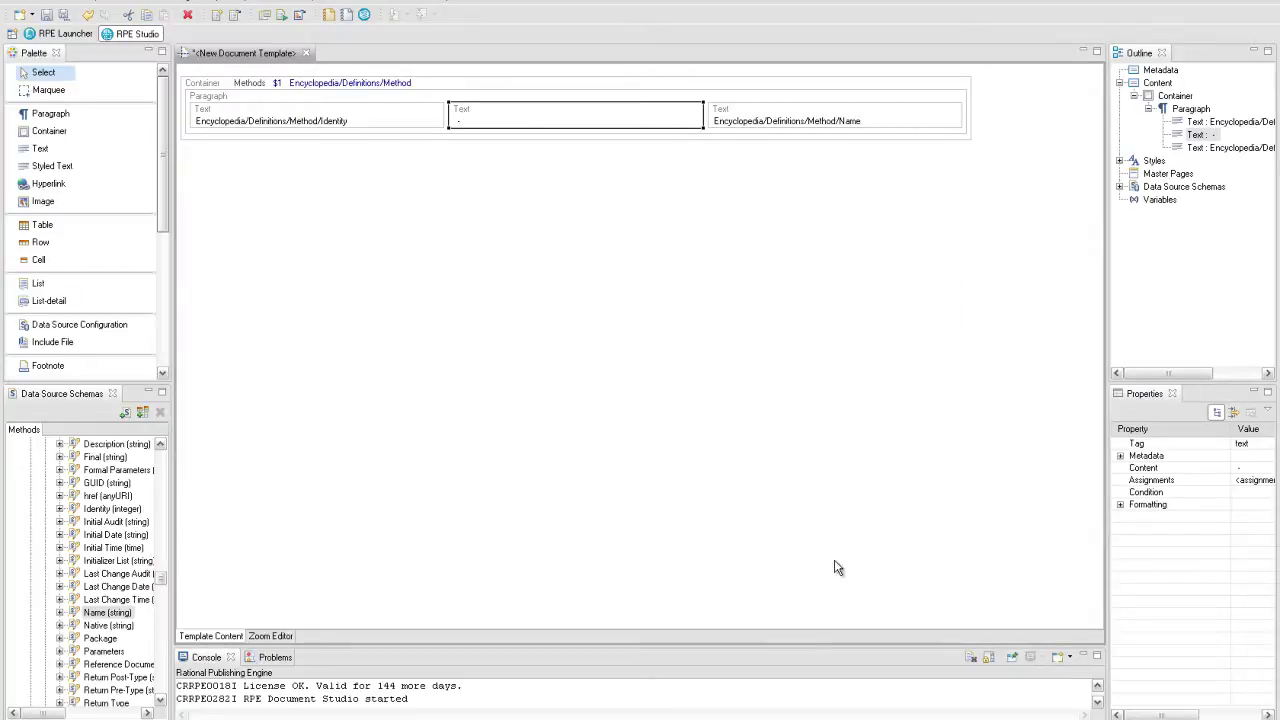
Step: Apply the Heading 1 style to the paragraph
right_click(336, 97)
mouse_move(372, 150)
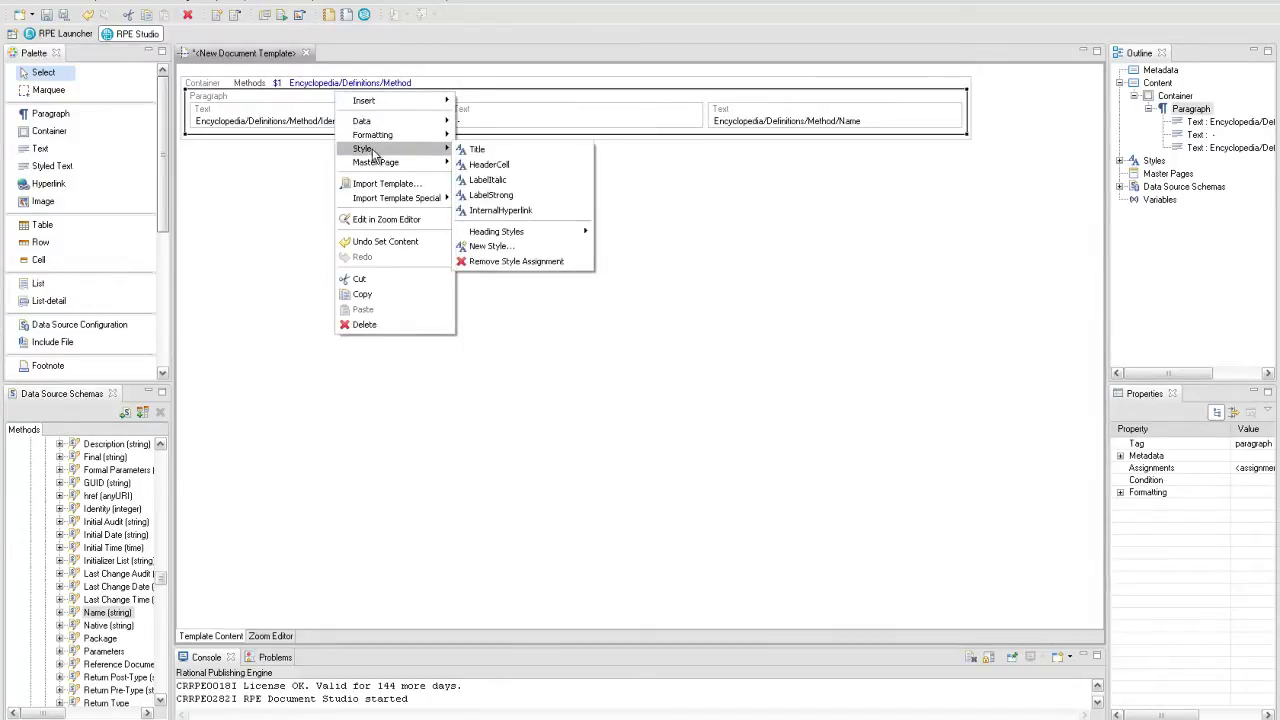
mouse_move(510, 233)
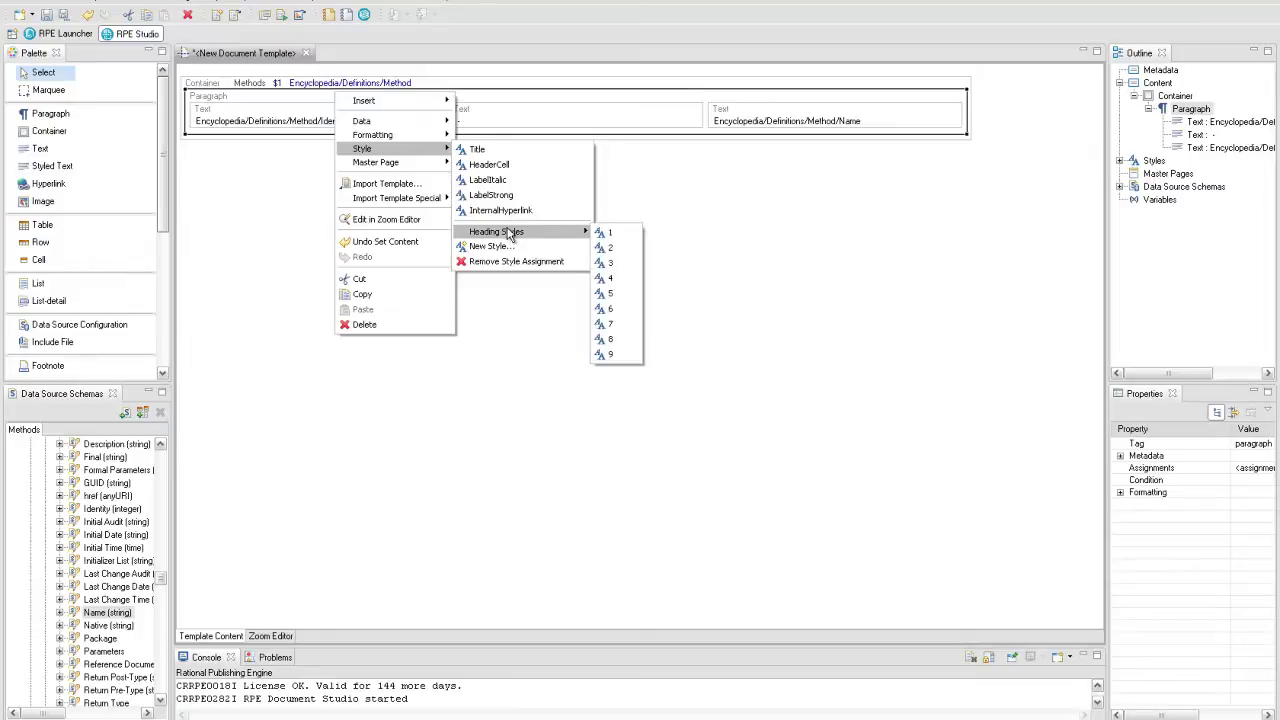
click(629, 233)
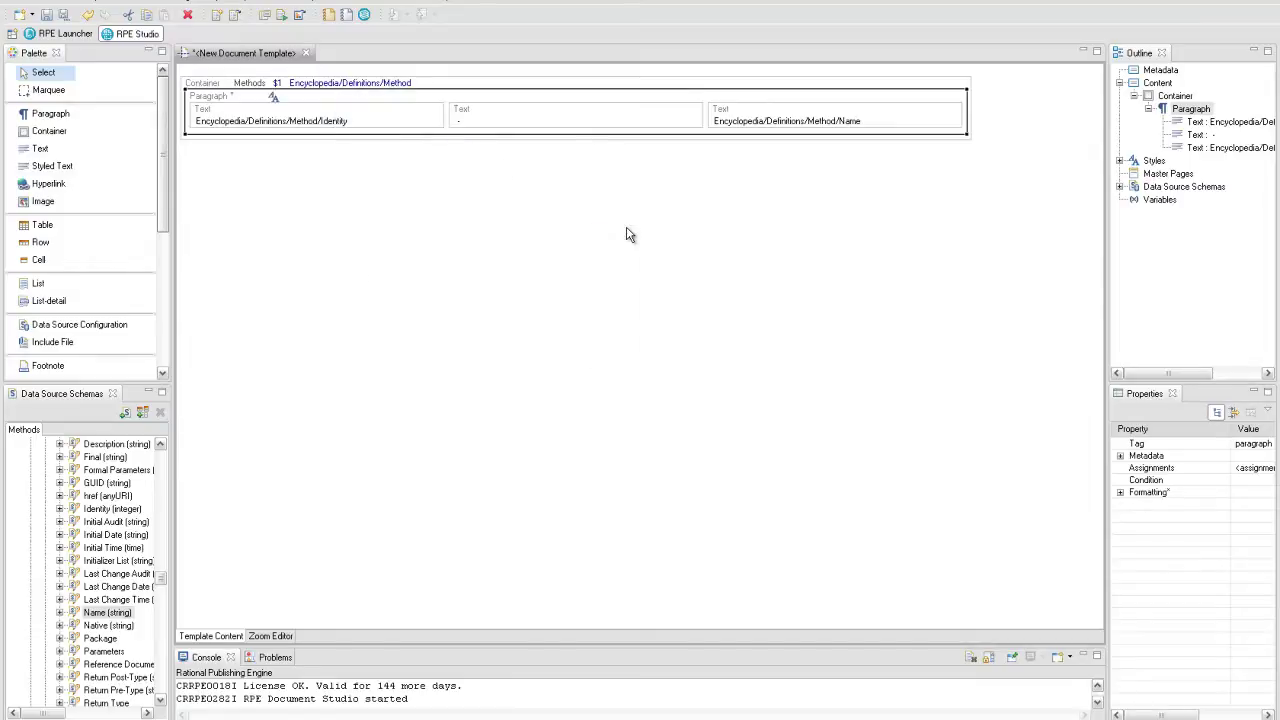
Step: Make both the Identity and Name text elements bold
right_click(413, 114)
mouse_move(448, 133)
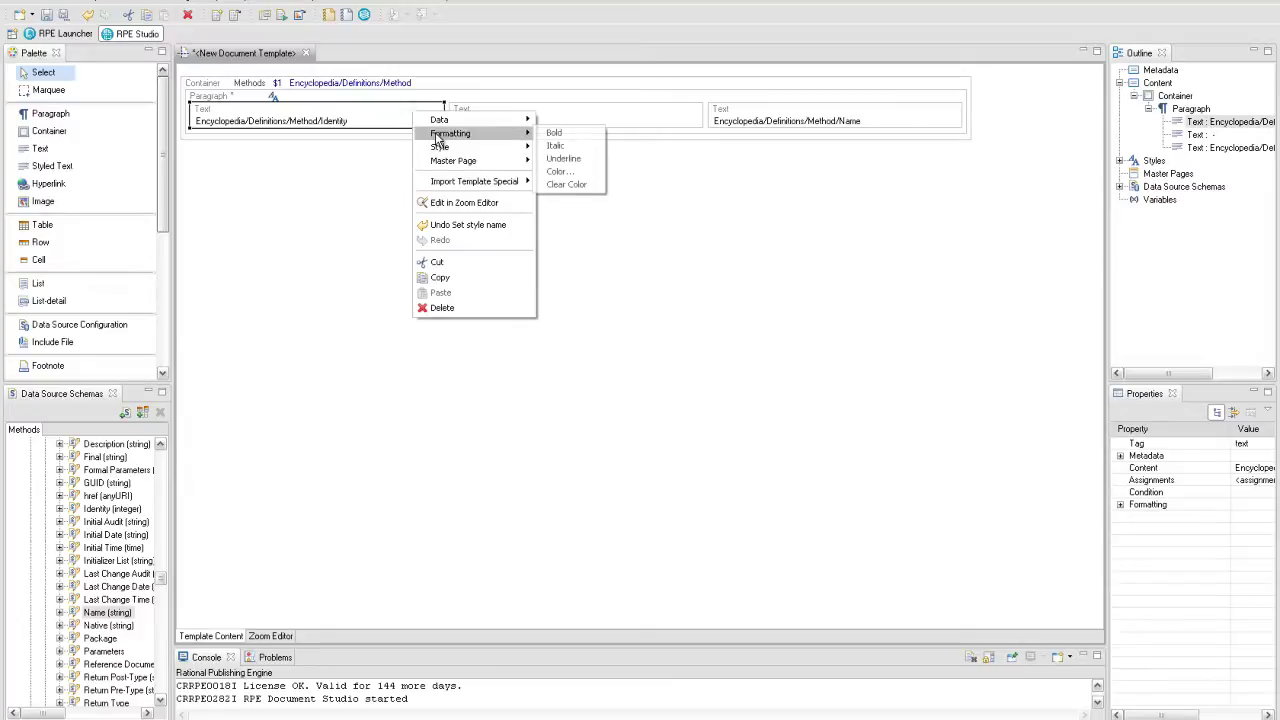
click(553, 133)
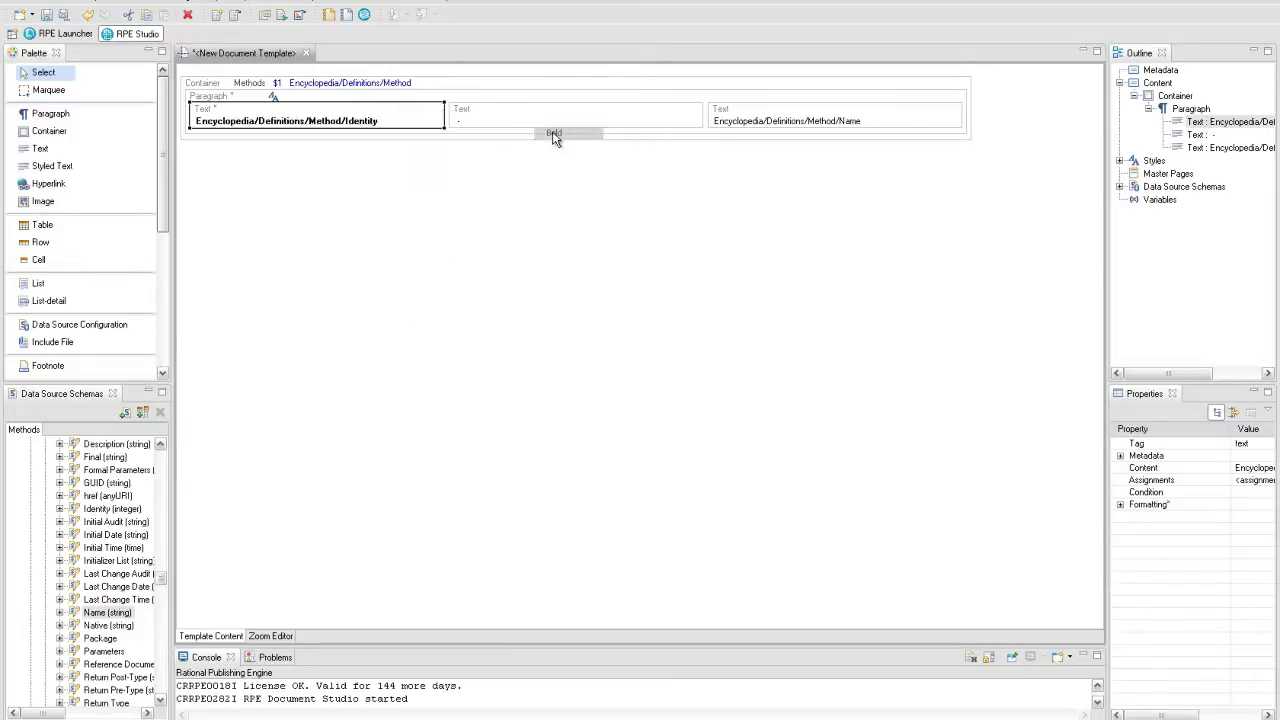
right_click(732, 113)
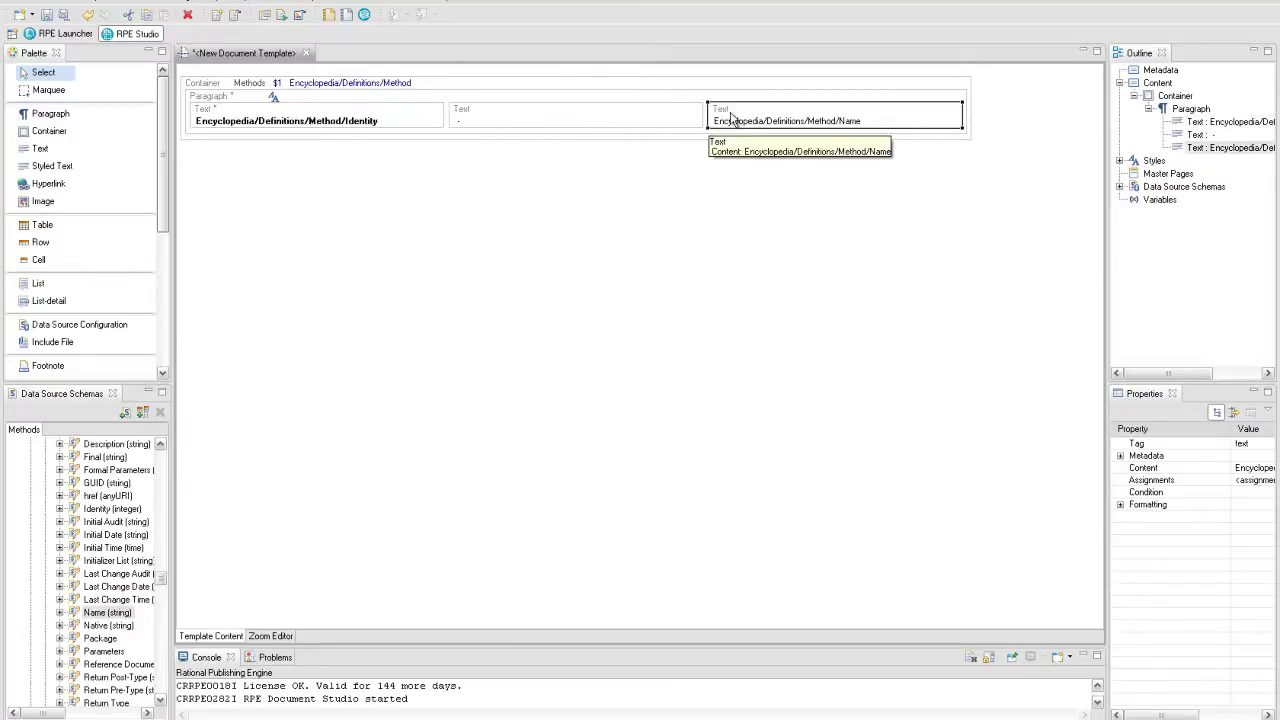
mouse_move(757, 136)
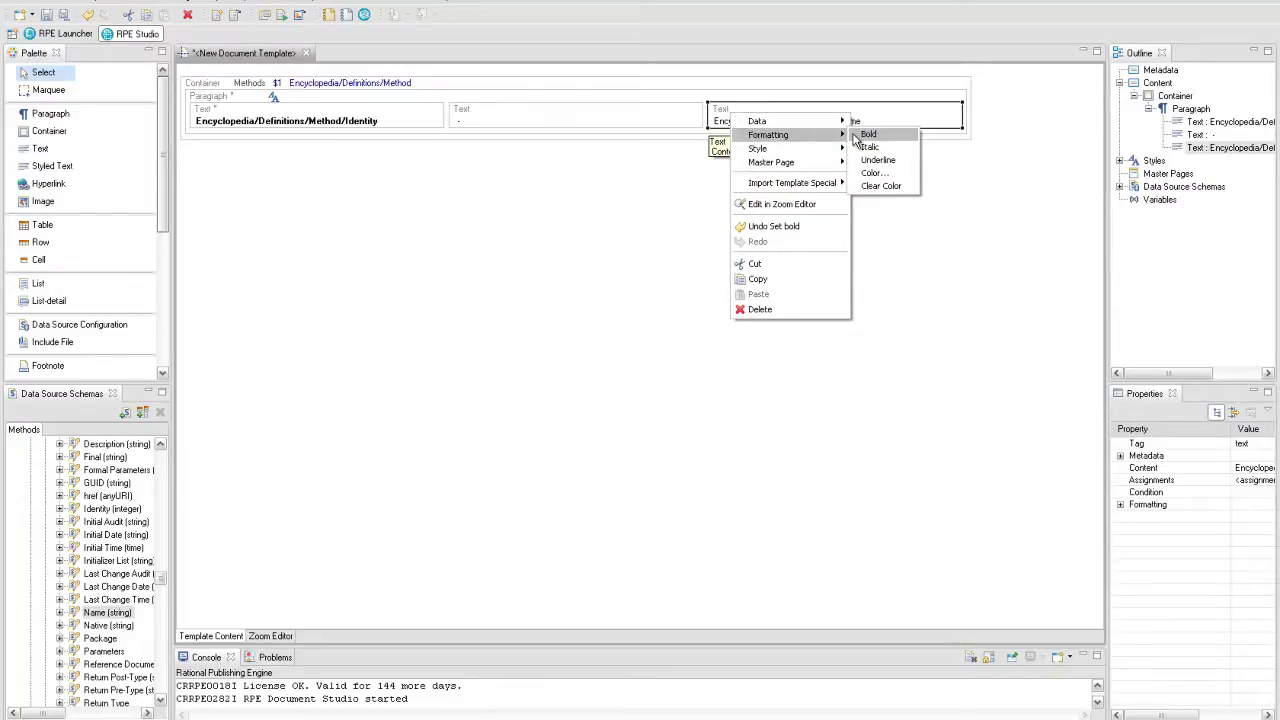
click(866, 134)
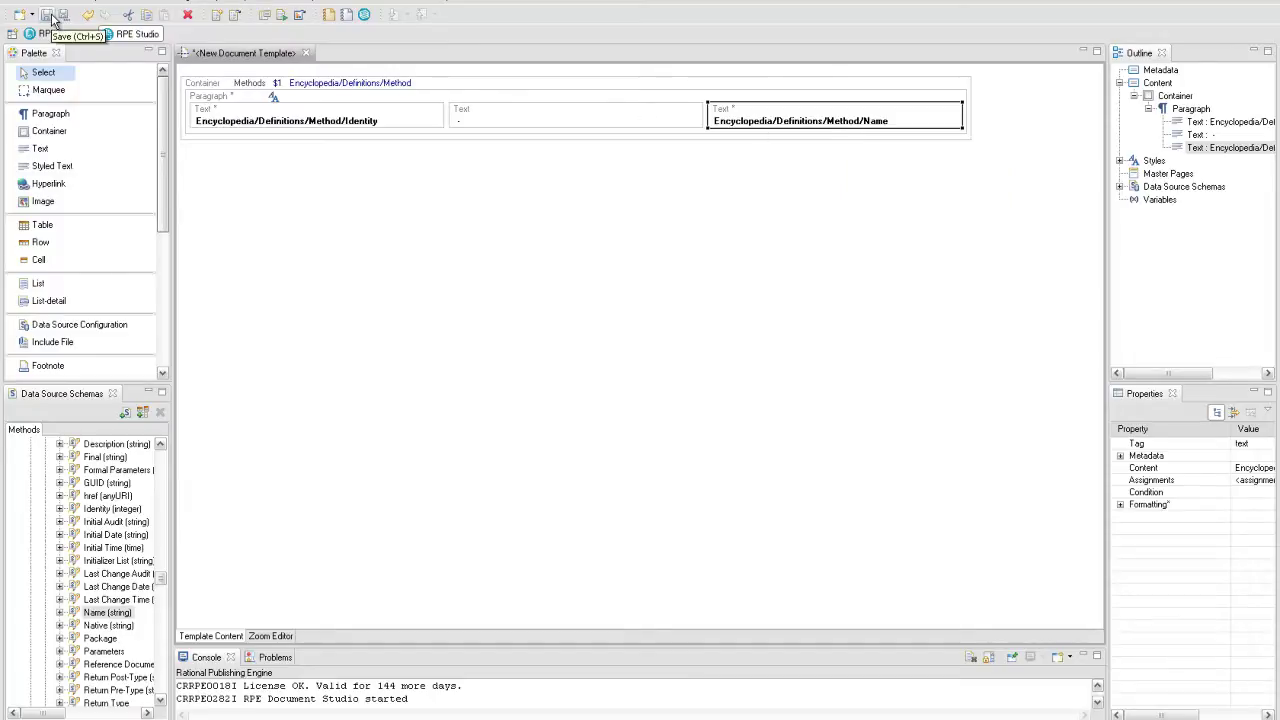
Step: Save the template with the file name 'methods'
click(48, 16)
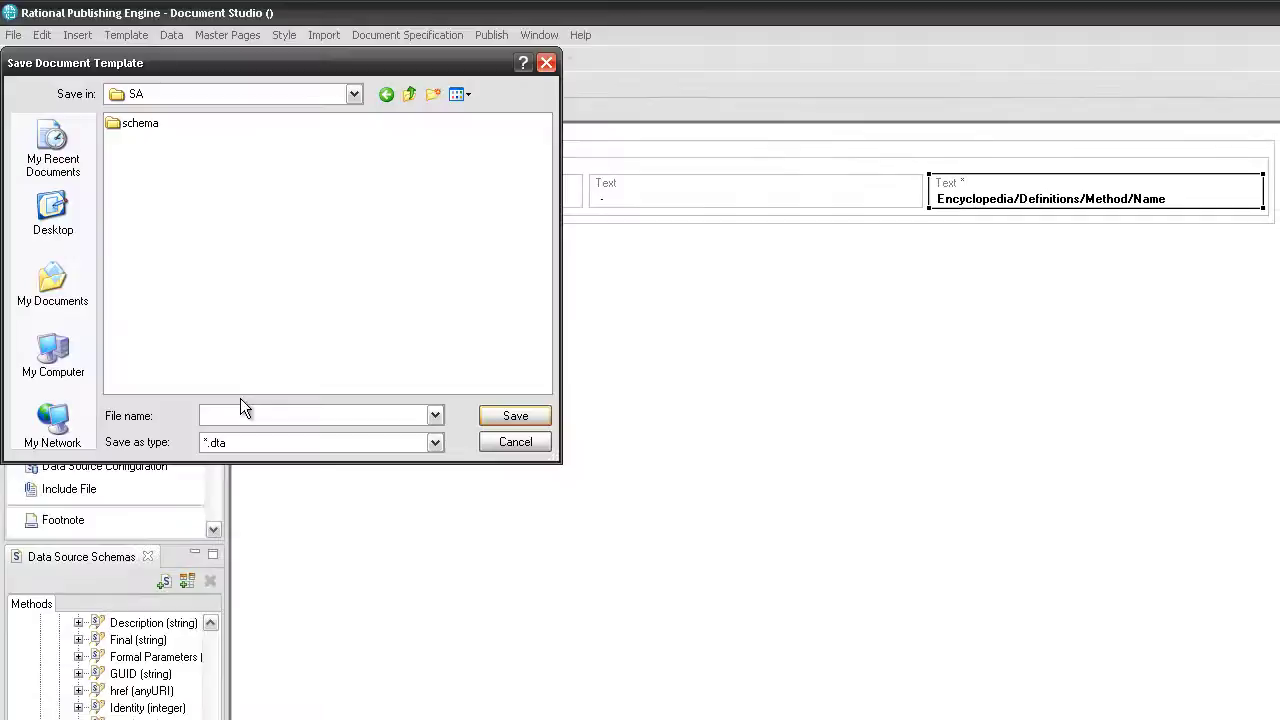
click(240, 418)
text(methods)
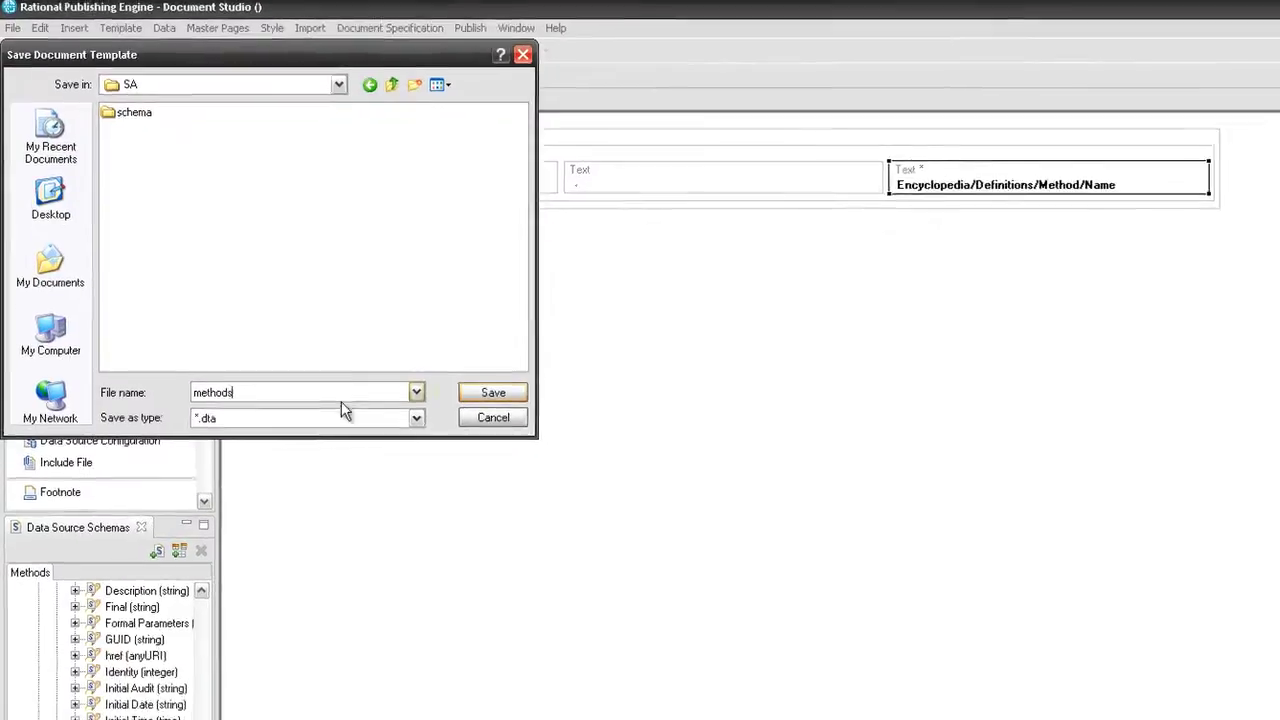
click(480, 396)
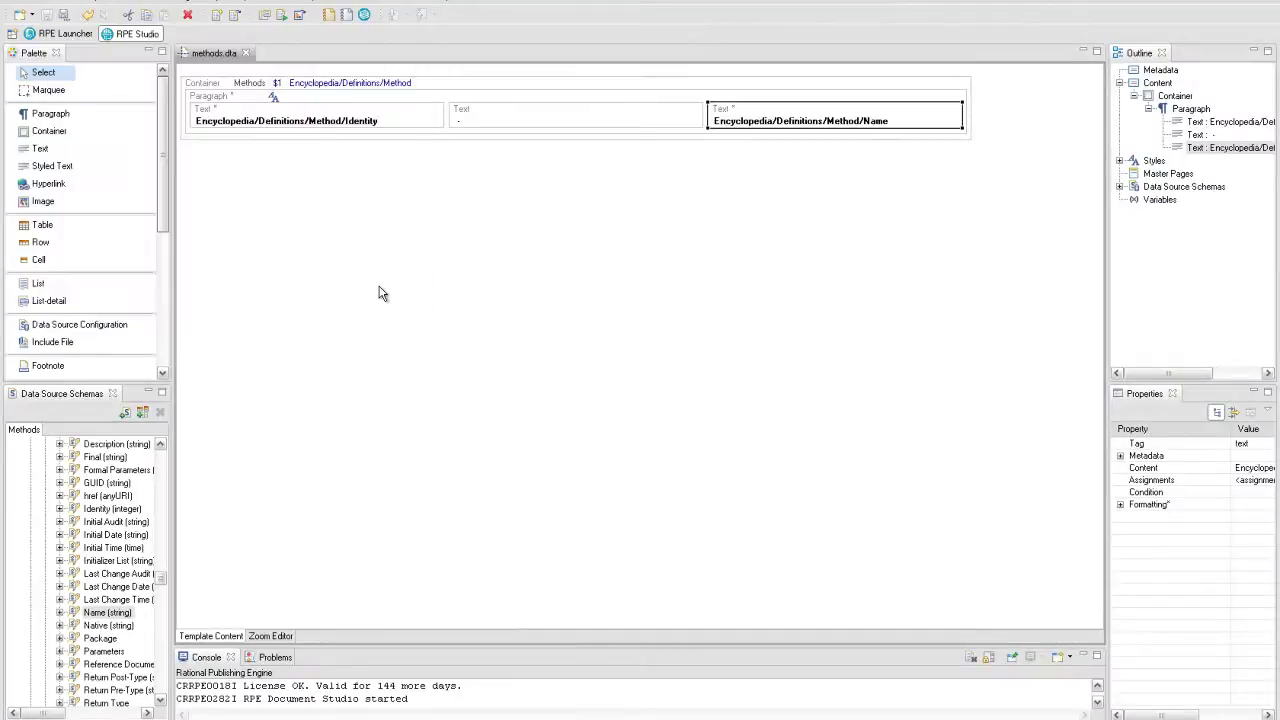
Step: Select the Methods - REST data source in the launcher and widen the Value column
click(66, 34)
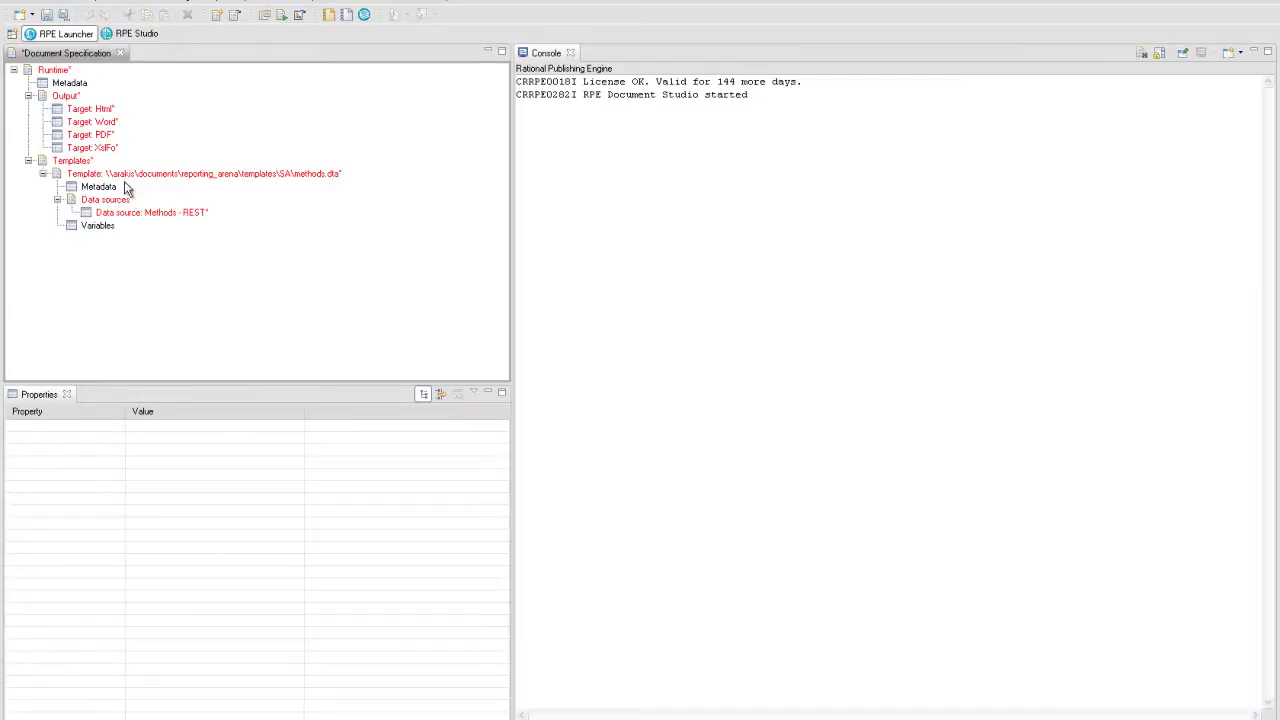
click(127, 214)
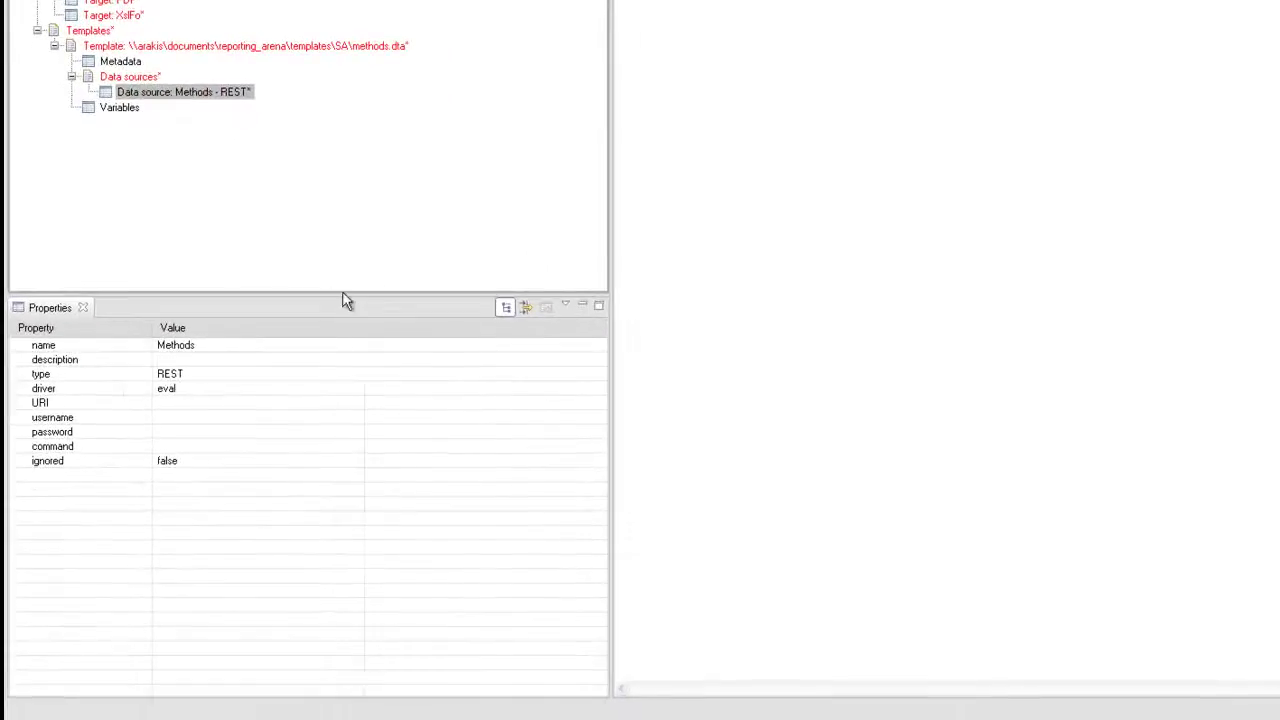
drag(306, 404, 340, 404)
drag(403, 325, 521, 326)
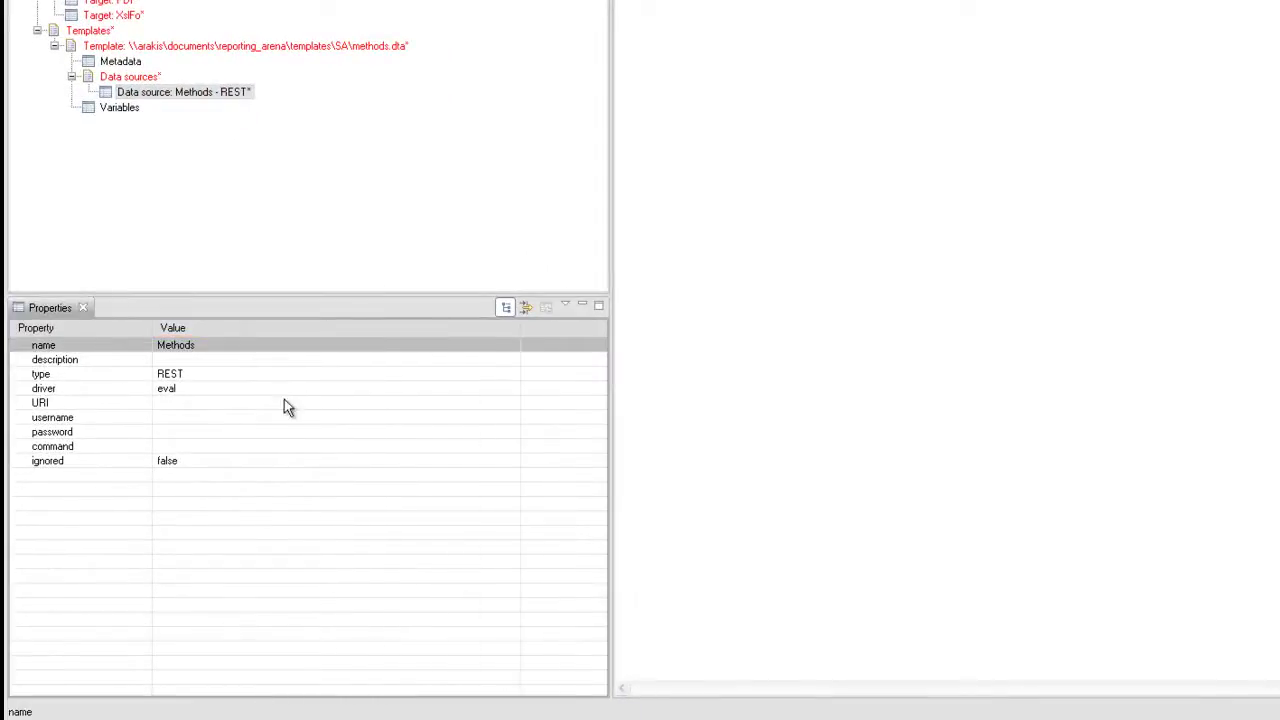
click(253, 405)
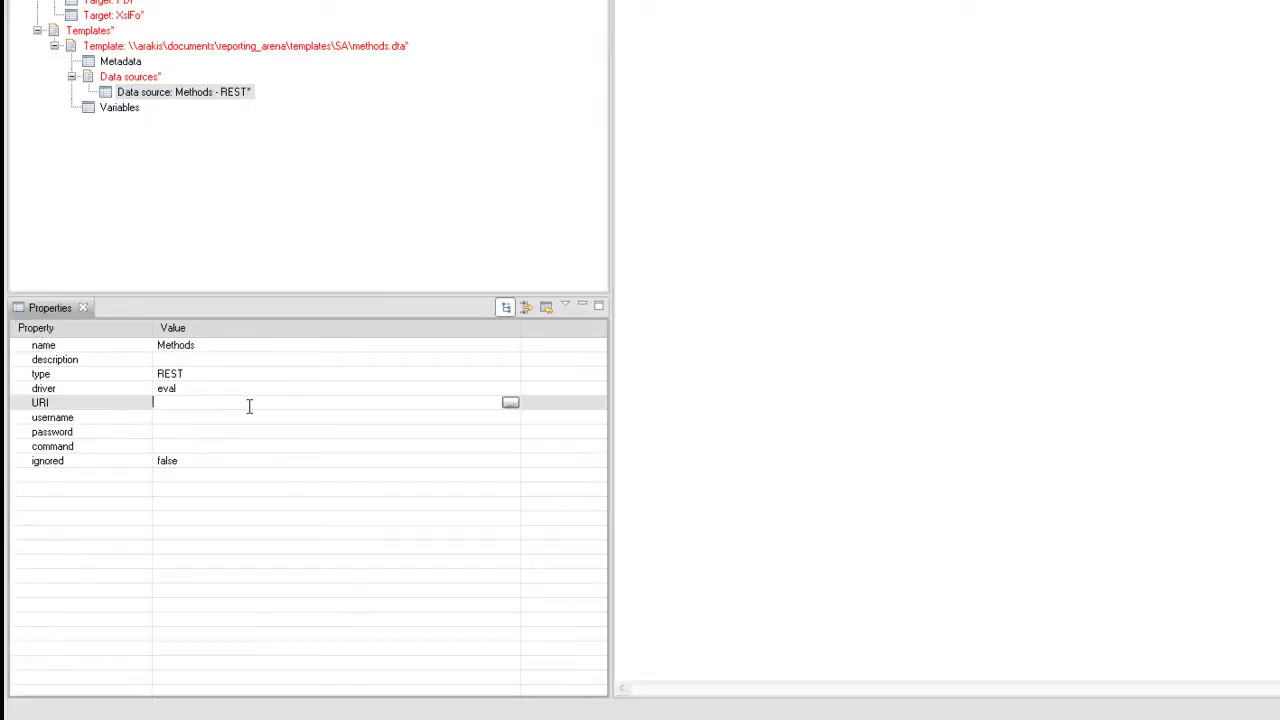
text(http://)
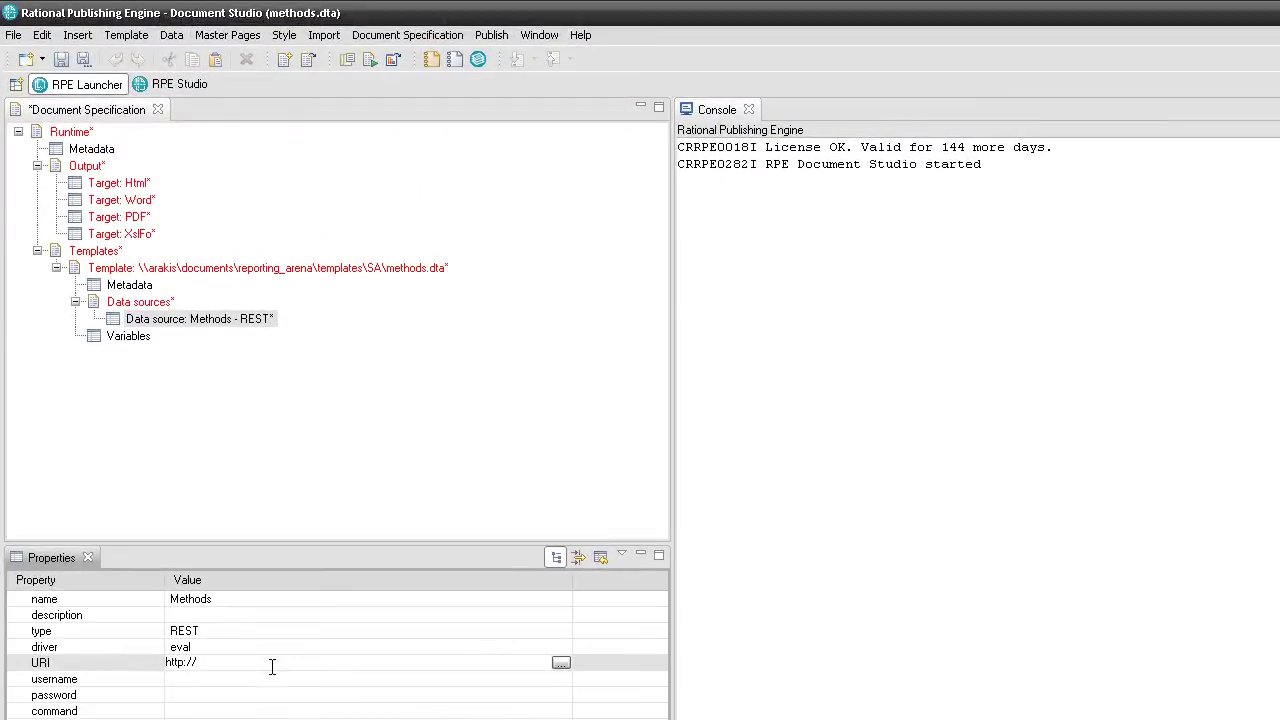
text(perseus:8889/SARest/SQL/SYSARCH)
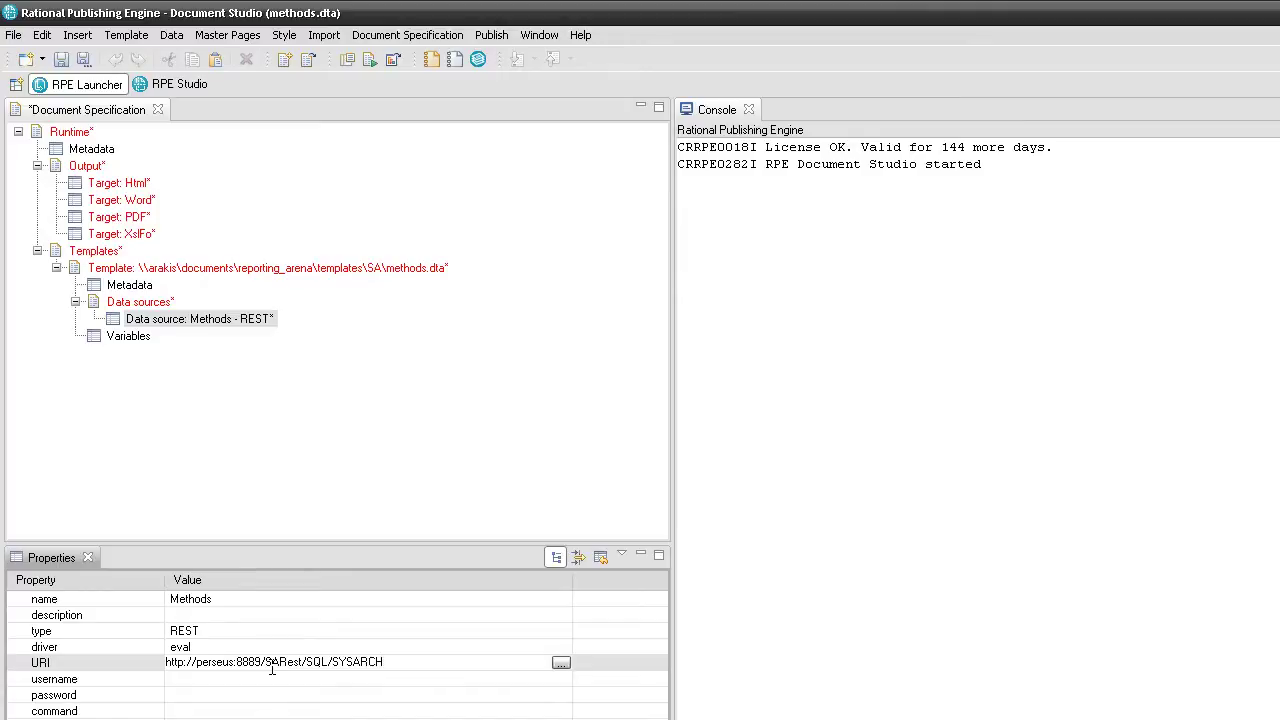
text(/Samples/1/Definitions/Method)
key(Return)
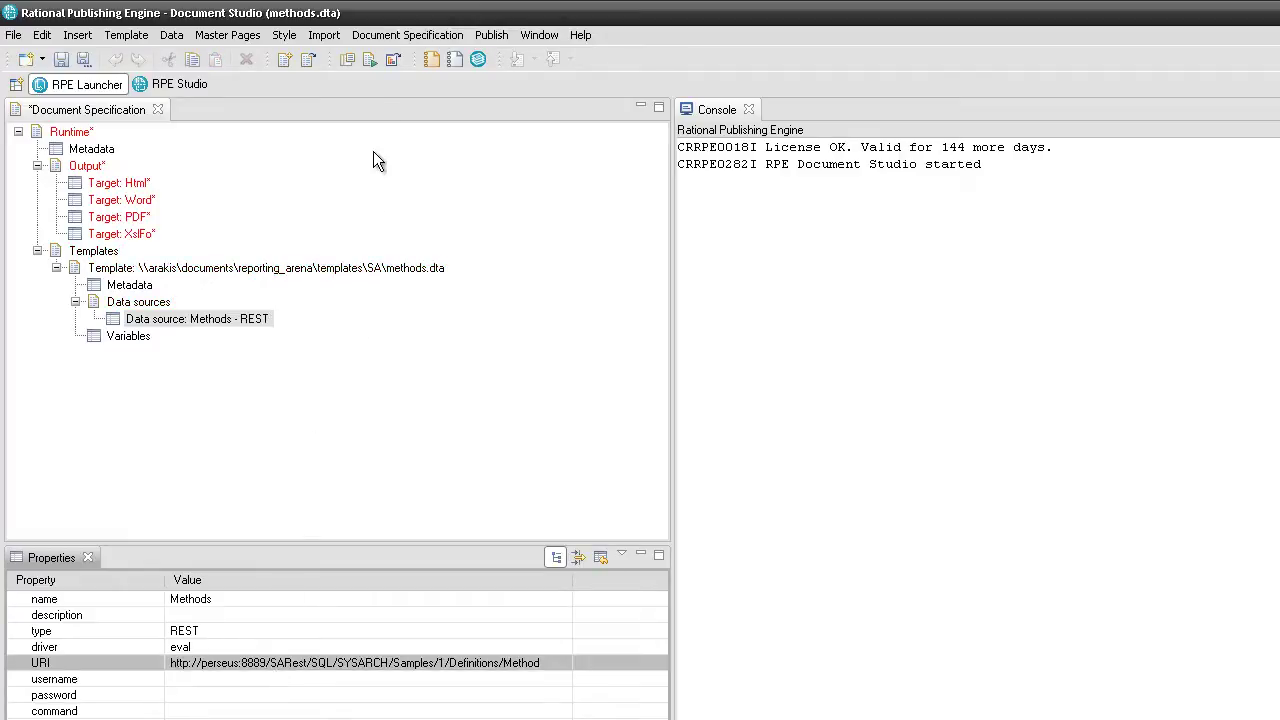
click(369, 61)
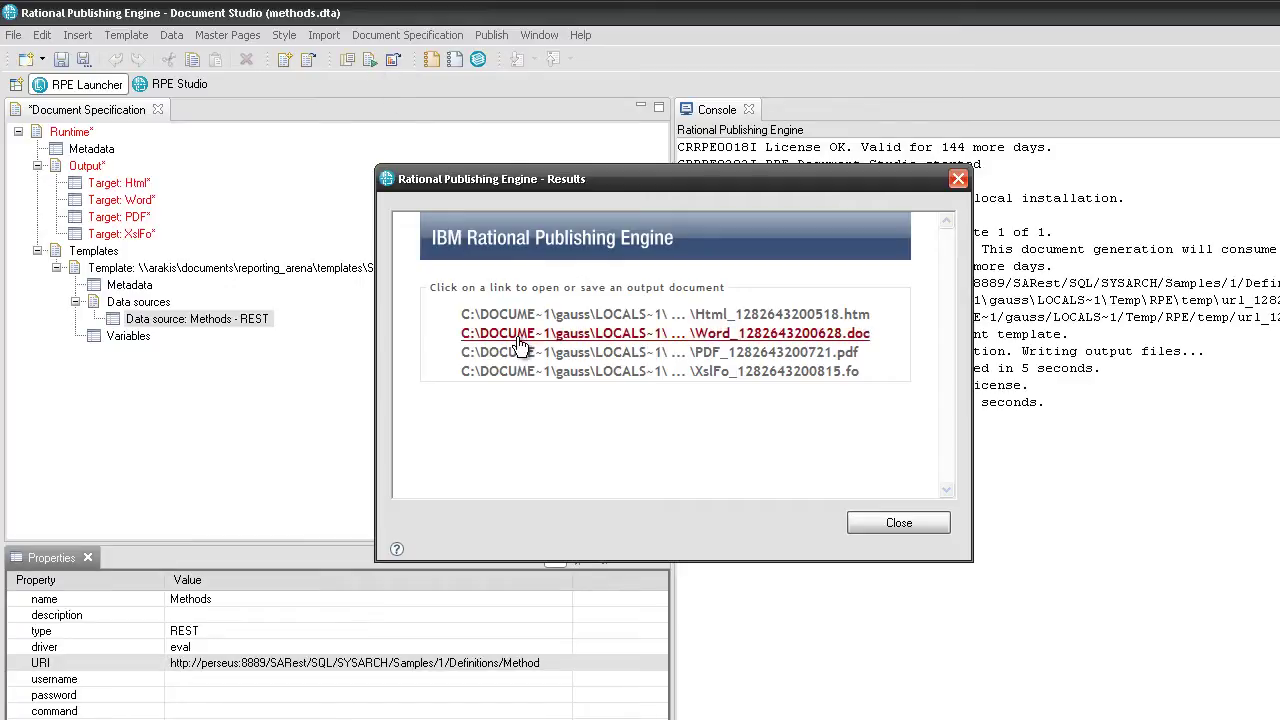
Step: Open the generated Word .doc output from the Results dialog
click(405, 236)
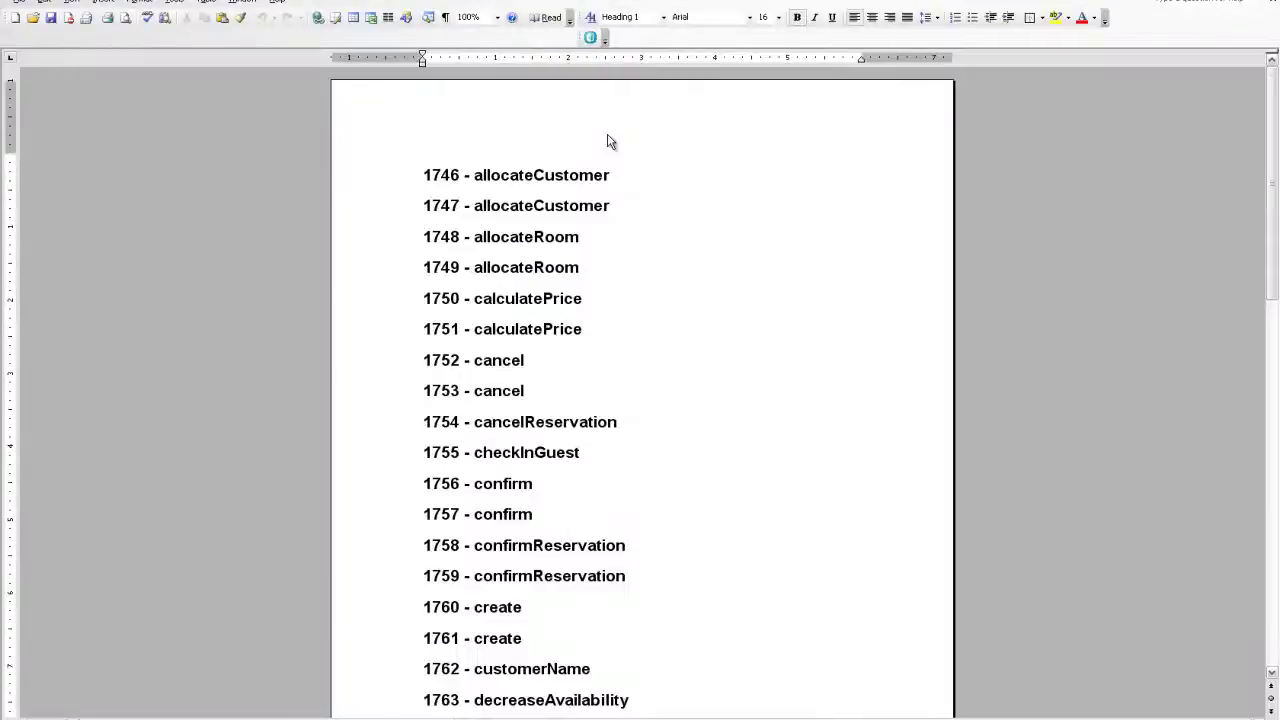
Step: Scroll through the generated Word document to review the method entries 1746 through 1790
scroll(610, 140, down, 8)
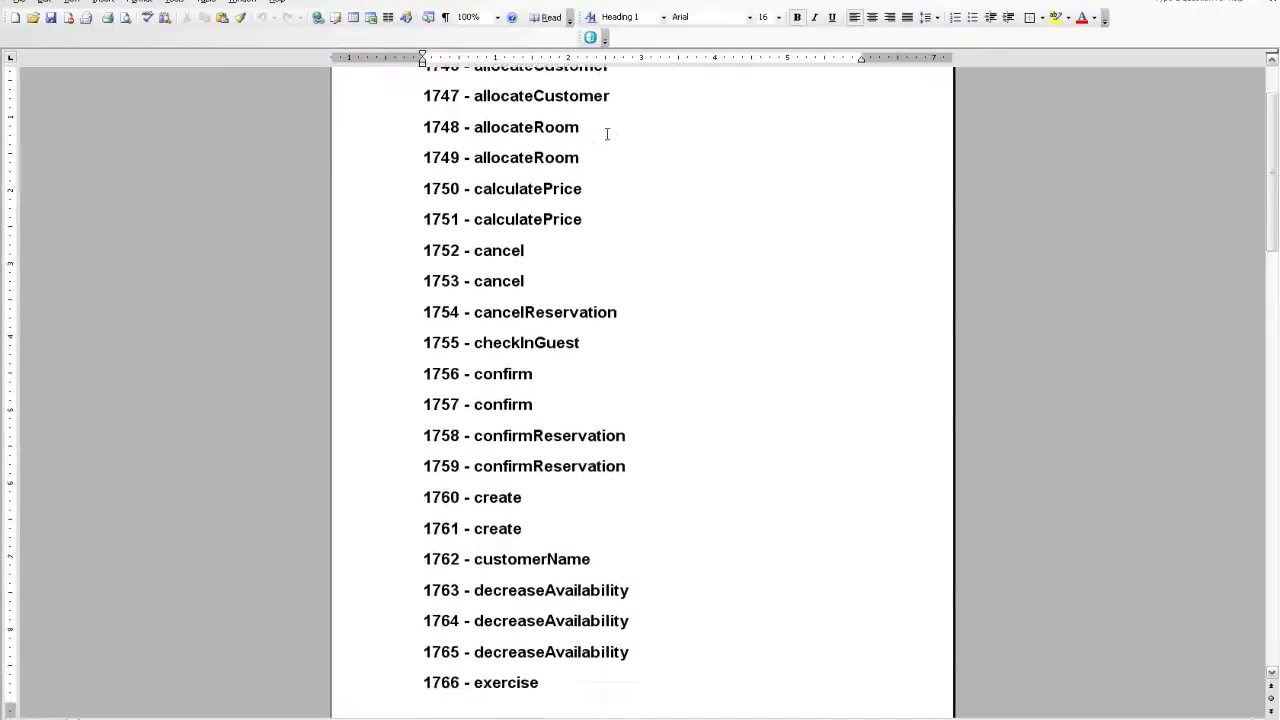
scroll(607, 133, down, 12)
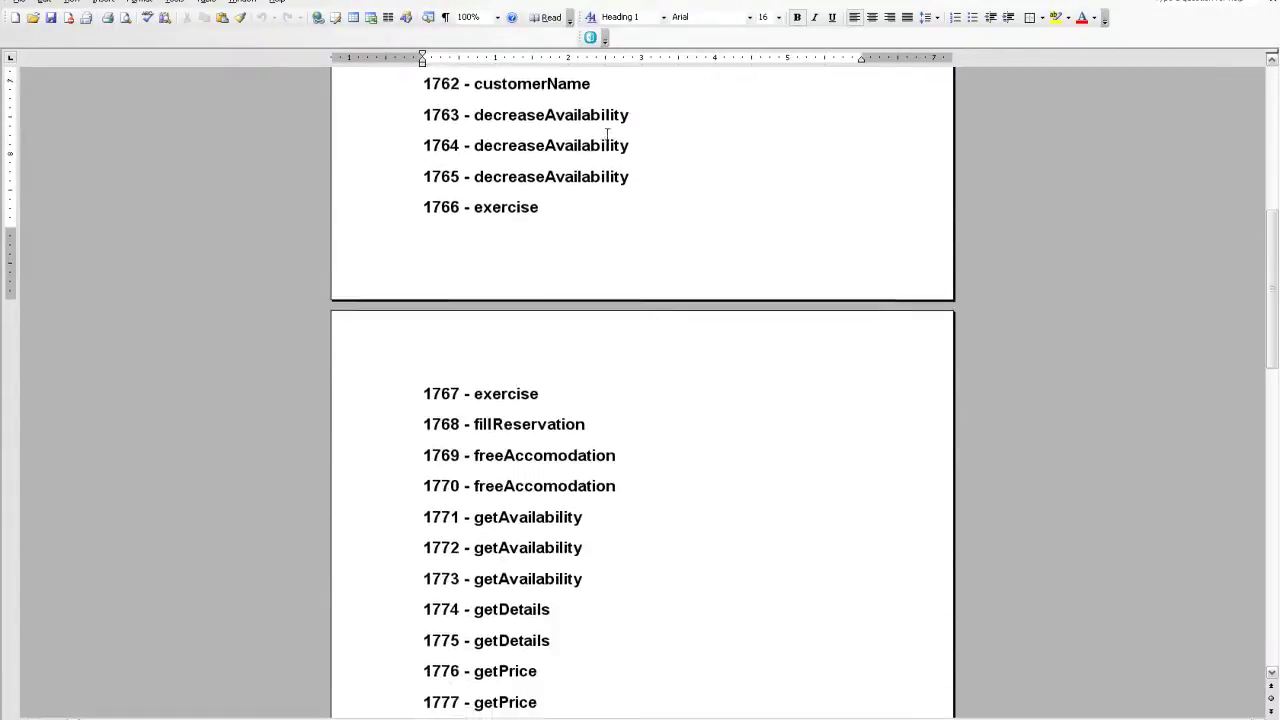
scroll(607, 133, down, 8)
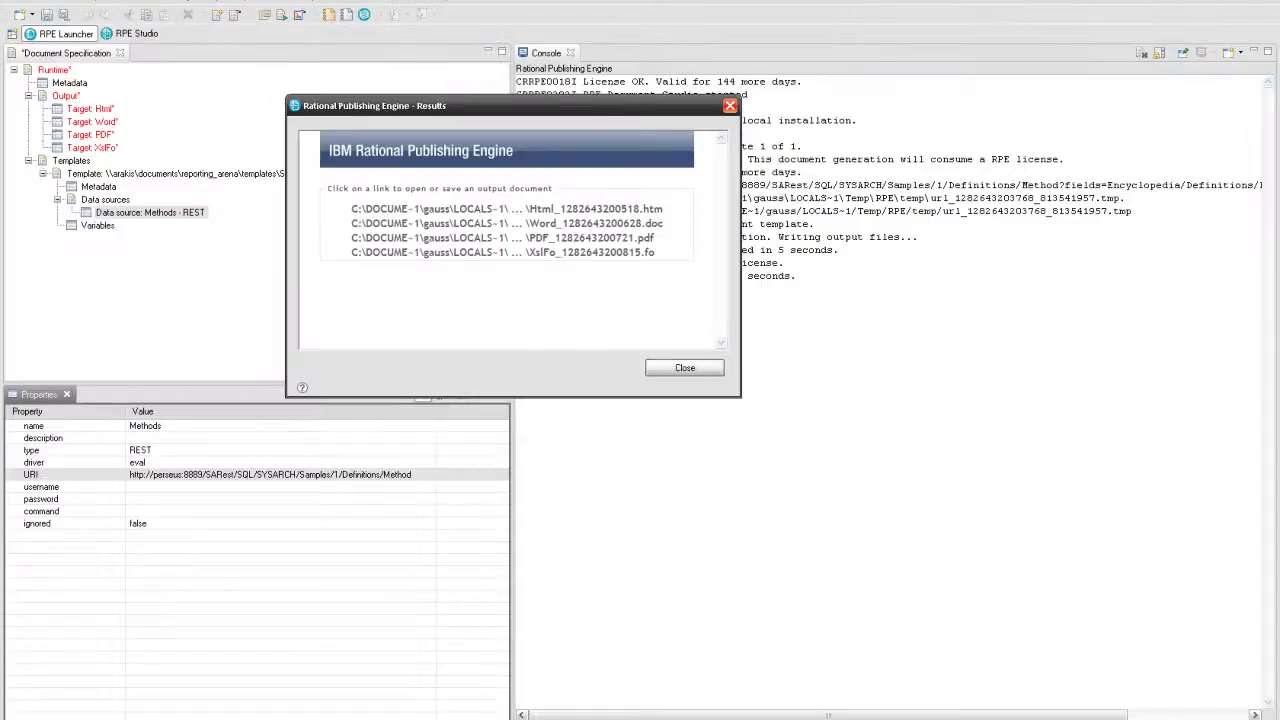
Step: Close the Results dialog and switch back to the RPE Studio view of methods.dta
click(684, 369)
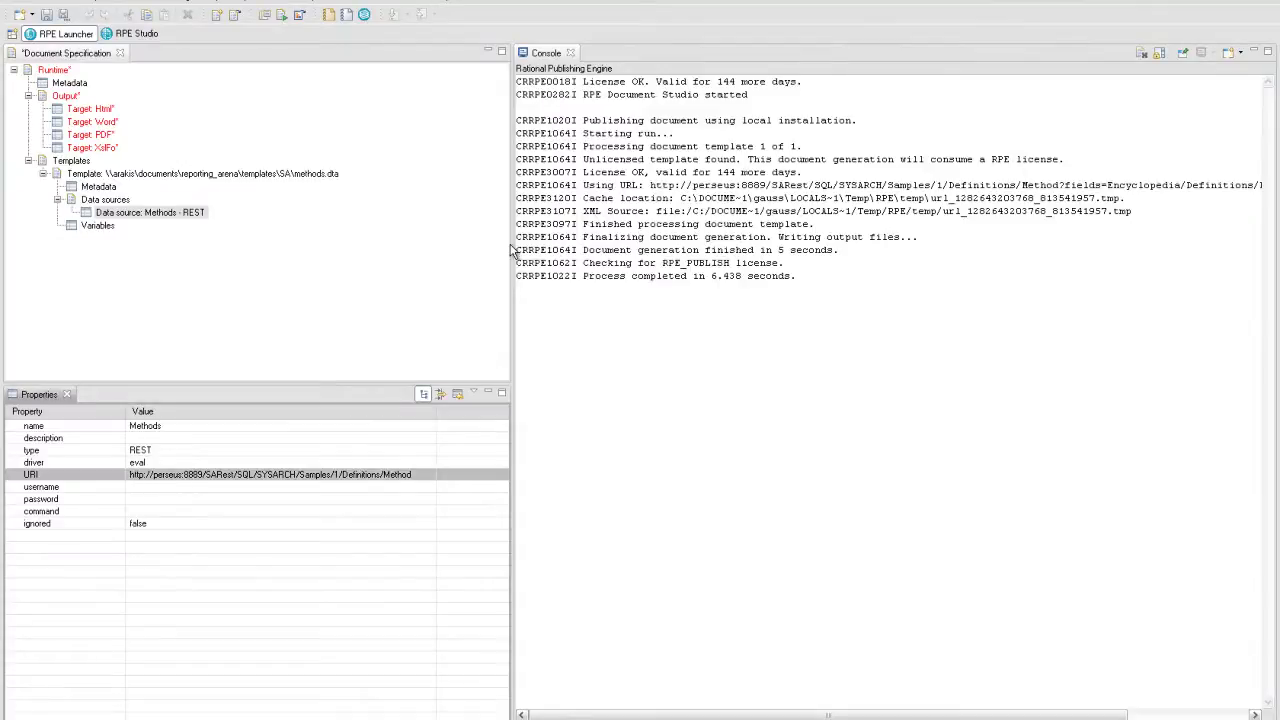
click(148, 34)
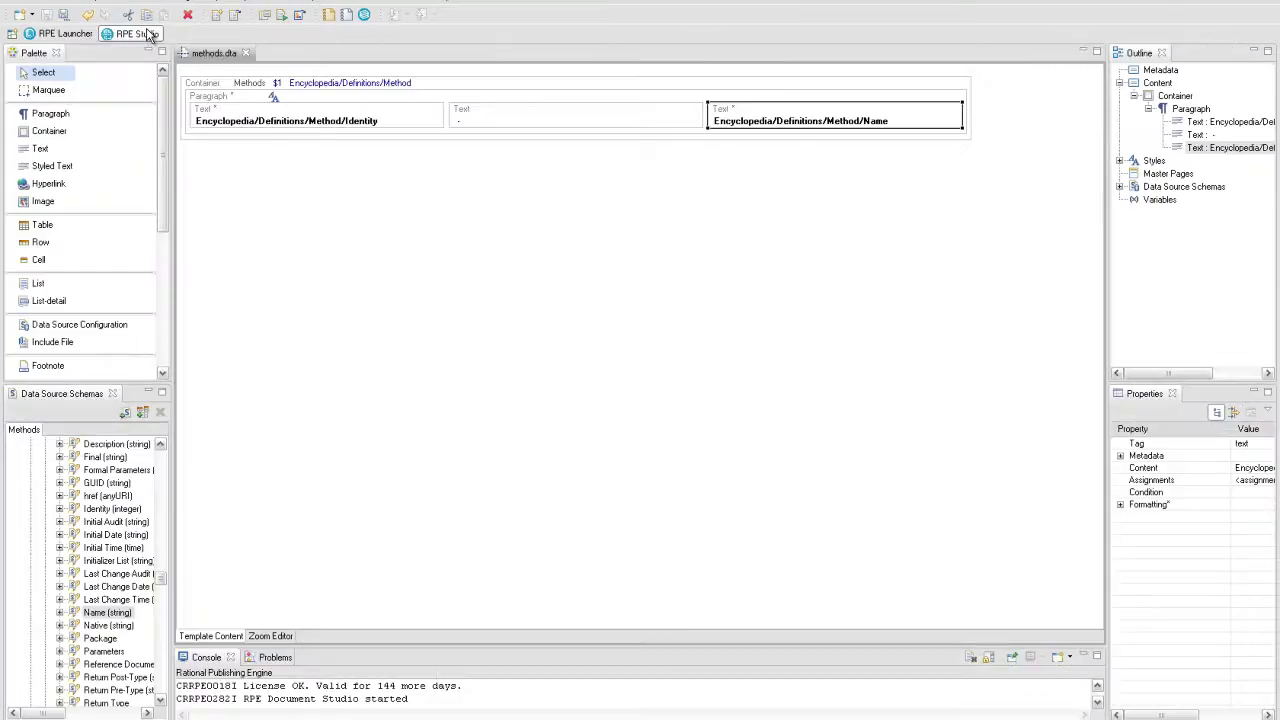
click(163, 21)
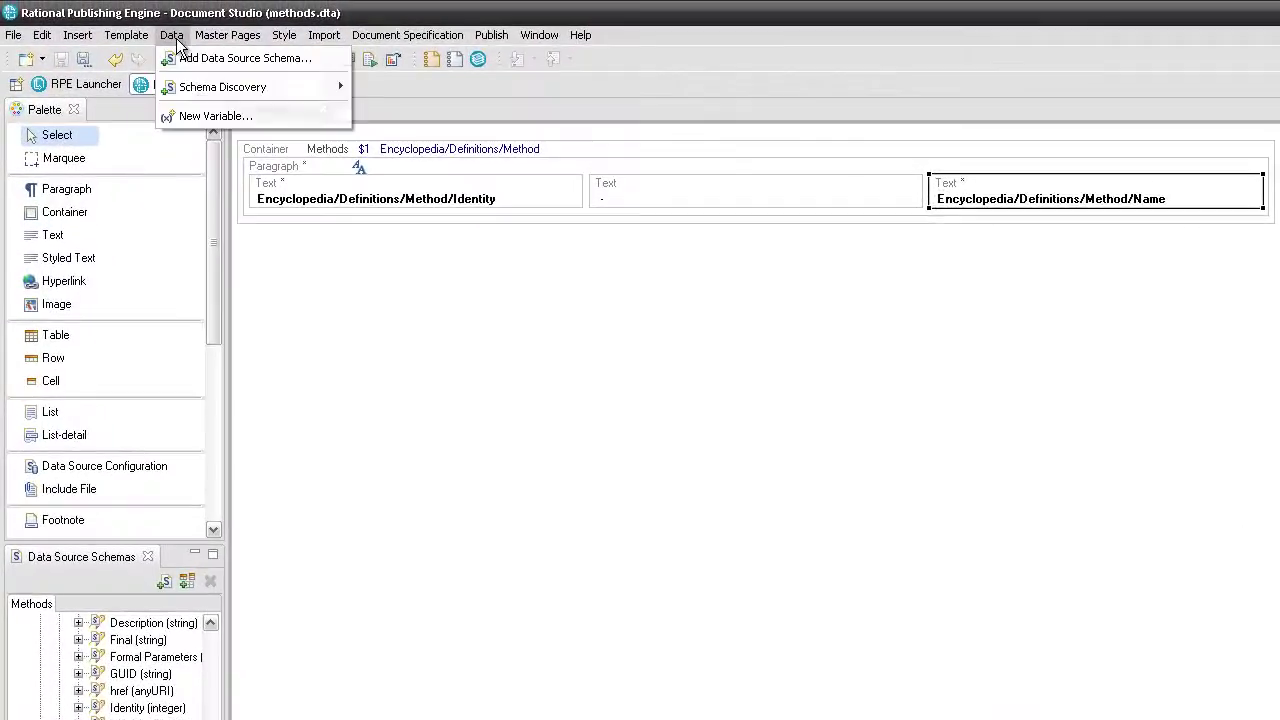
Step: Add schema/Samples.xsd as a Generic XML data source schema with ID Classes
click(181, 56)
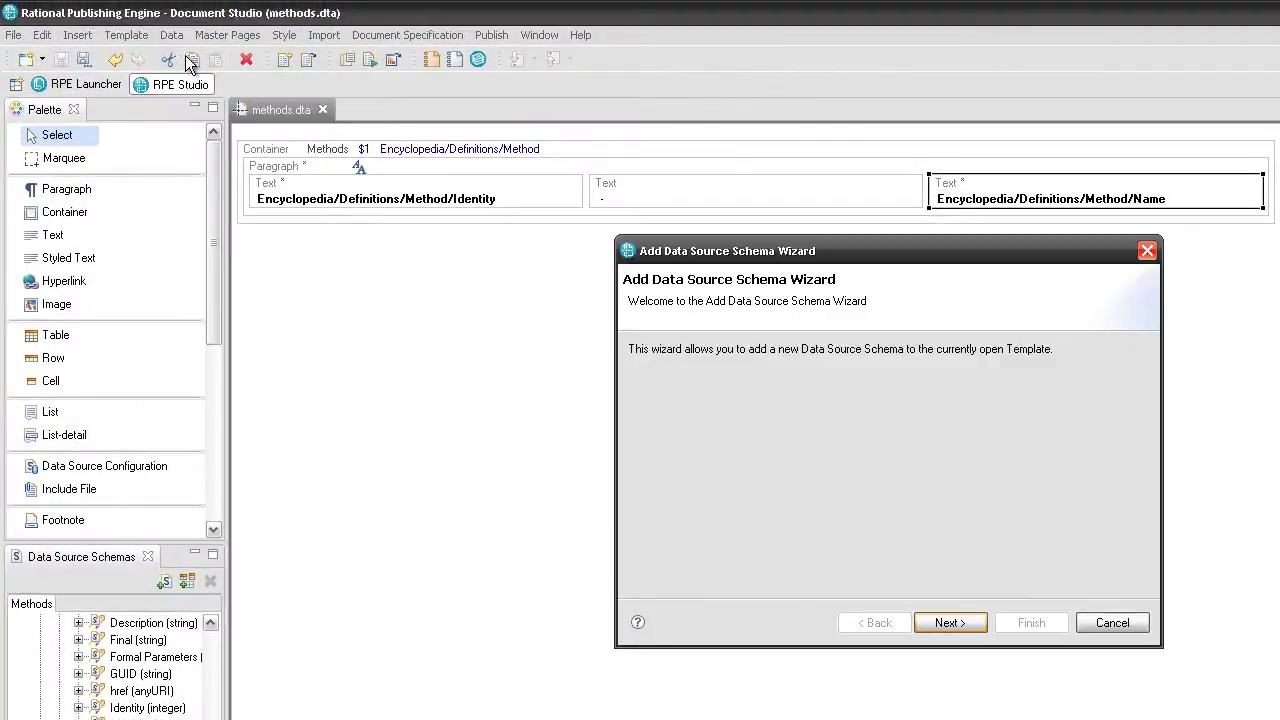
click(924, 622)
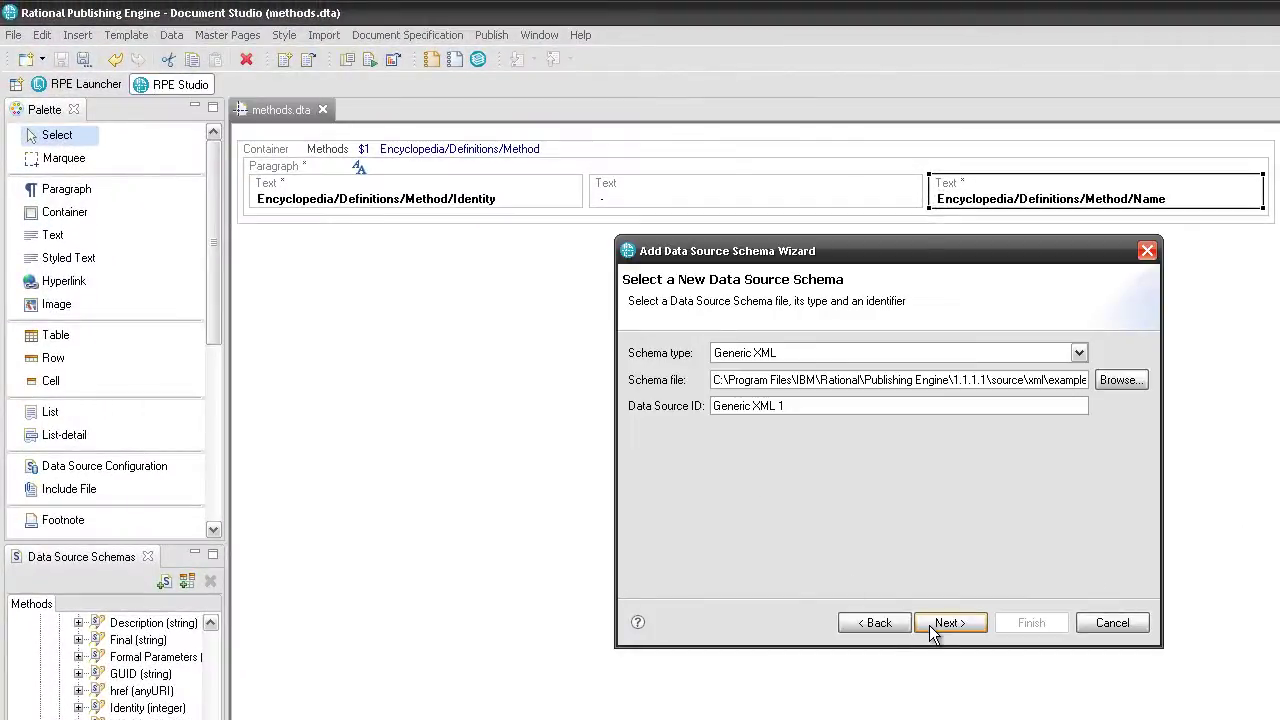
click(1120, 381)
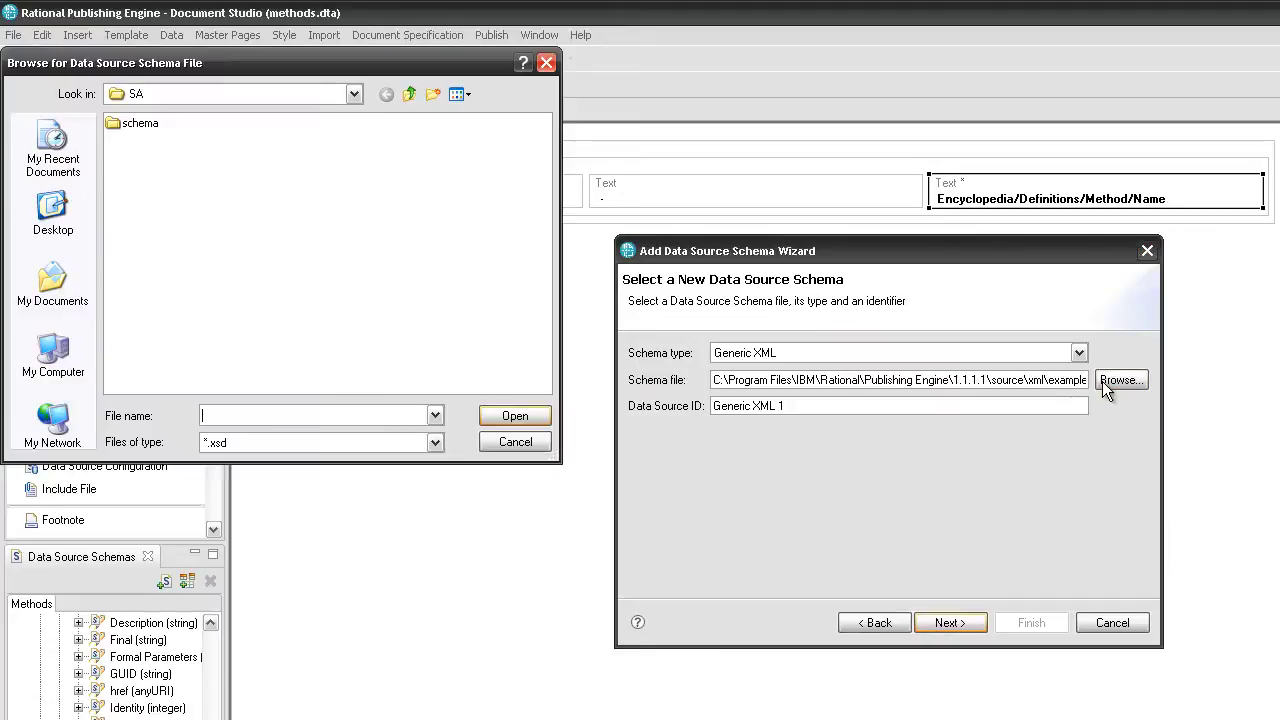
double_click(143, 128)
click(140, 125)
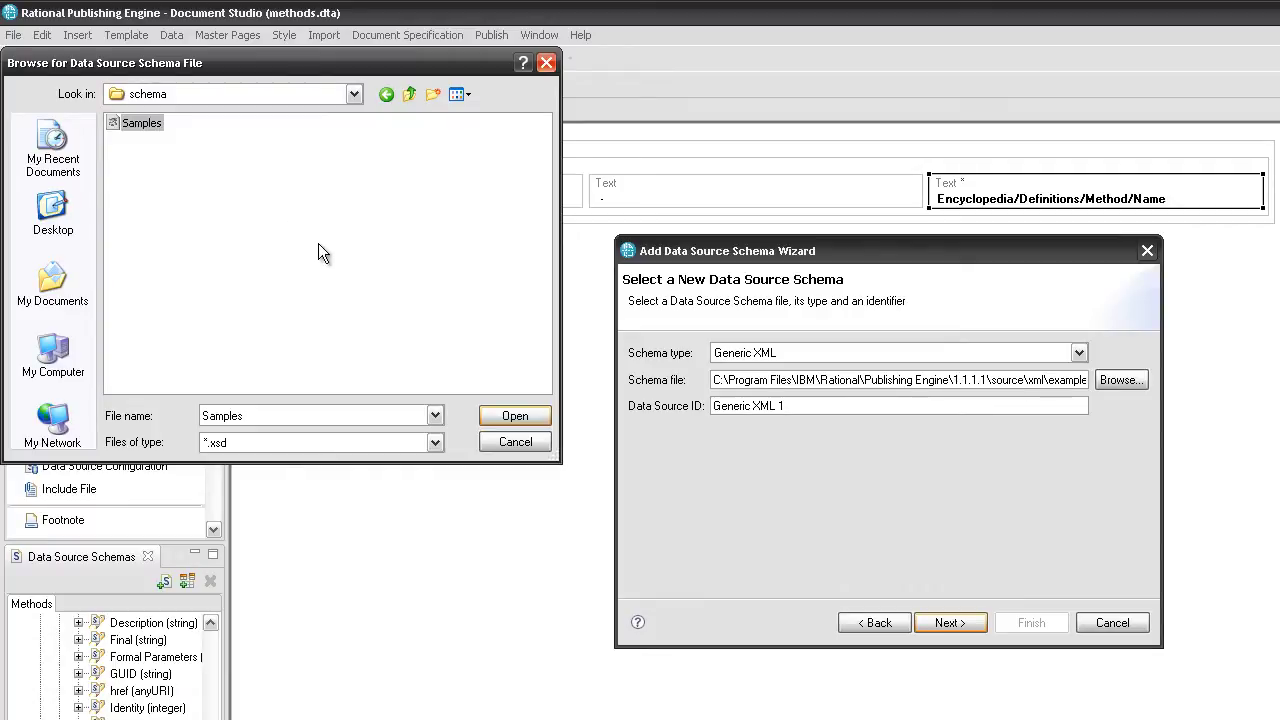
click(510, 415)
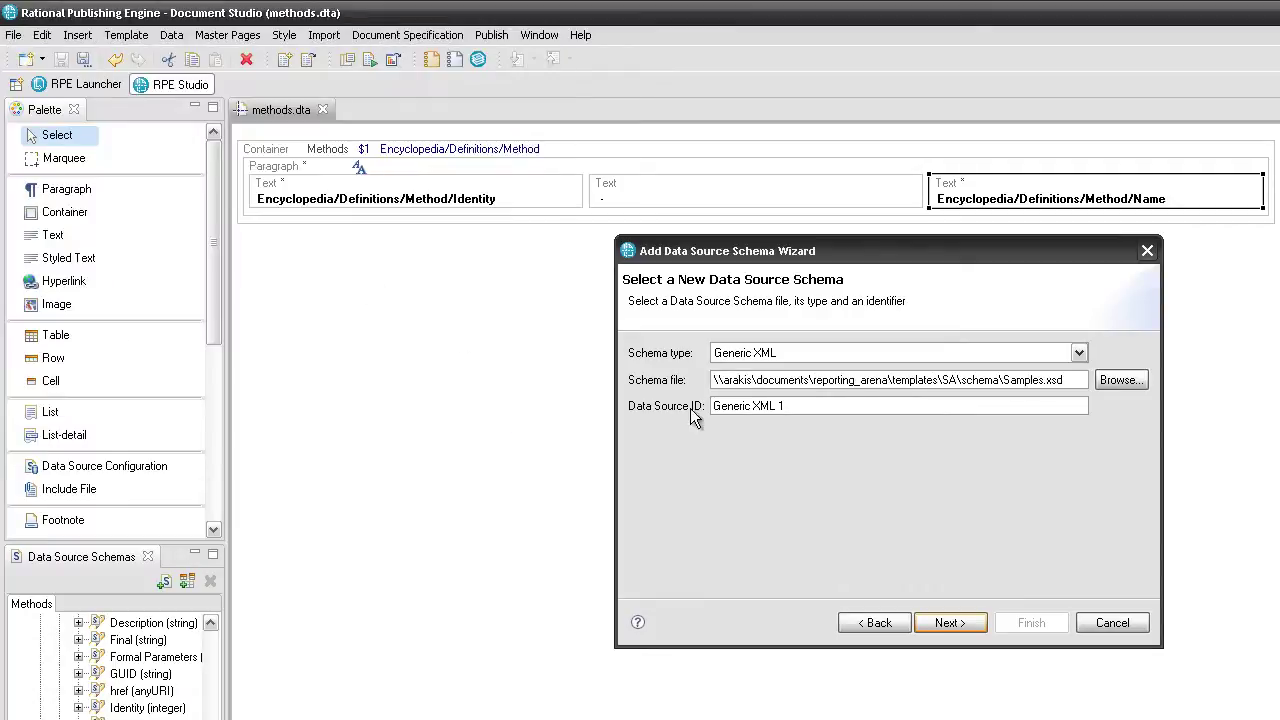
drag(788, 406, 716, 407)
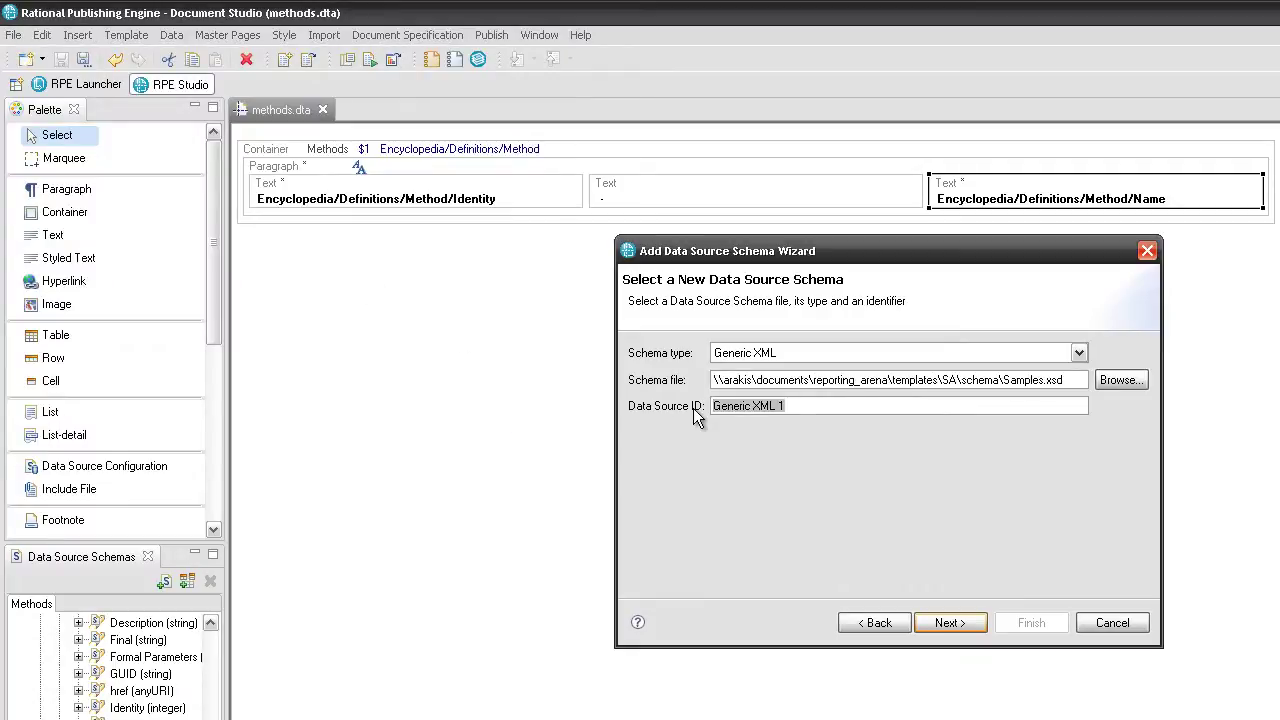
text(Classes)
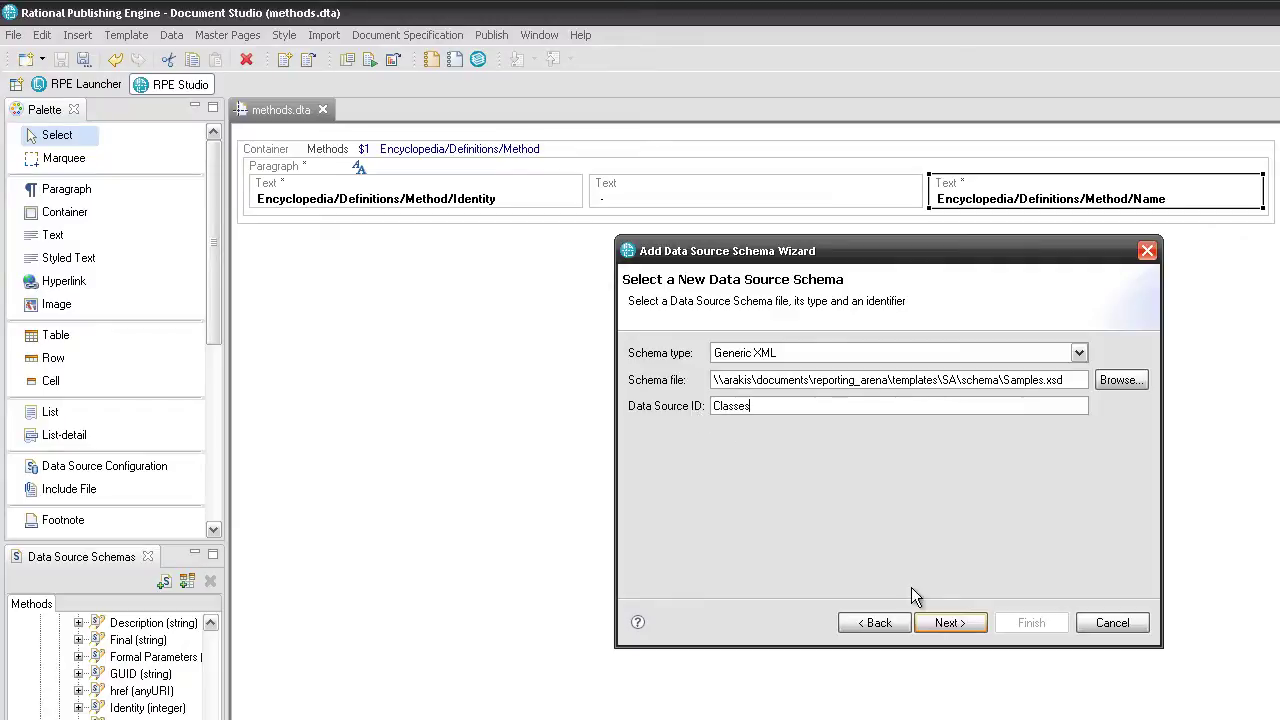
click(946, 622)
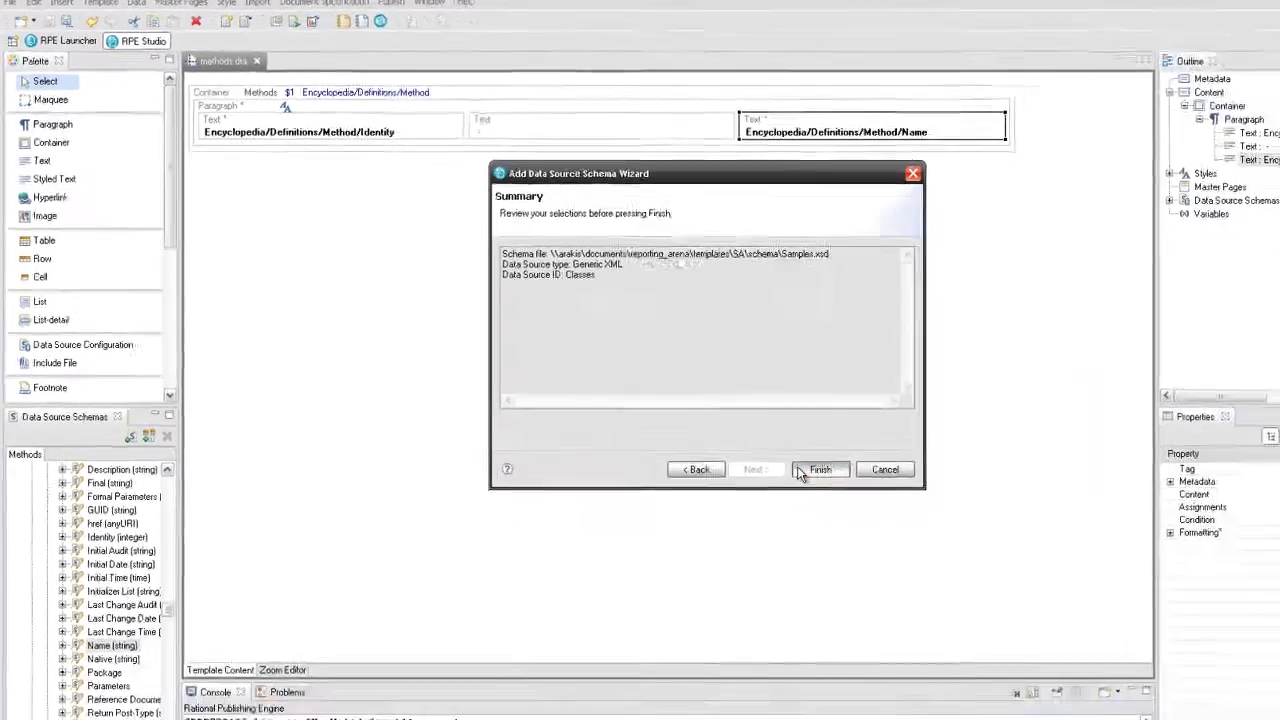
click(982, 610)
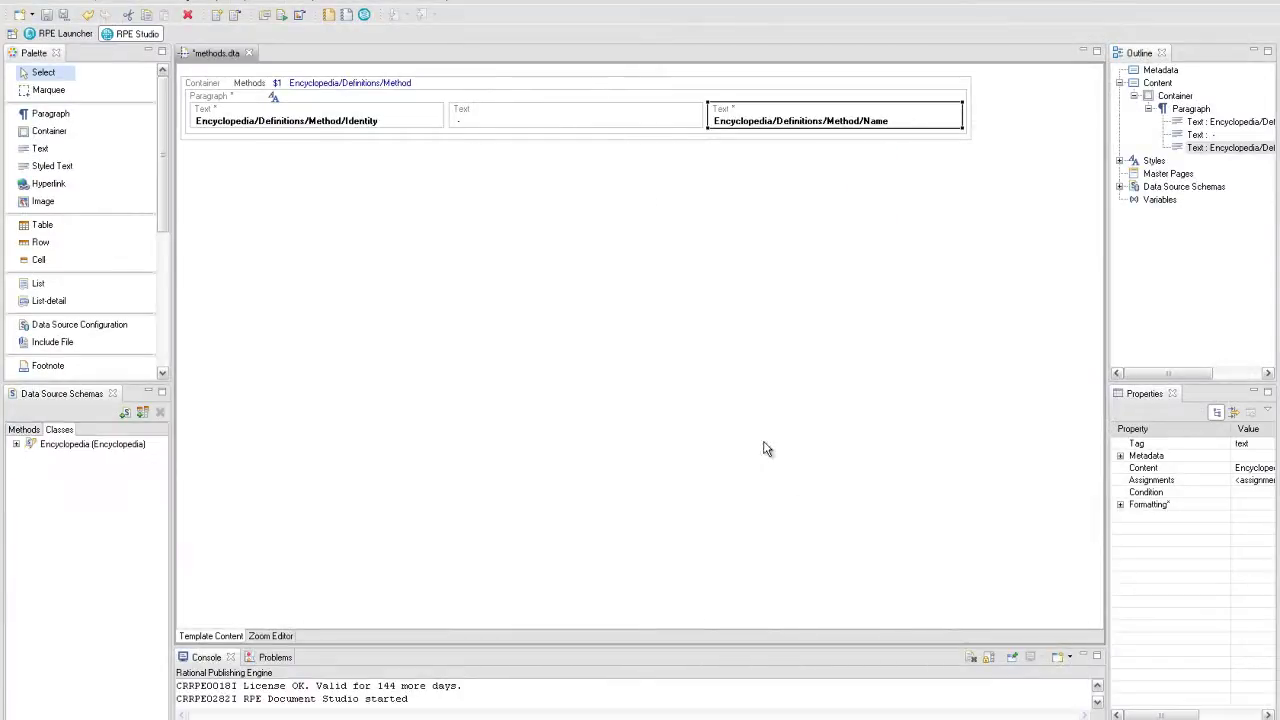
Step: Insert an empty Container below the Identity - Name paragraph in the Methods container
right_click(208, 148)
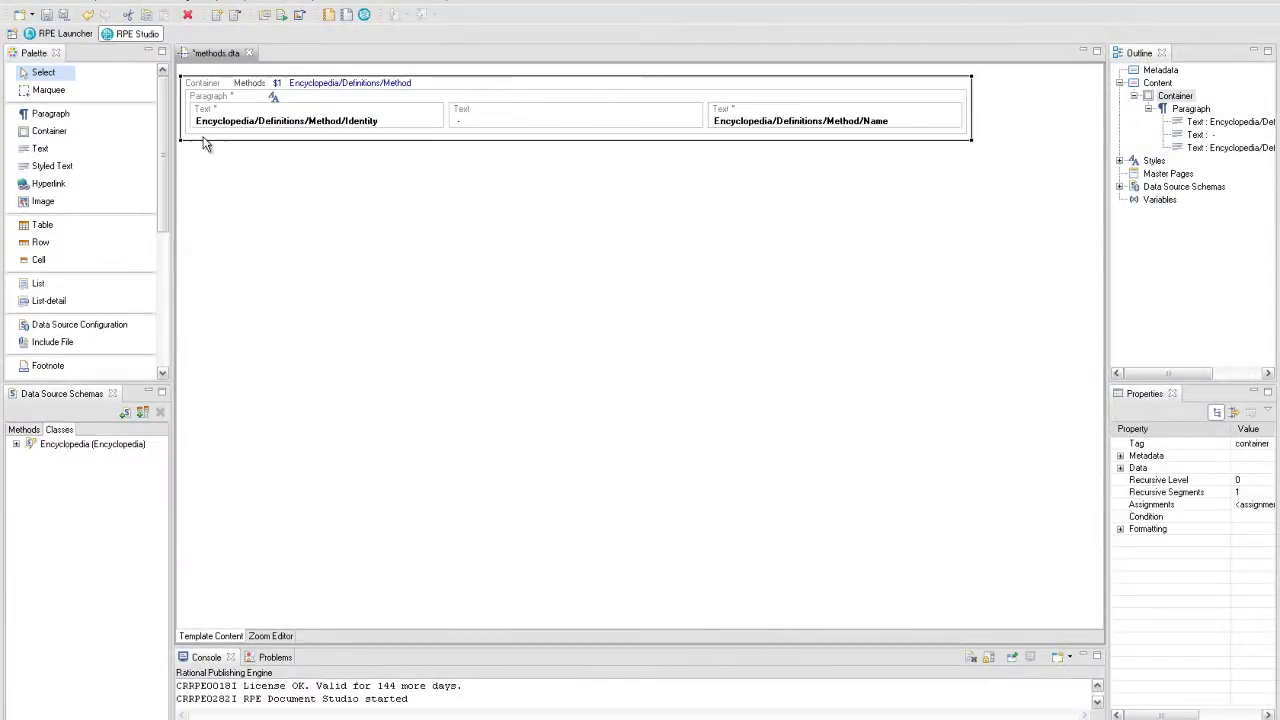
mouse_move(248, 149)
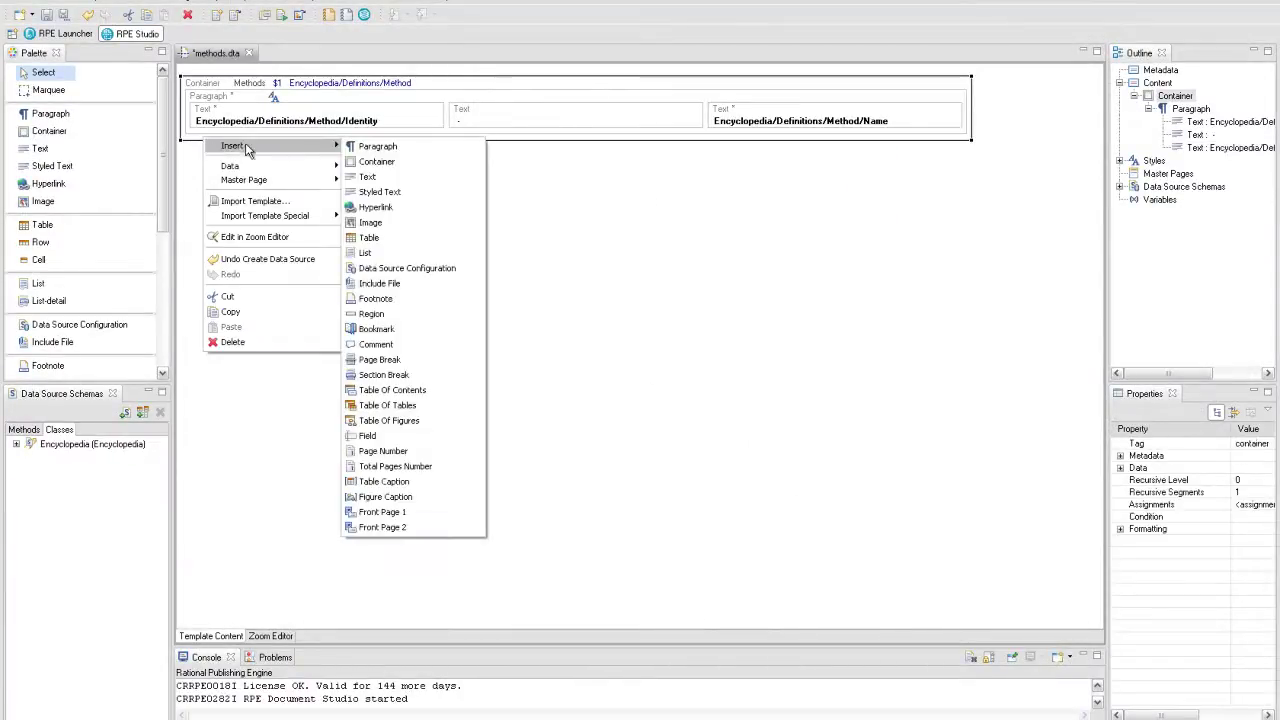
click(372, 161)
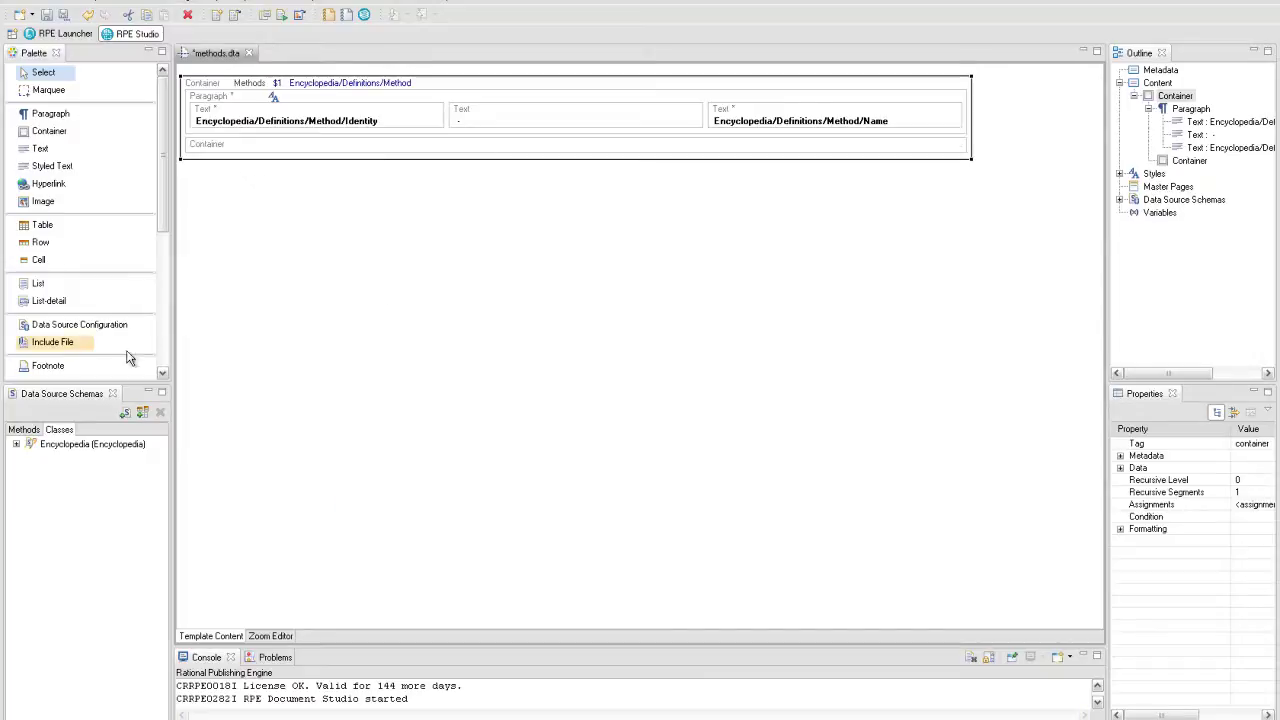
click(25, 430)
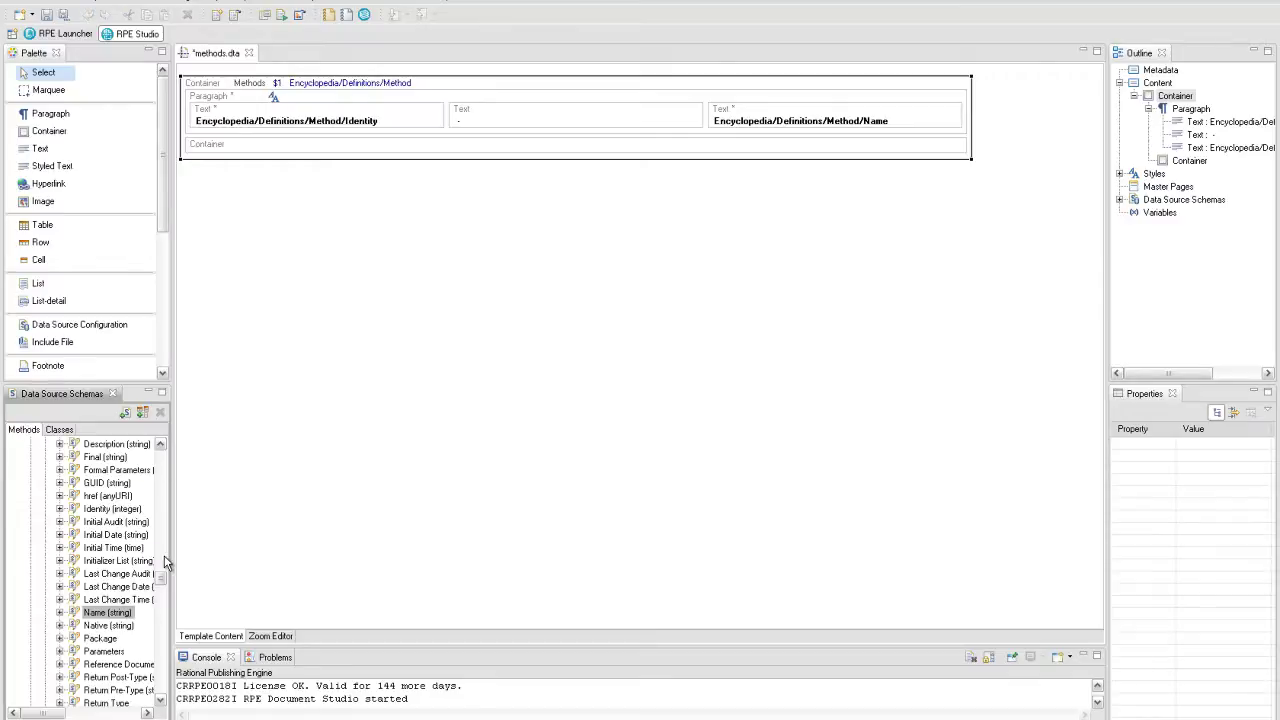
Step: Bind the new container to Class Name/Class (Def_Class) as $2, using the $1 method context
drag(162, 583, 162, 573)
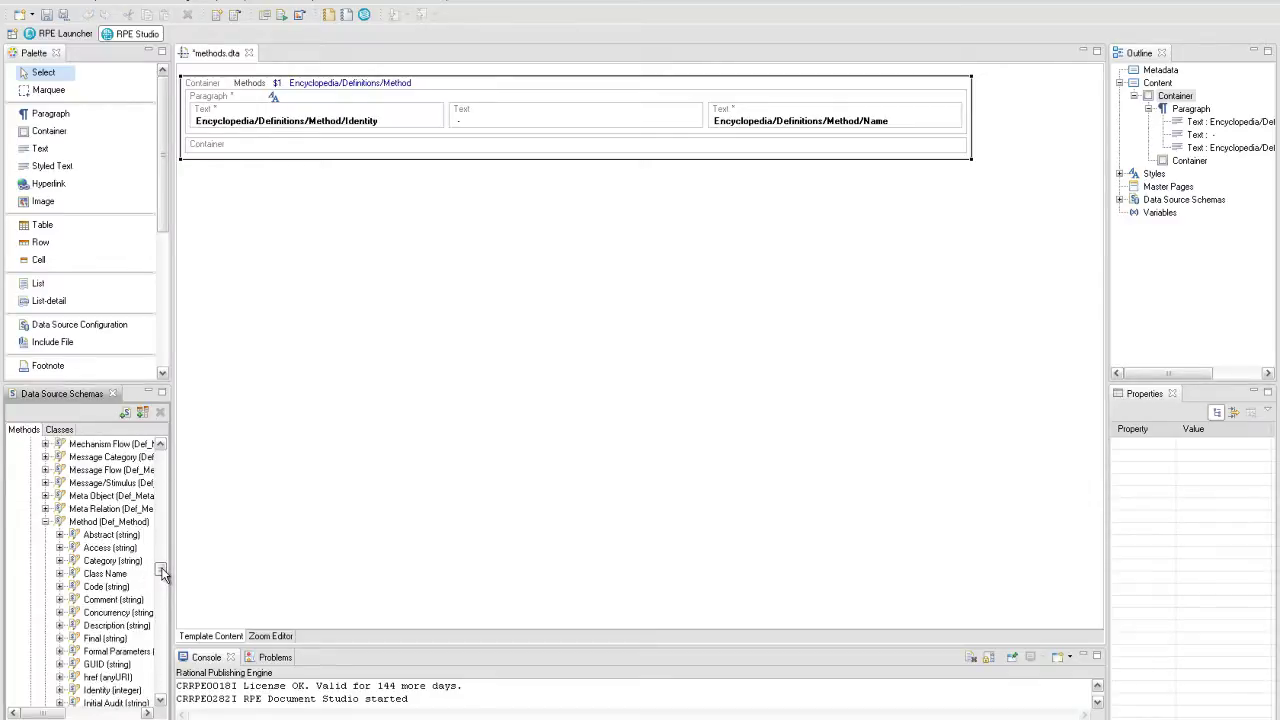
click(60, 574)
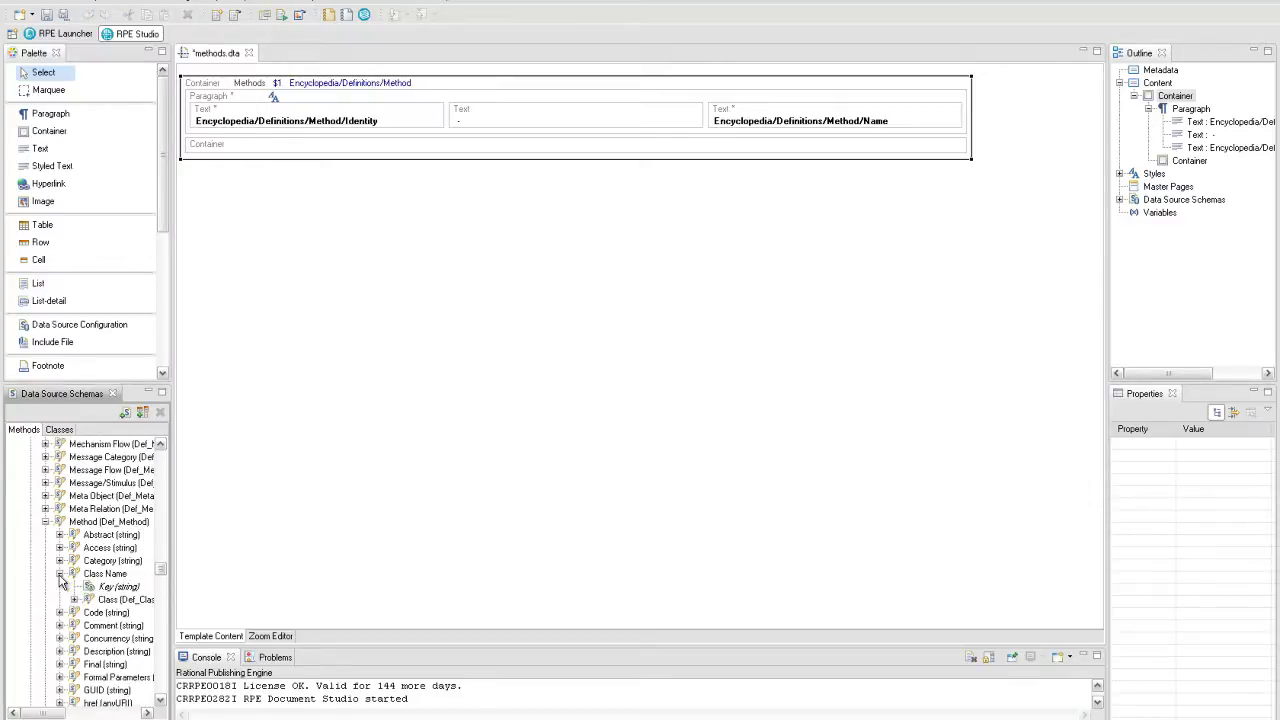
drag(93, 598, 213, 306)
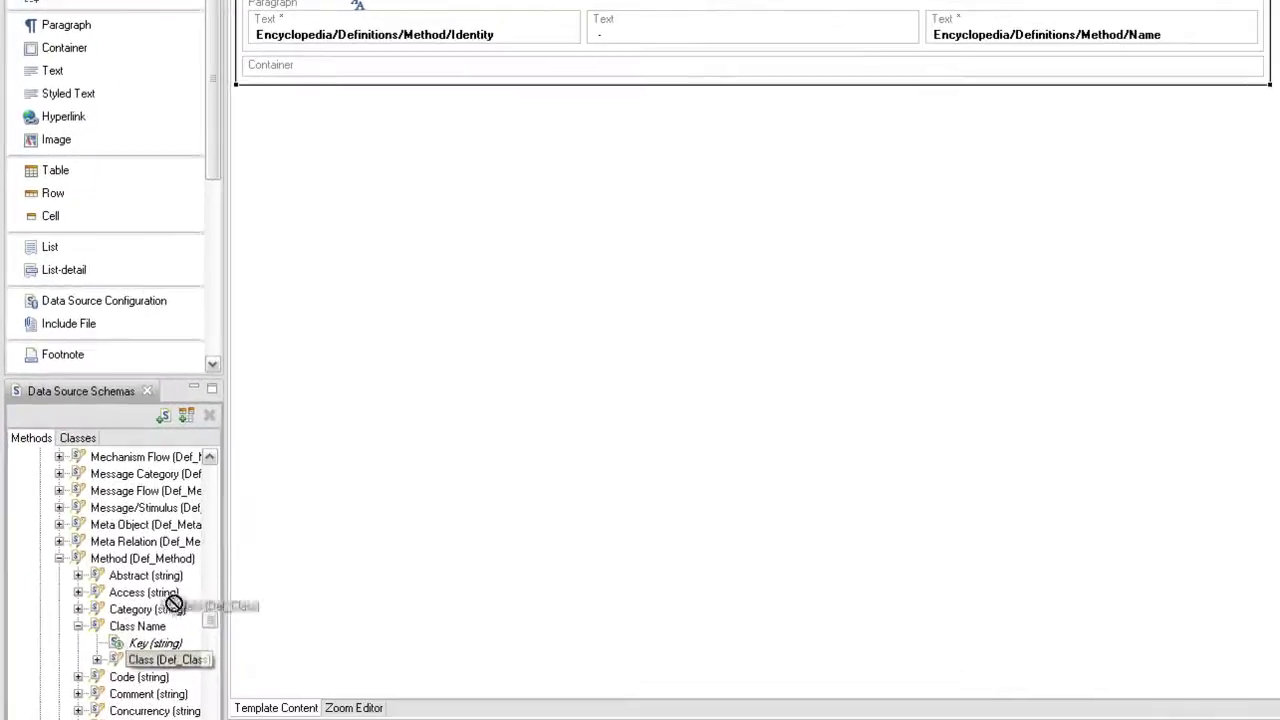
drag(280, 277, 366, 64)
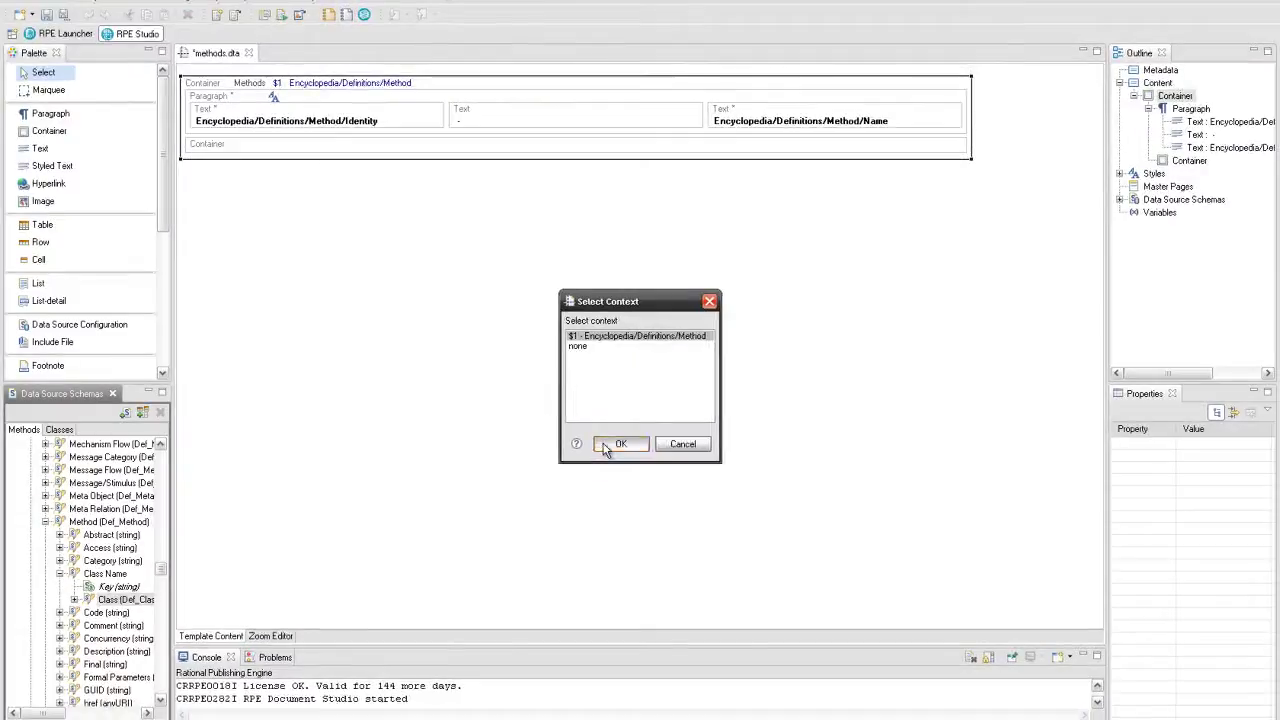
click(812, 456)
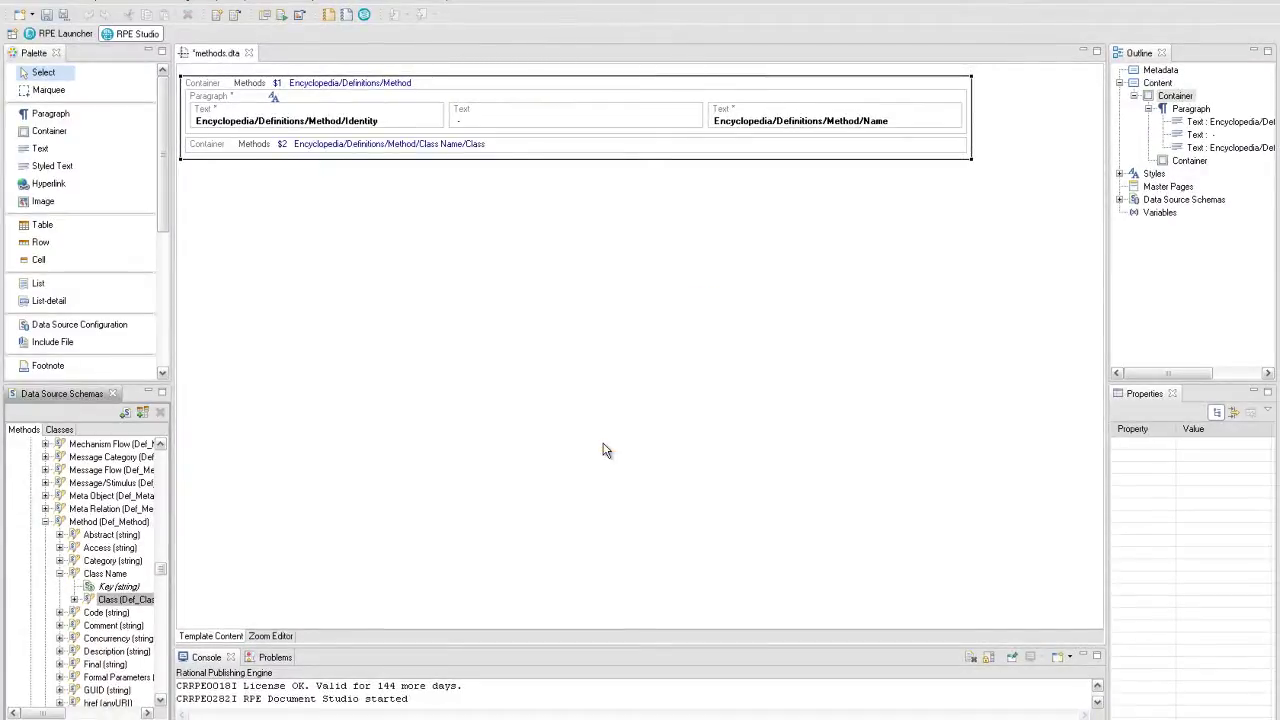
right_click(364, 148)
Step: Insert a Data Source Configuration into the $2 container with target data source Classes
mouse_move(452, 155)
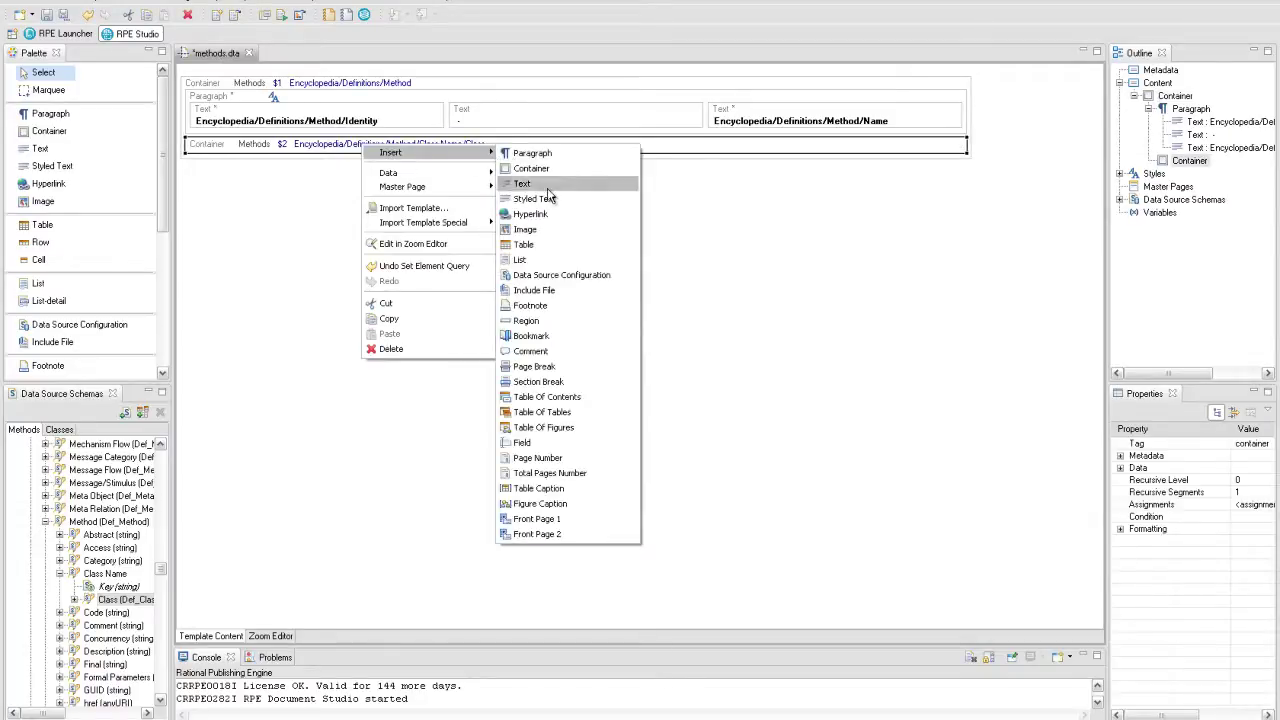
click(547, 276)
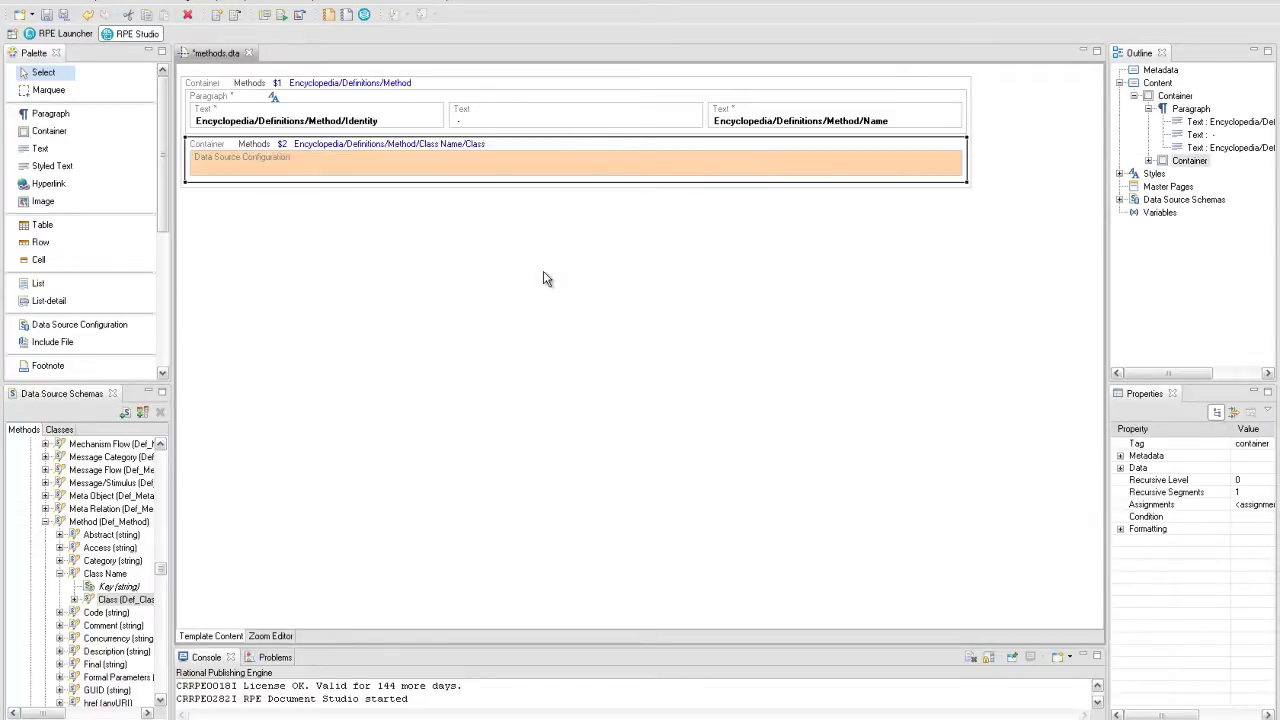
click(502, 170)
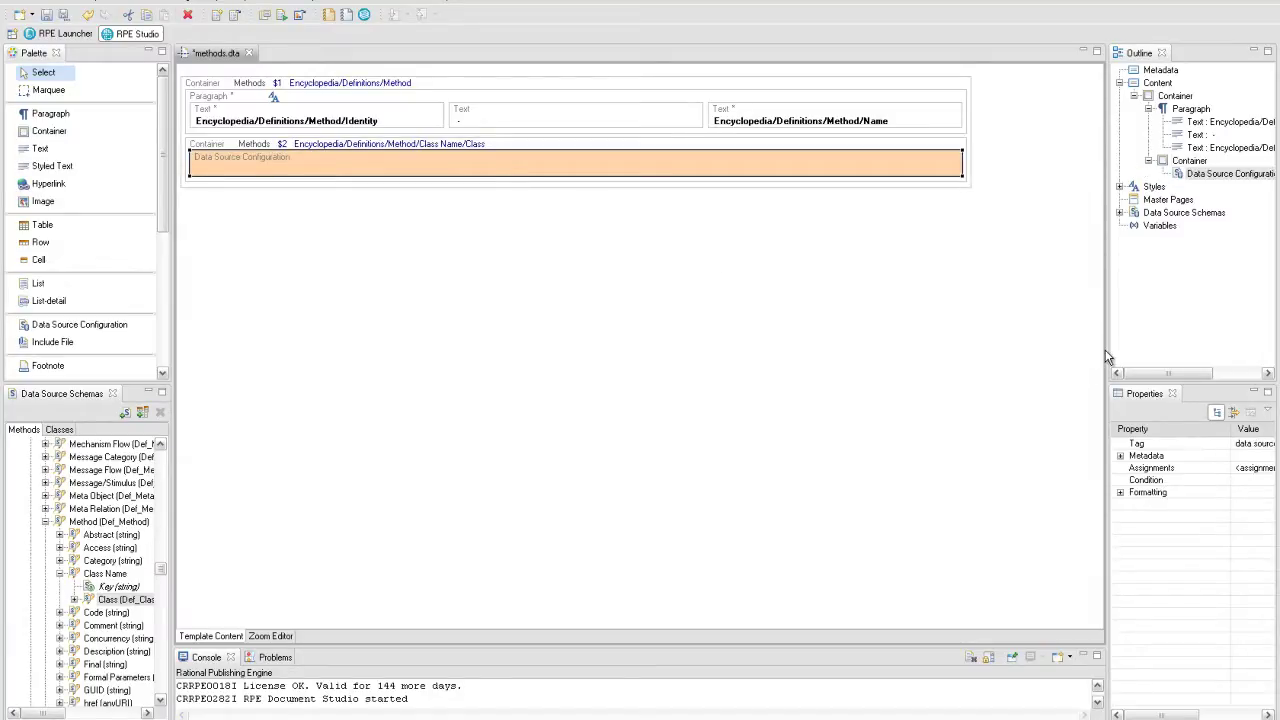
drag(1105, 350, 1002, 345)
click(1015, 474)
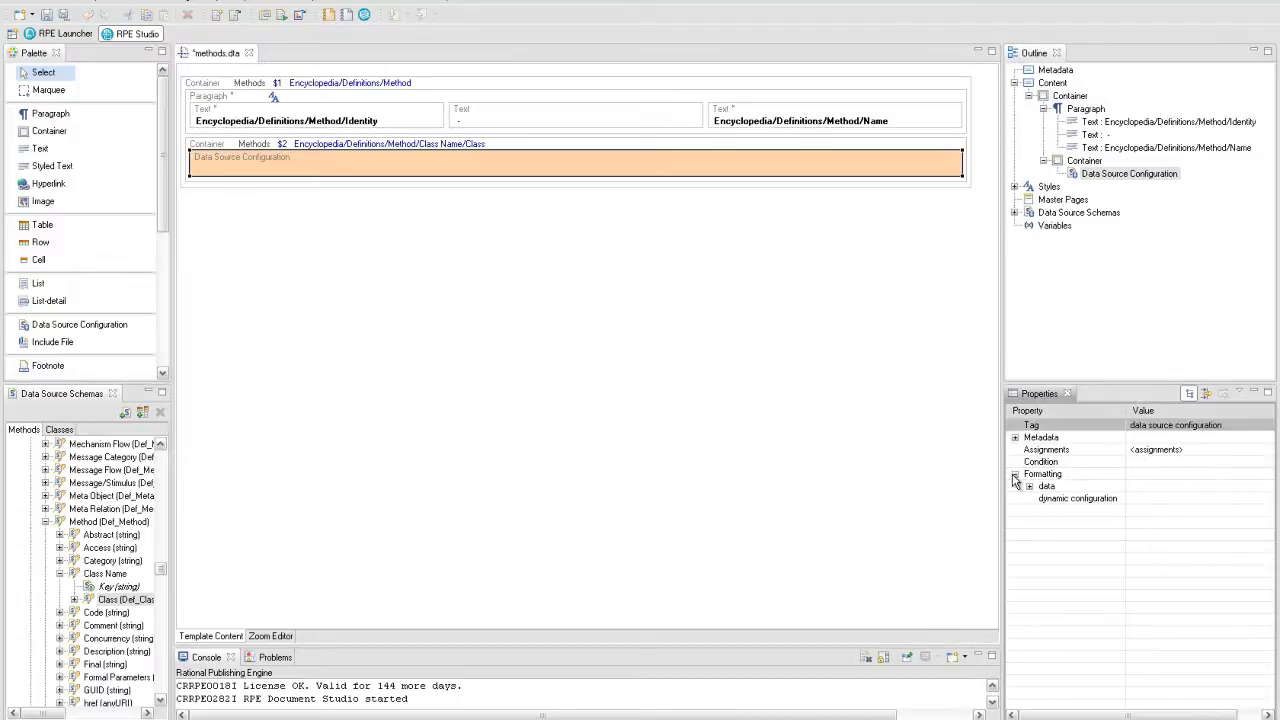
click(1030, 486)
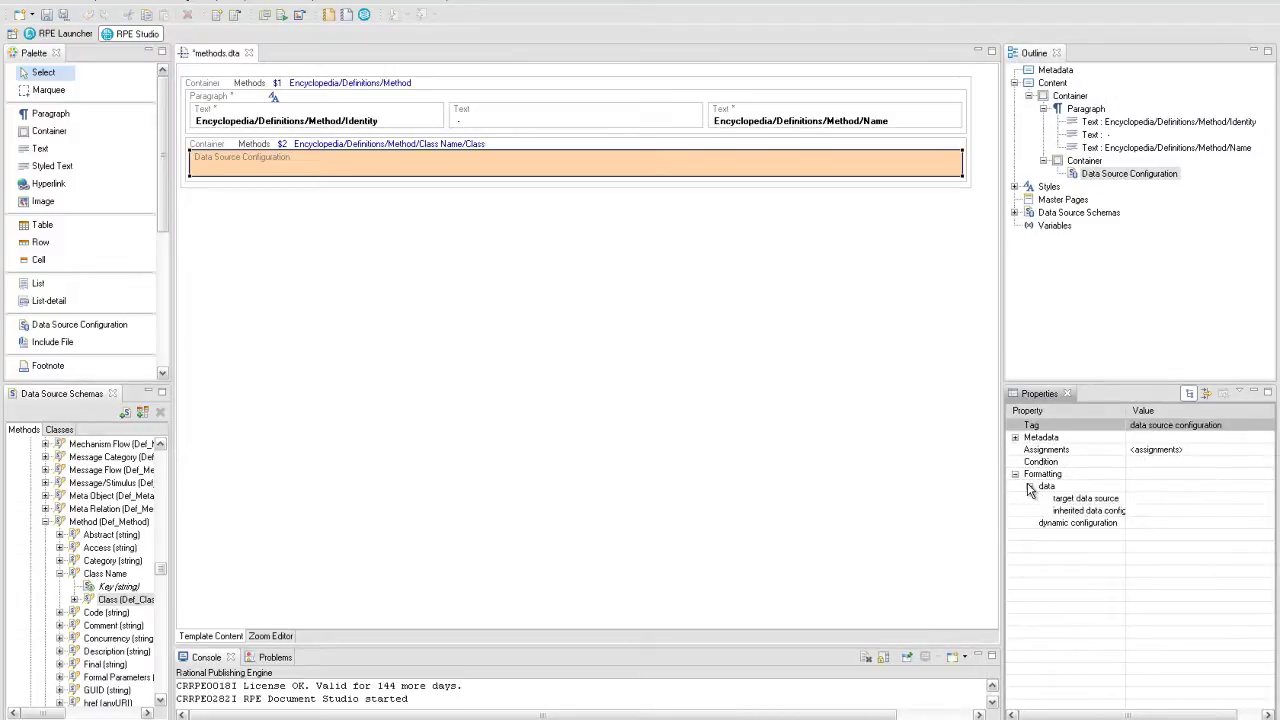
click(1220, 499)
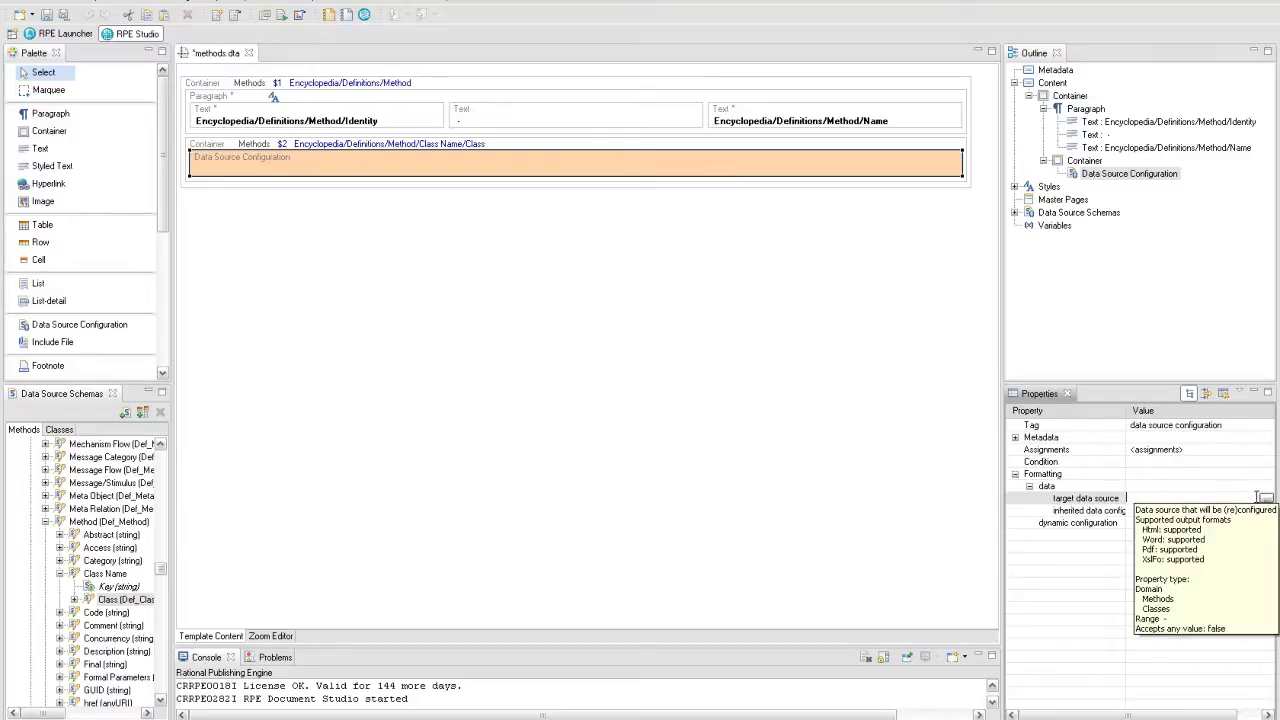
click(1265, 498)
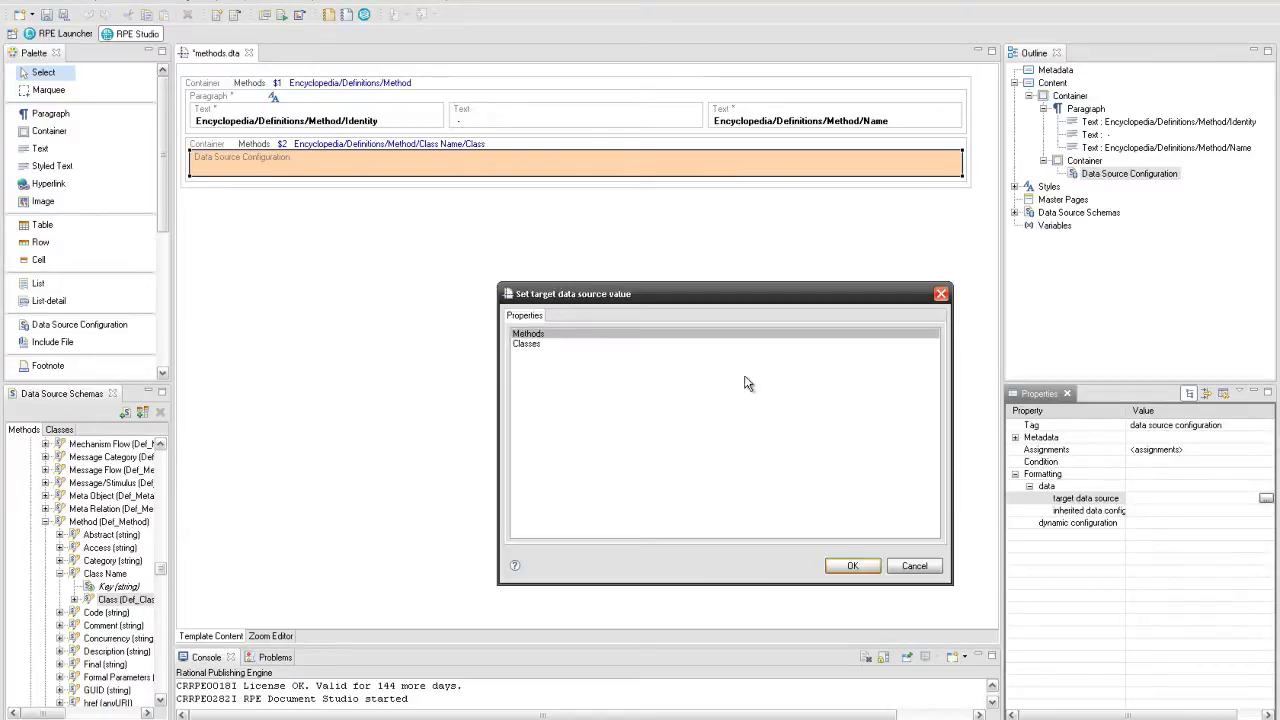
click(680, 346)
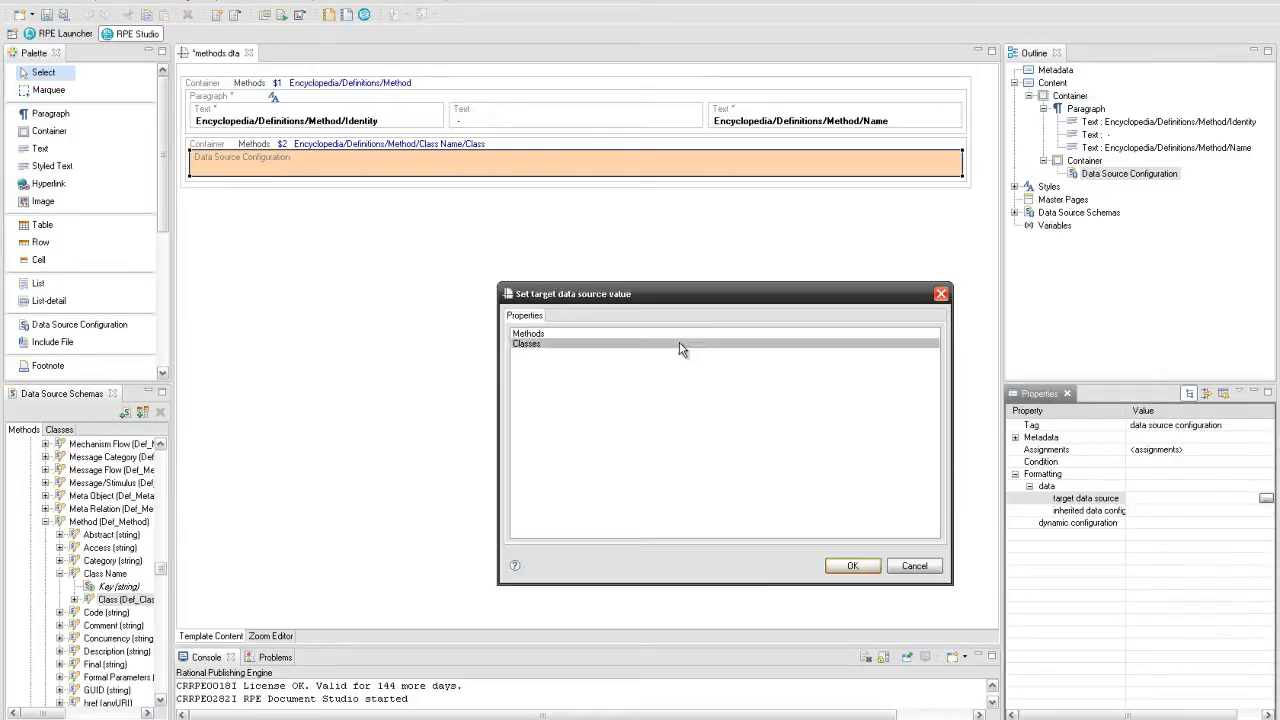
click(851, 566)
Step: Set the configuration's dynamic URI as a Data Expression using a $2 class attribute
click(1016, 524)
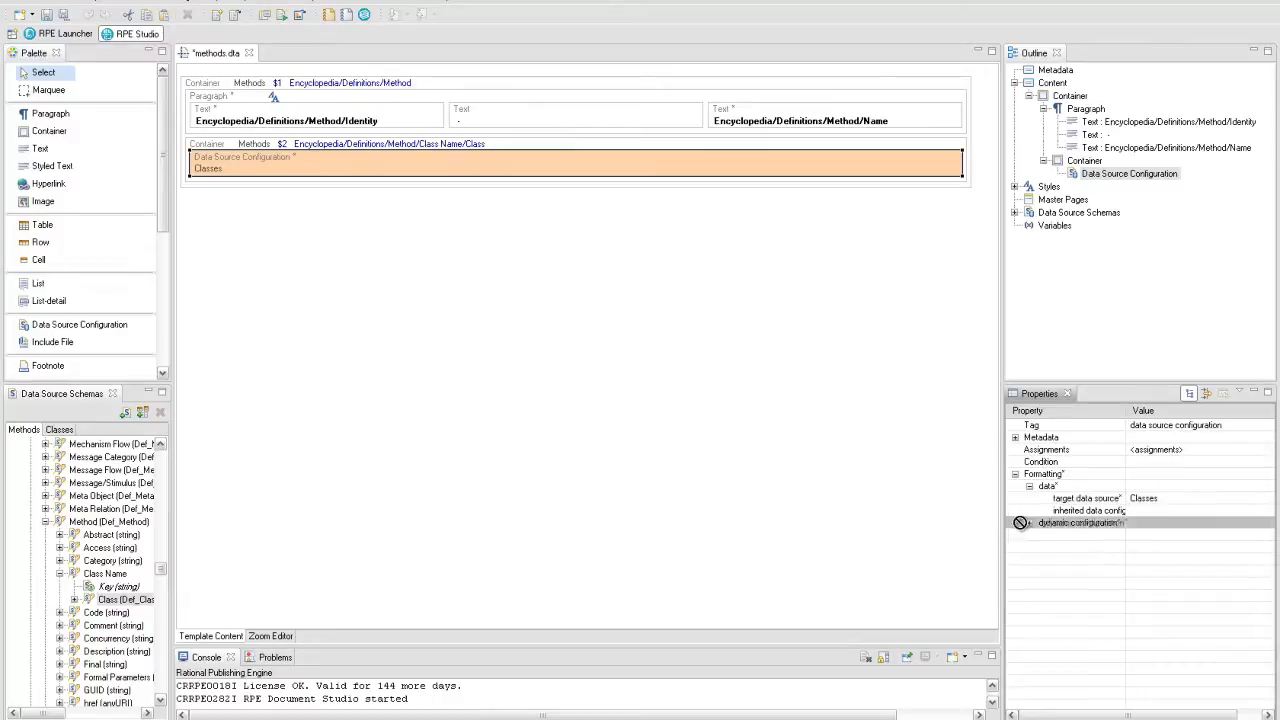
click(1030, 524)
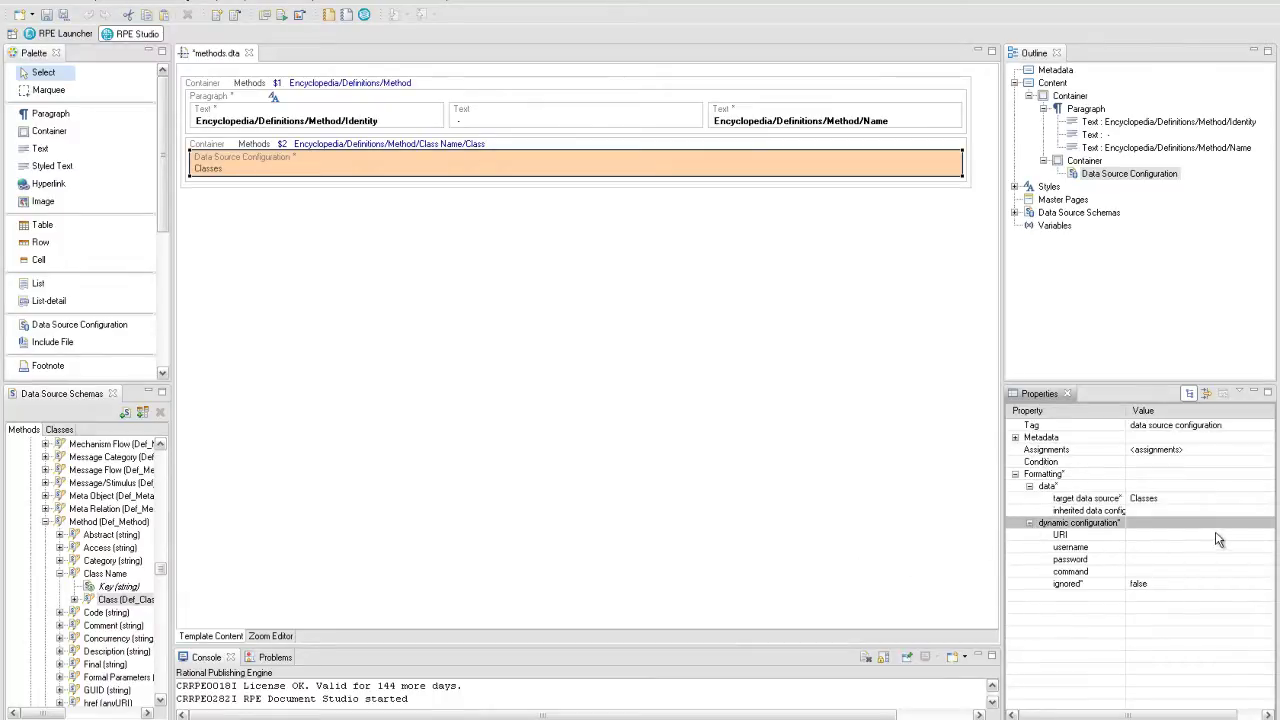
click(1264, 537)
click(1266, 537)
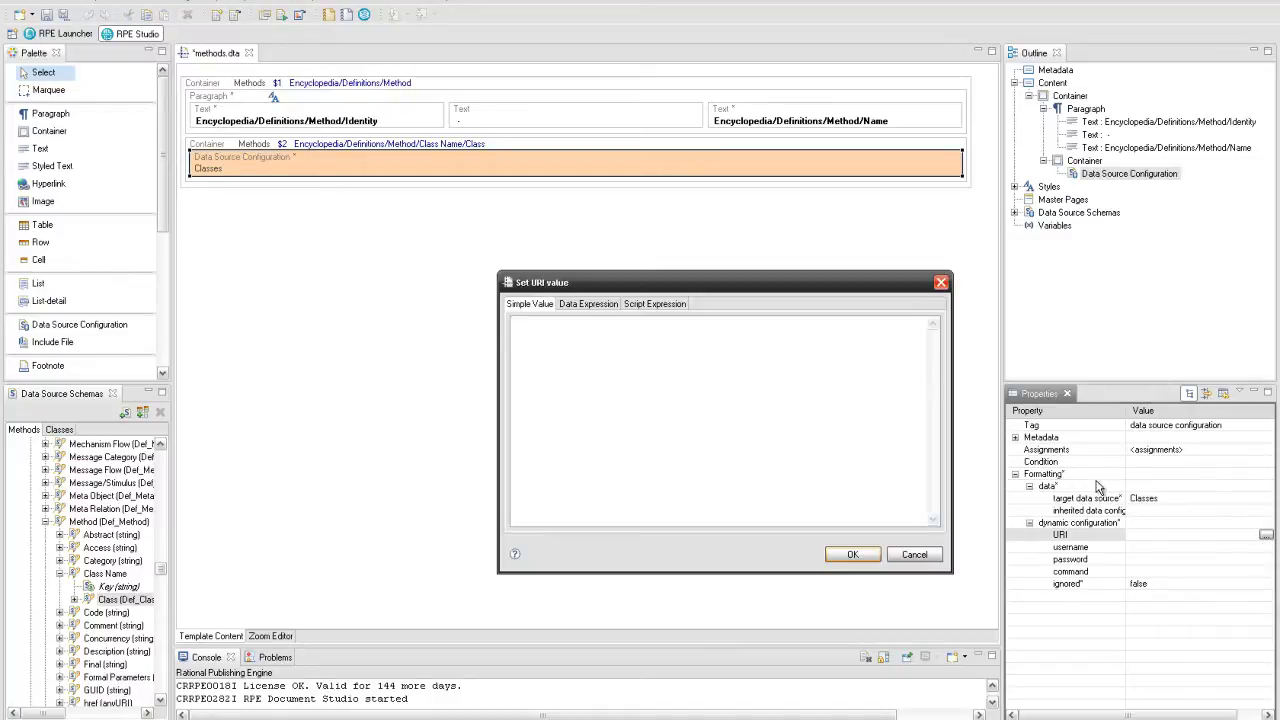
click(588, 308)
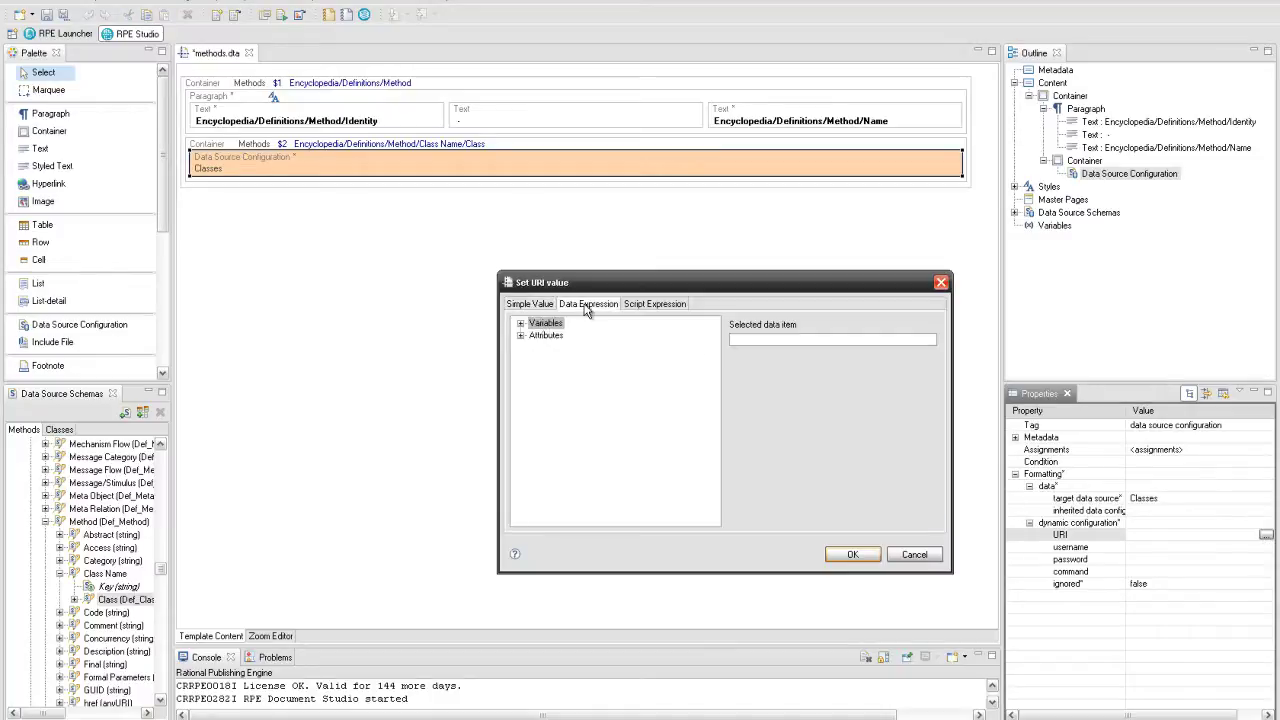
click(520, 336)
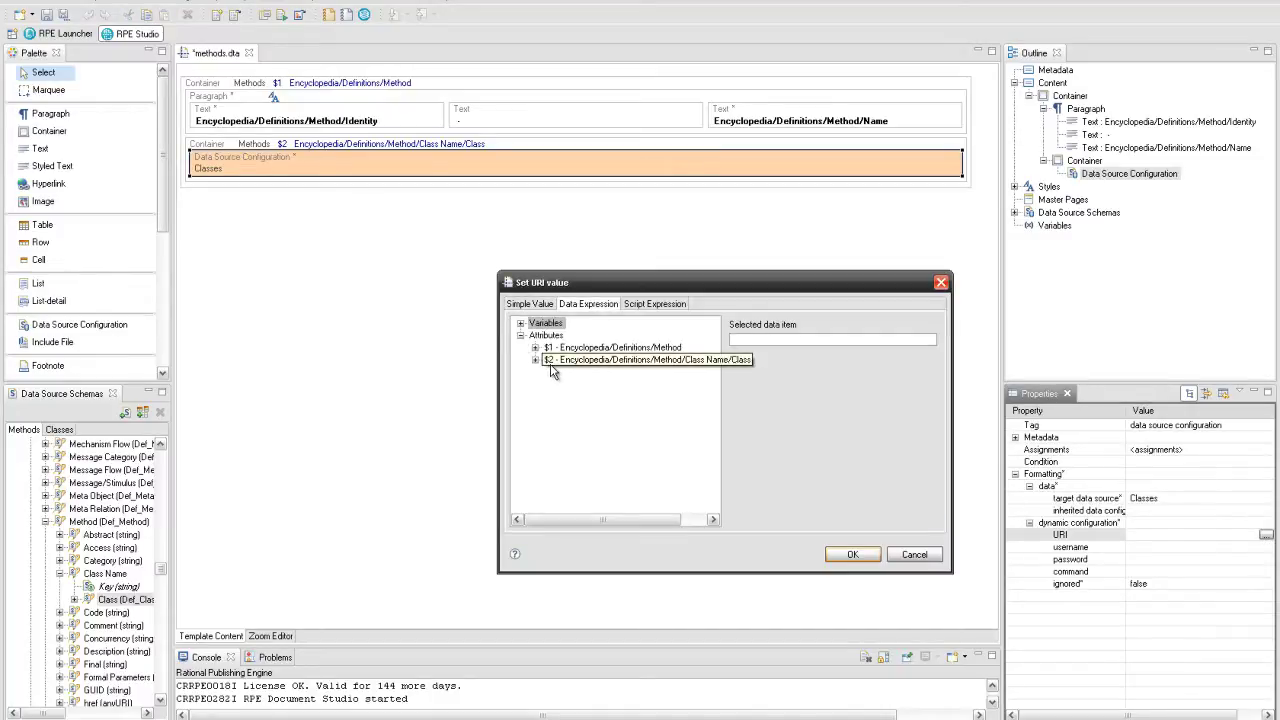
click(536, 361)
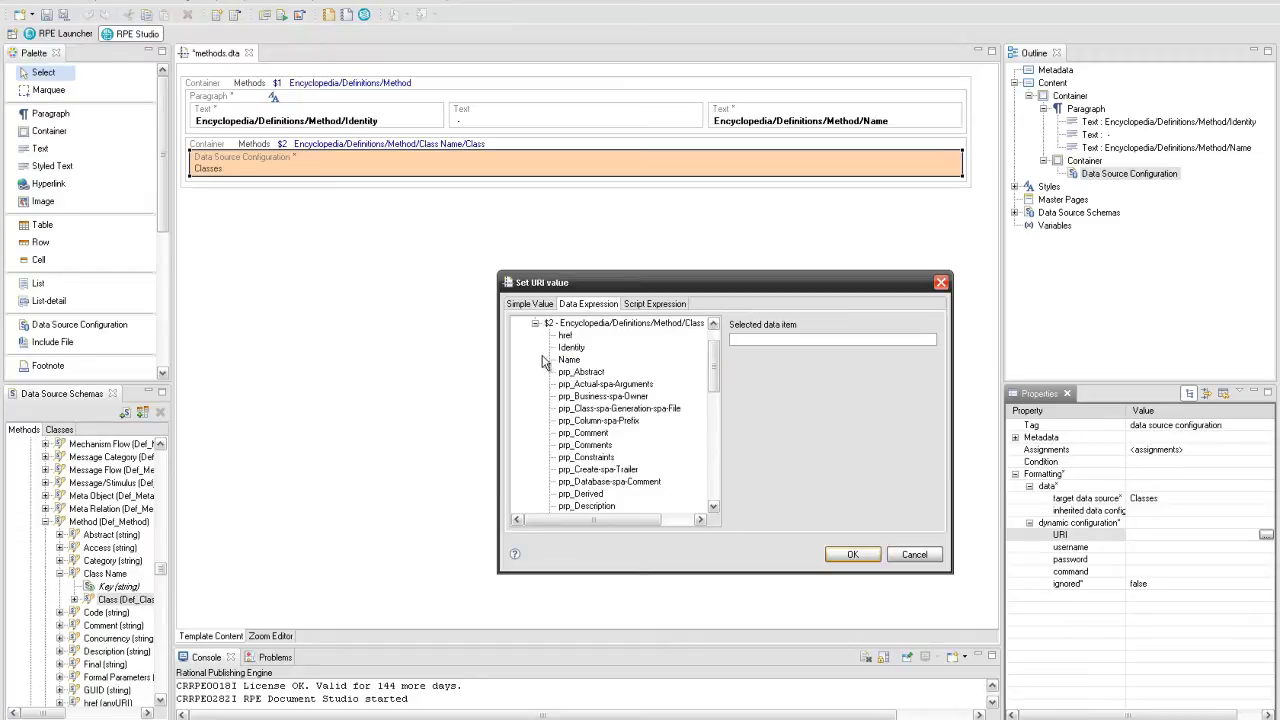
click(565, 336)
click(853, 555)
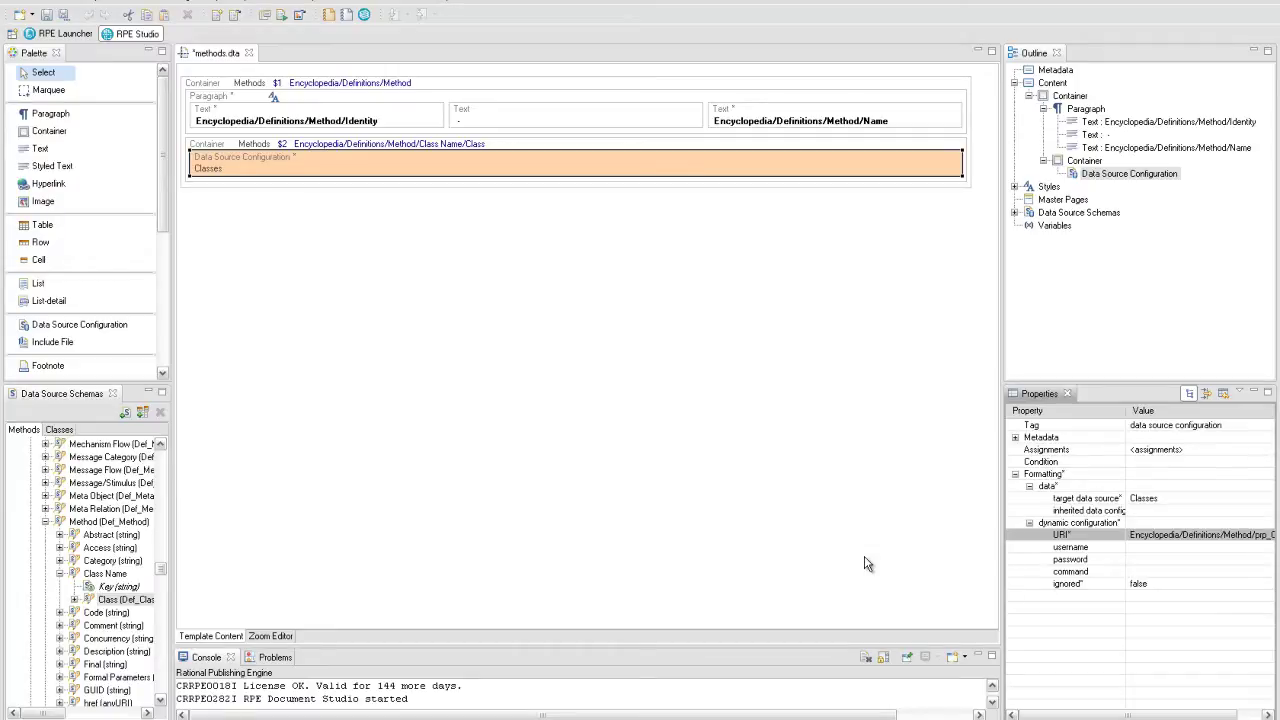
Step: Insert a paragraph in the Class container and name it CLASS NAME
right_click(228, 185)
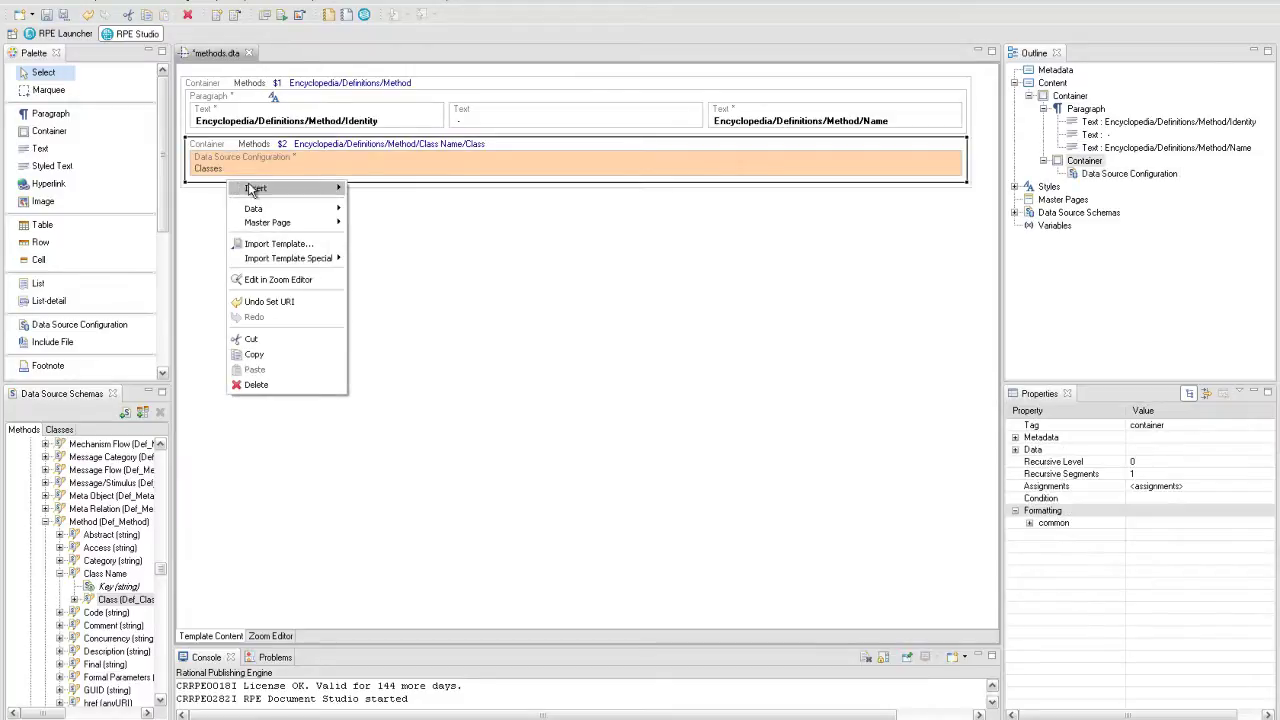
mouse_move(298, 190)
click(376, 190)
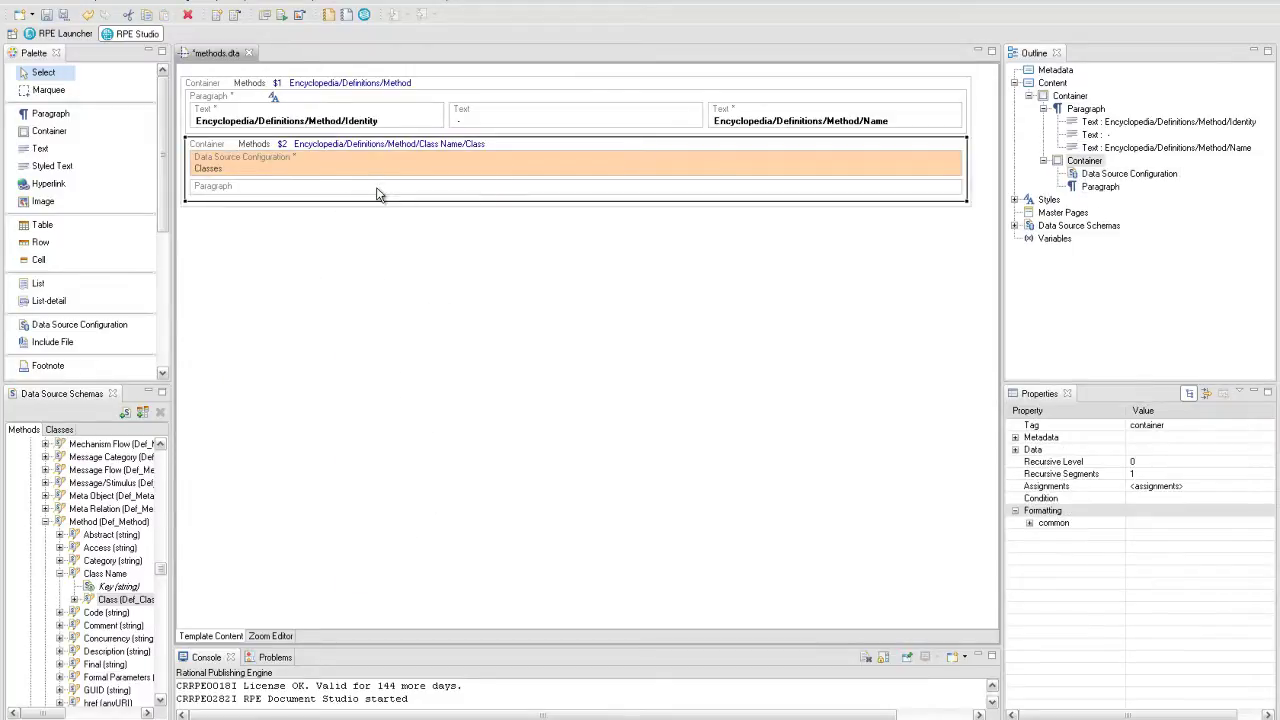
click(378, 194)
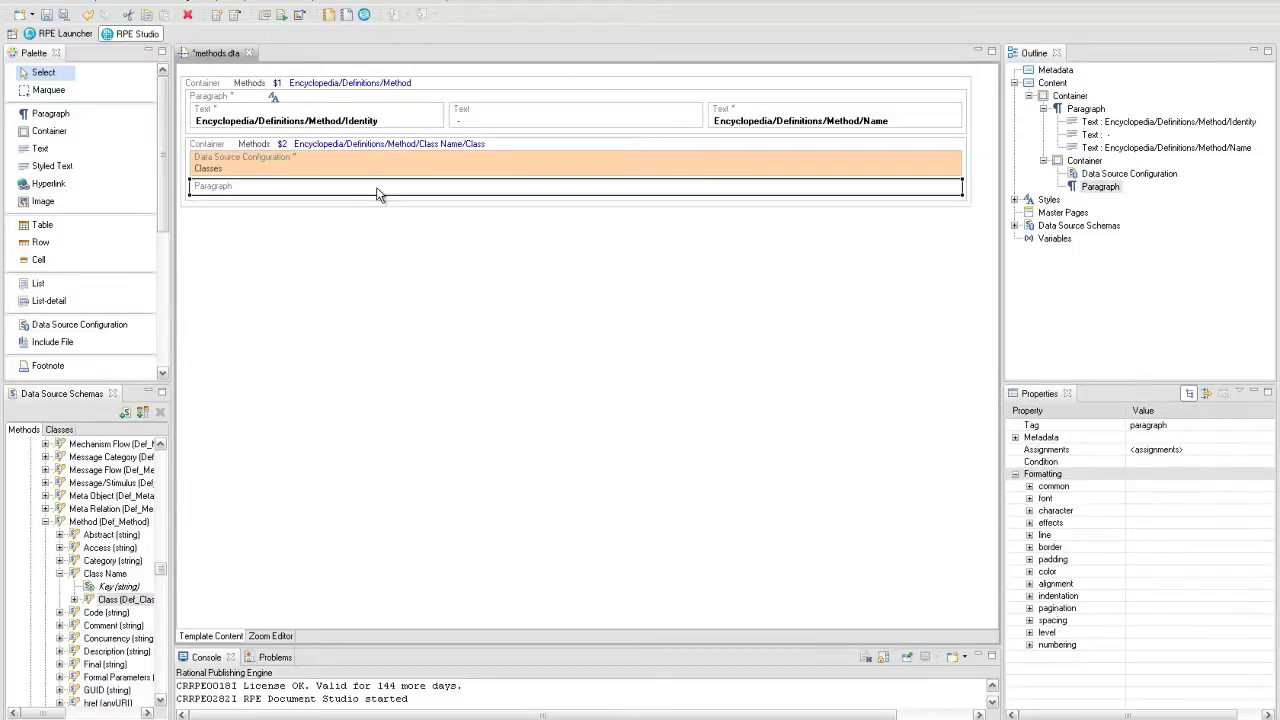
click(1015, 438)
click(1138, 449)
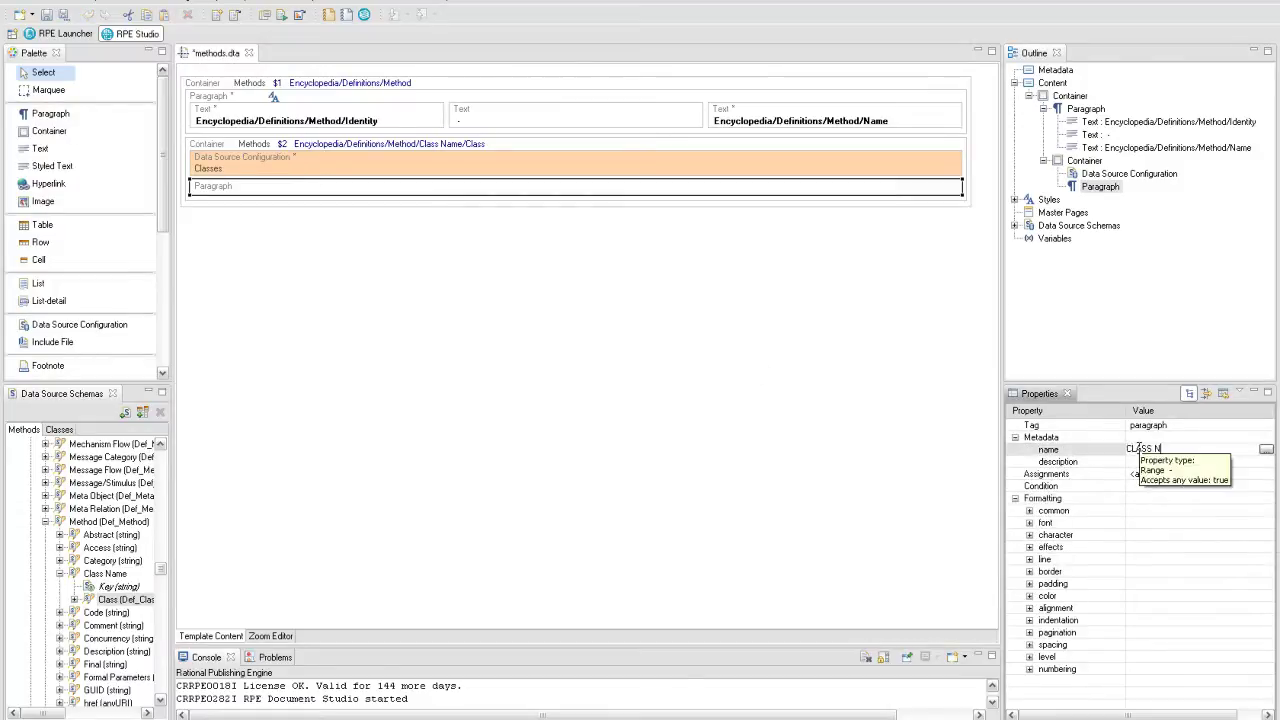
key(Return)
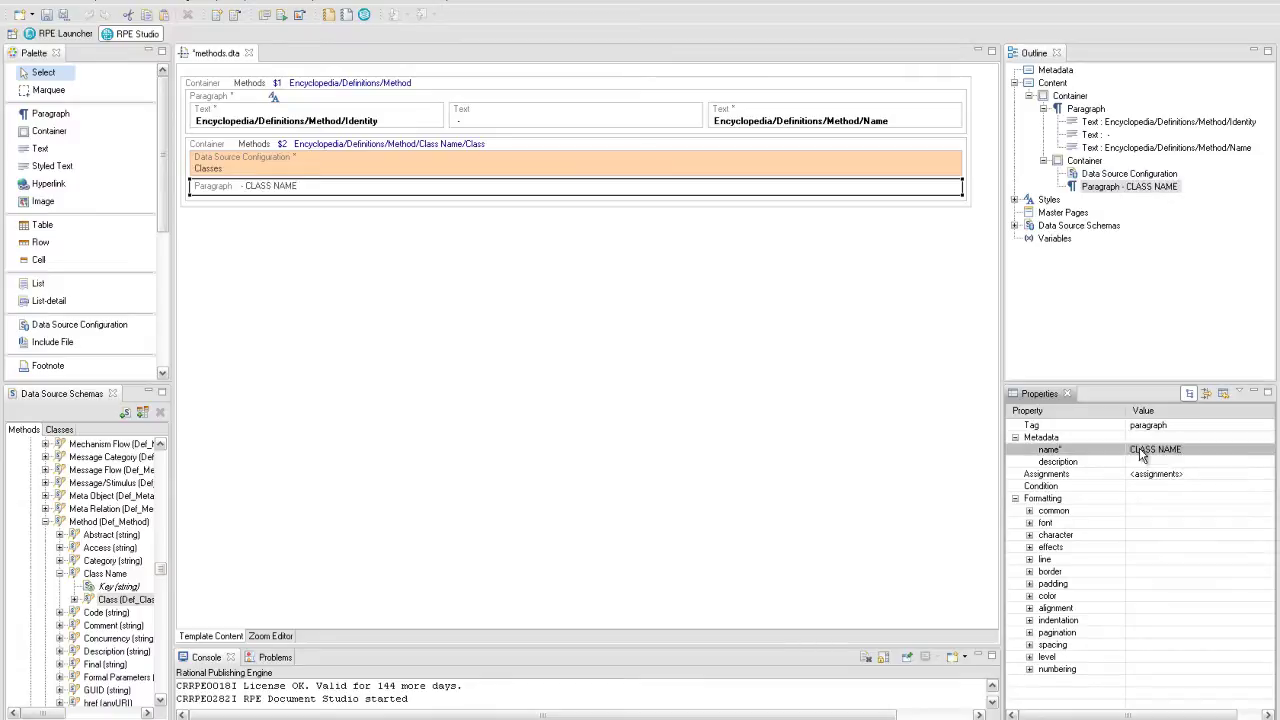
Step: Add a Text element reading 'Class Name:' to the paragraph and expand the Class schema field
right_click(403, 189)
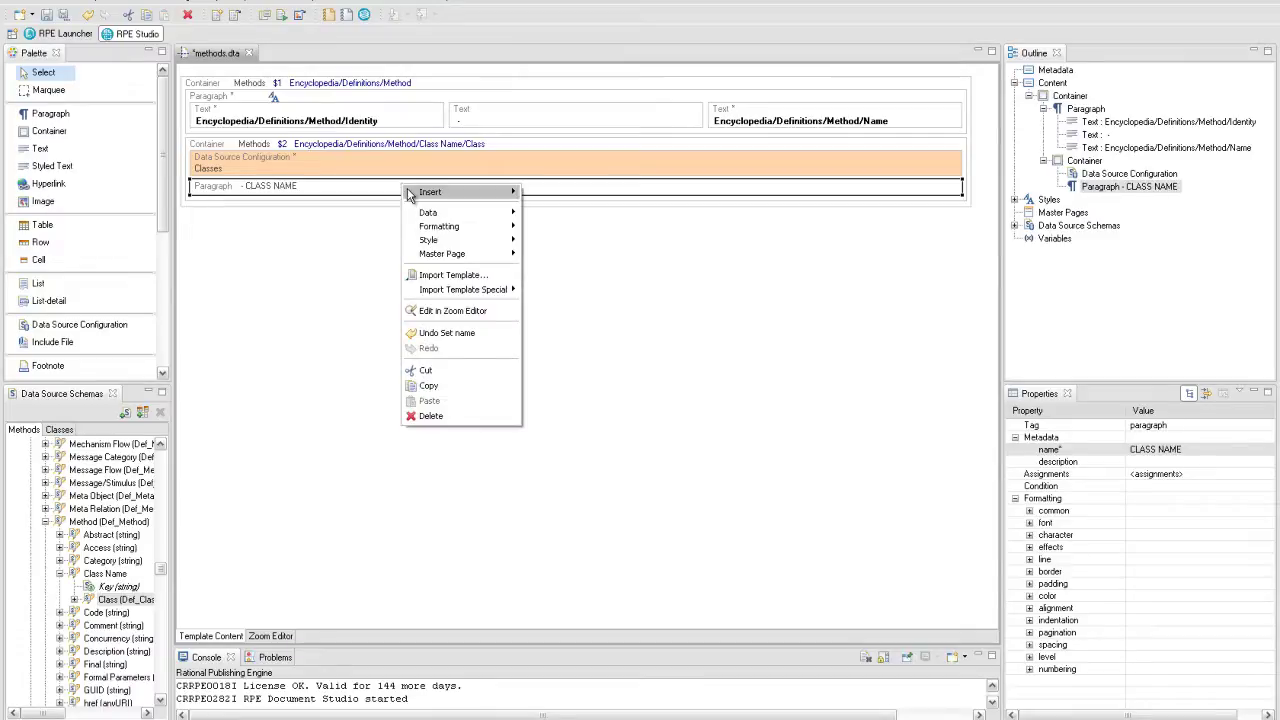
mouse_move(440, 192)
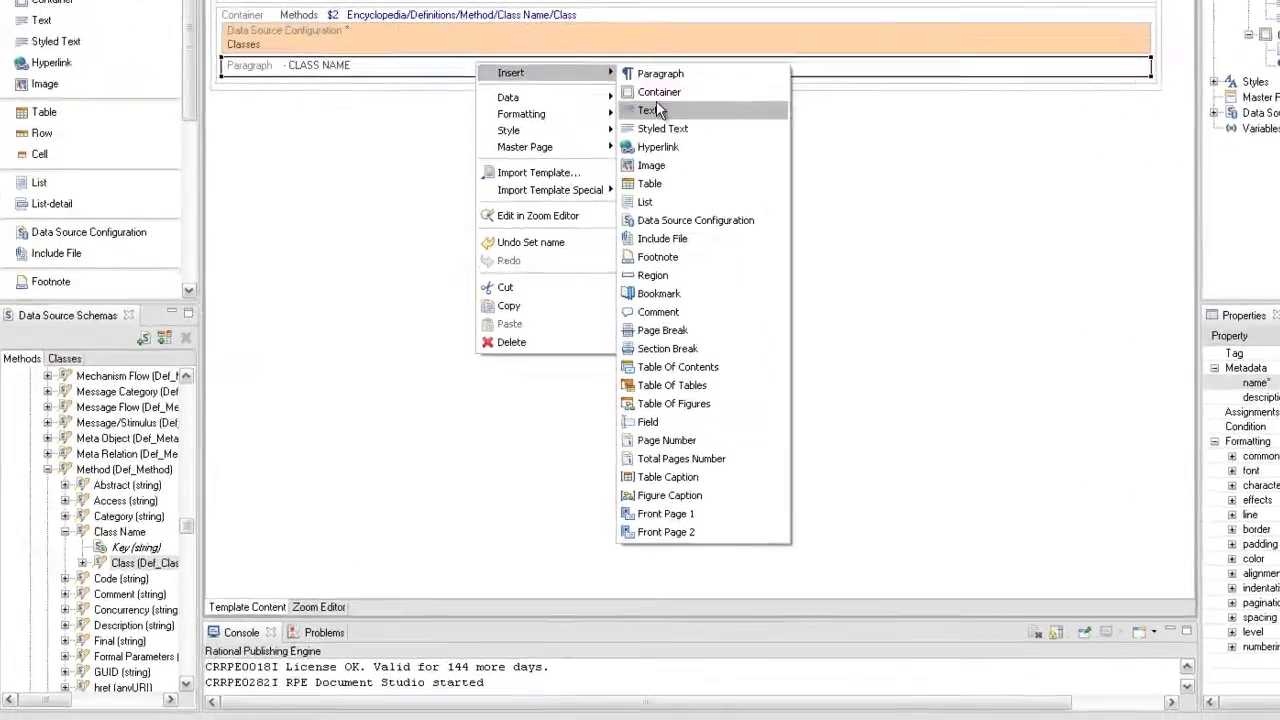
click(543, 223)
double_click(658, 93)
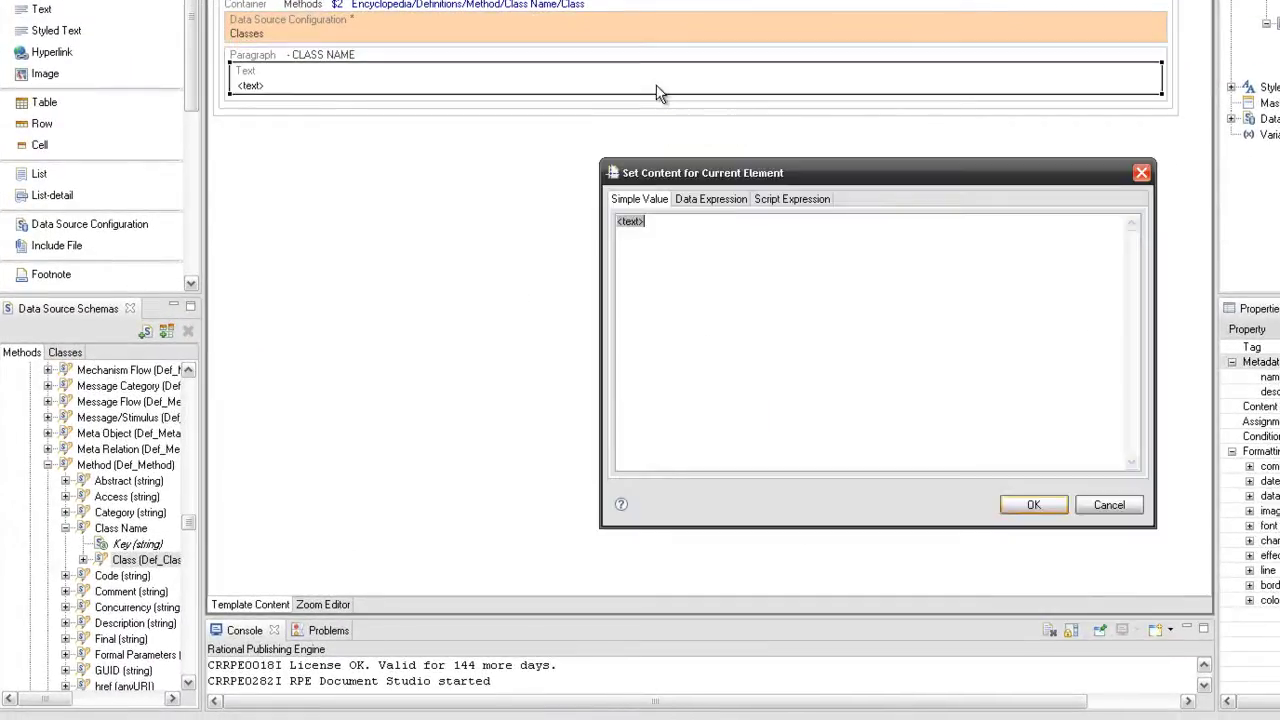
text(Class Name:)
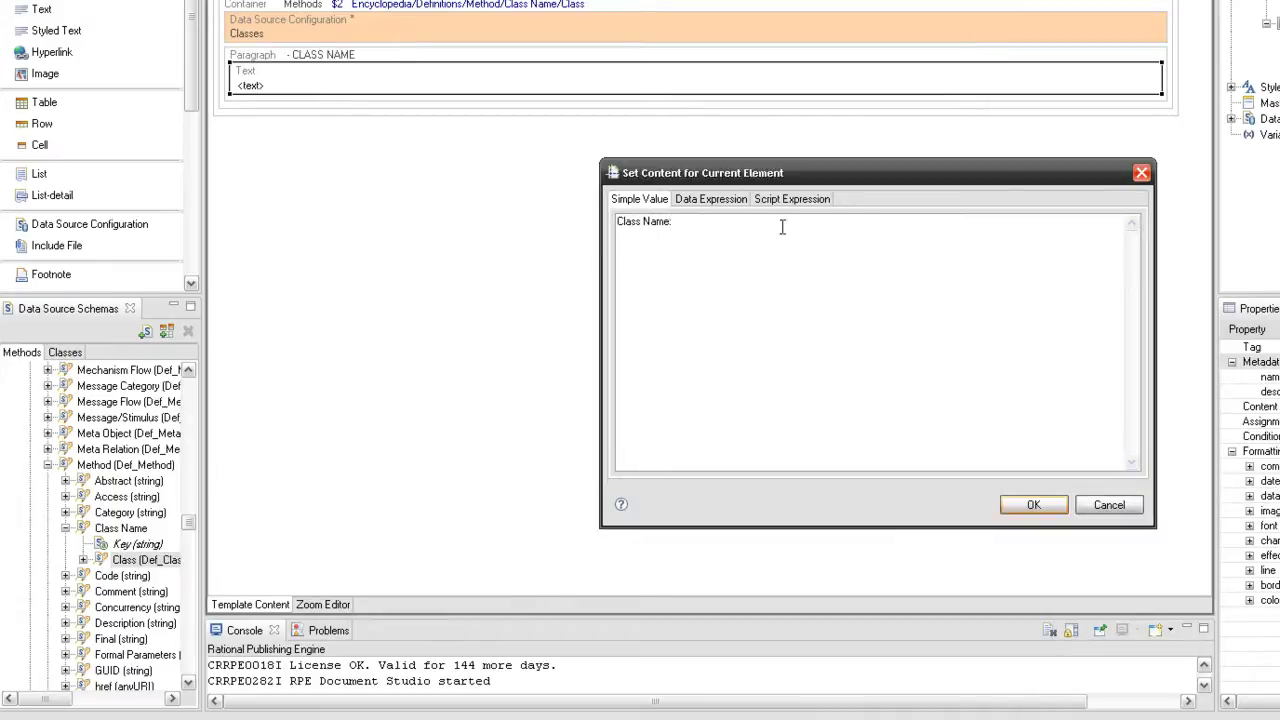
click(1030, 508)
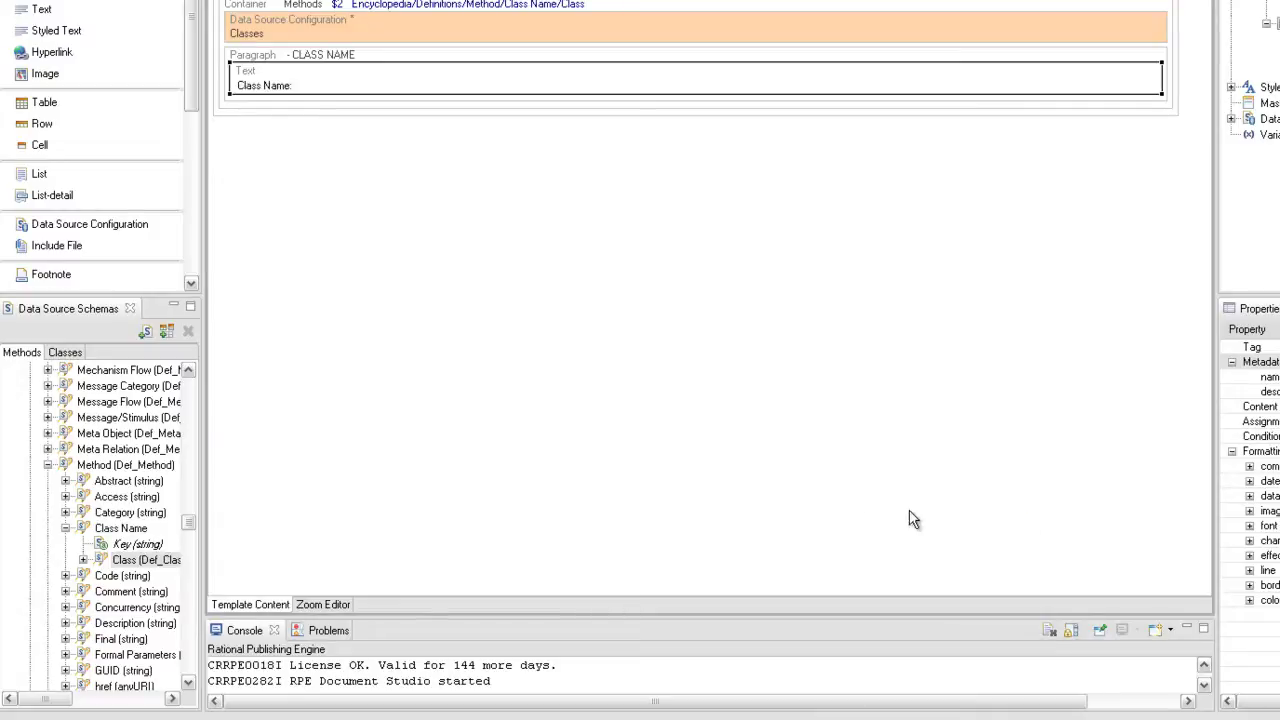
click(138, 560)
click(84, 559)
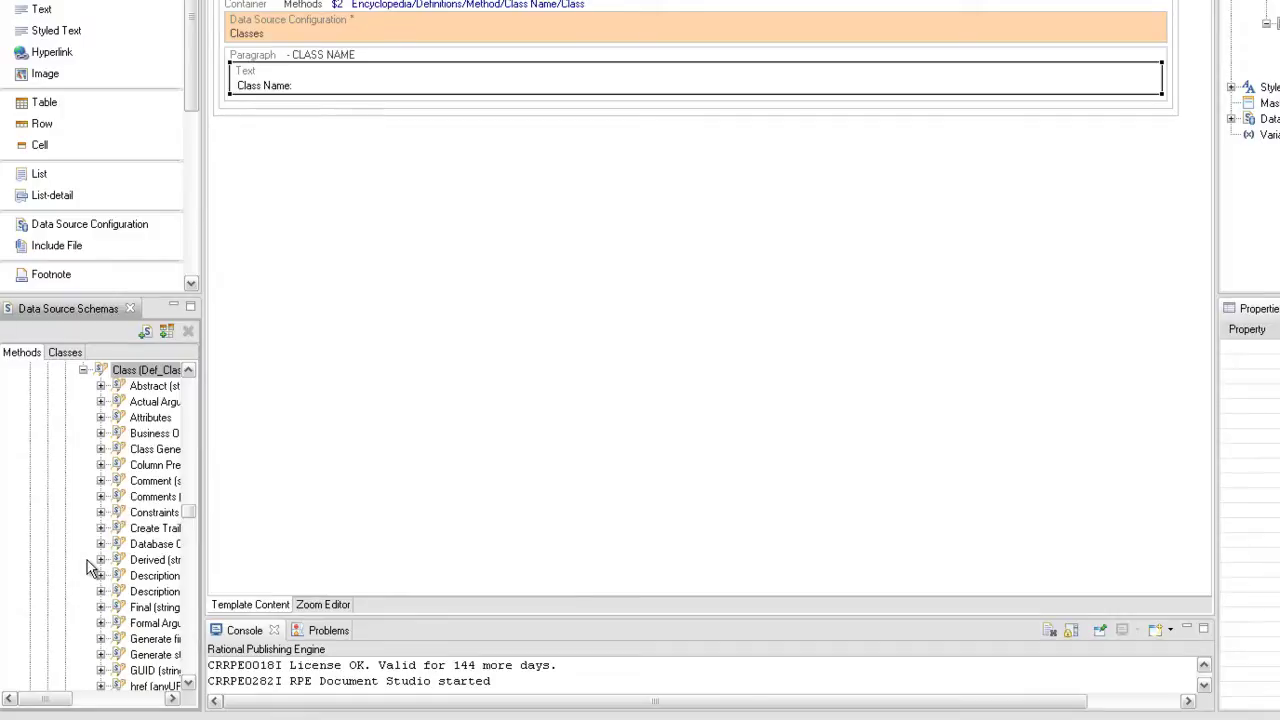
Step: Place the class Name (string) field into the CLASS NAME paragraph as a value
scroll(87, 560, down, 6)
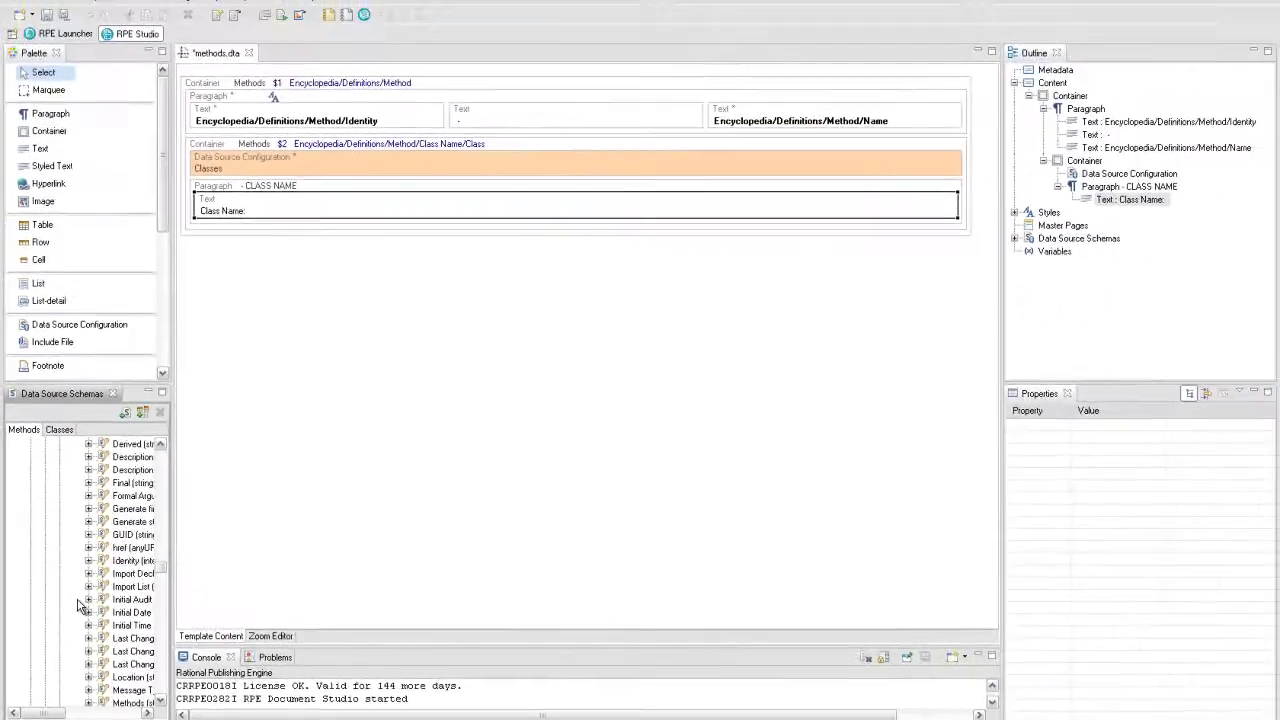
scroll(80, 605, down, 2)
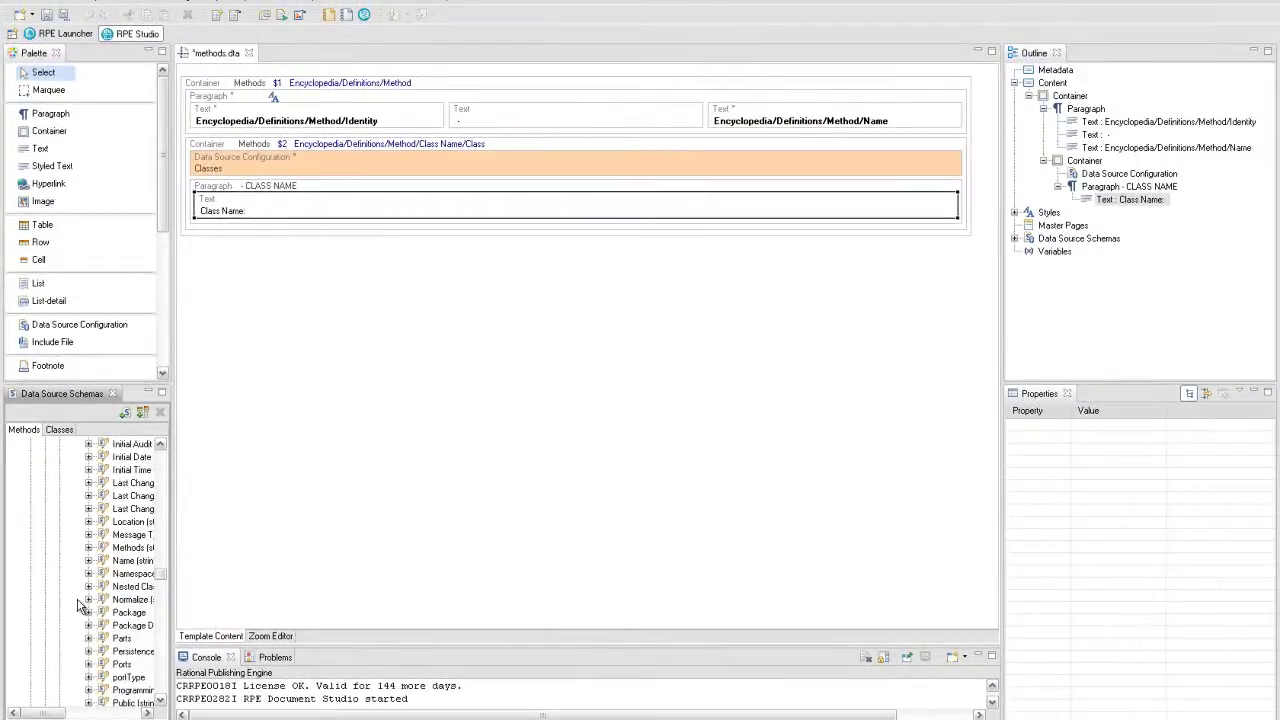
drag(62, 713, 88, 713)
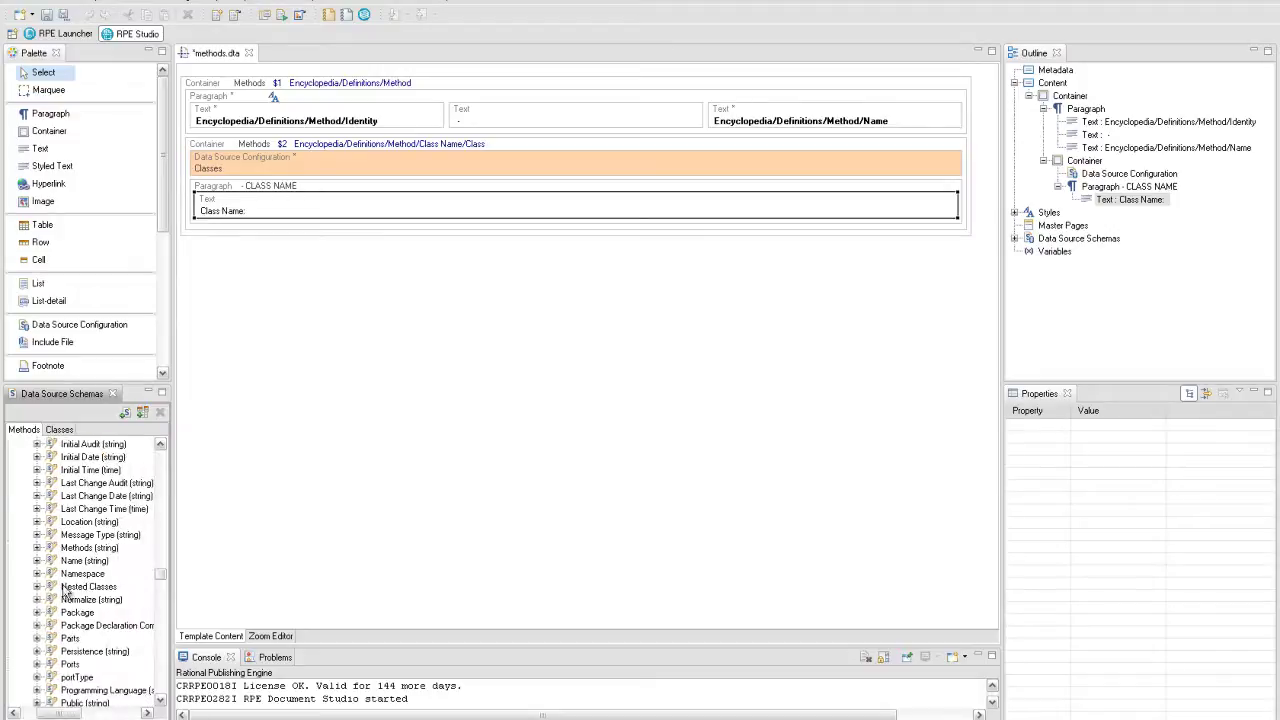
drag(72, 561, 865, 206)
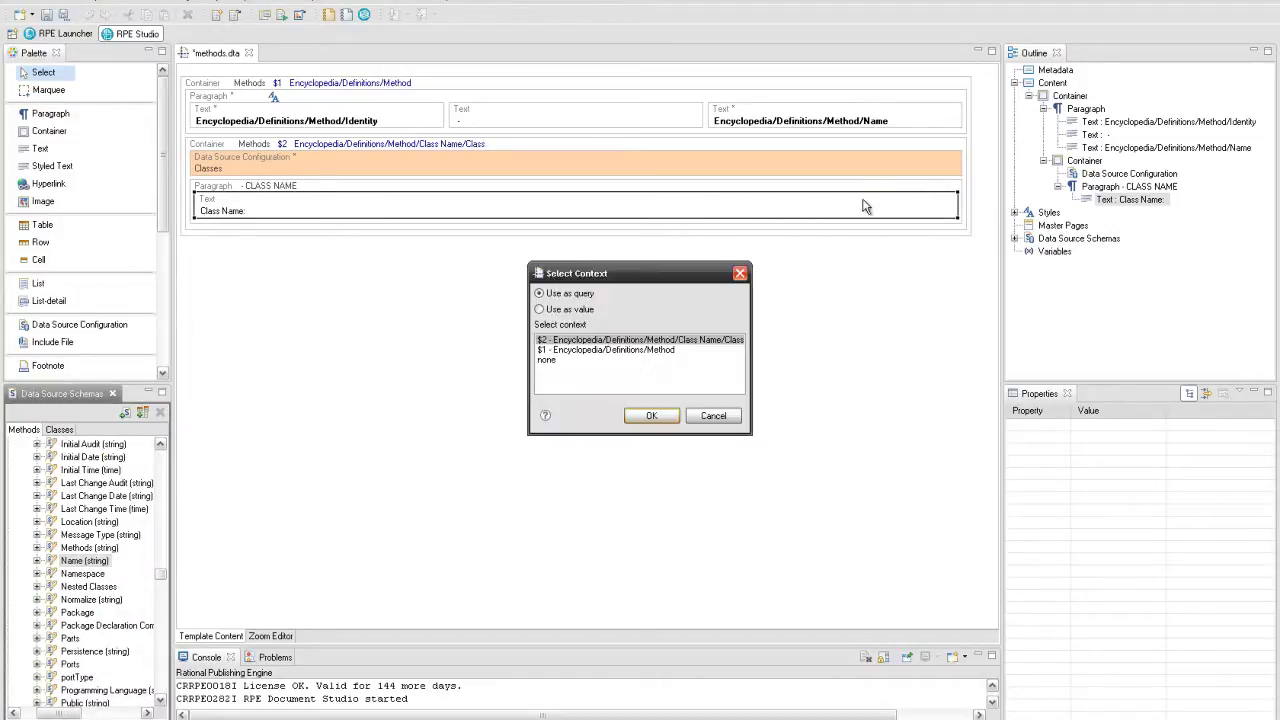
click(565, 309)
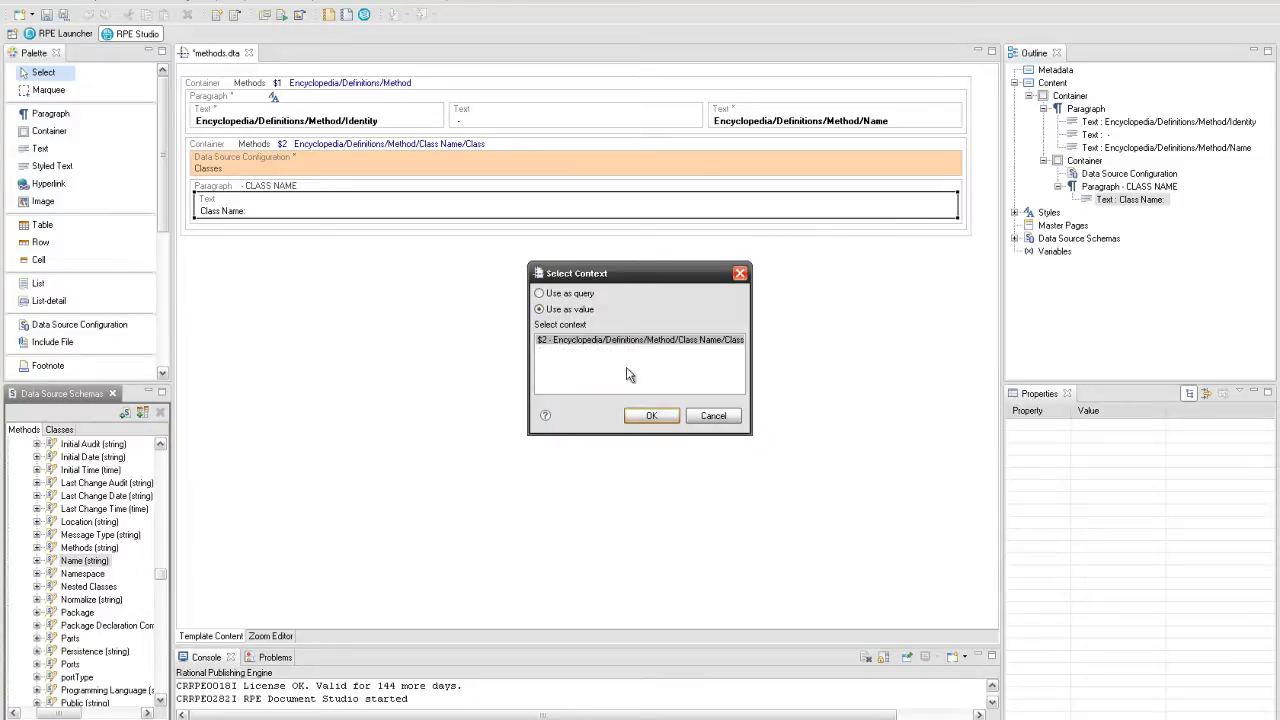
click(648, 416)
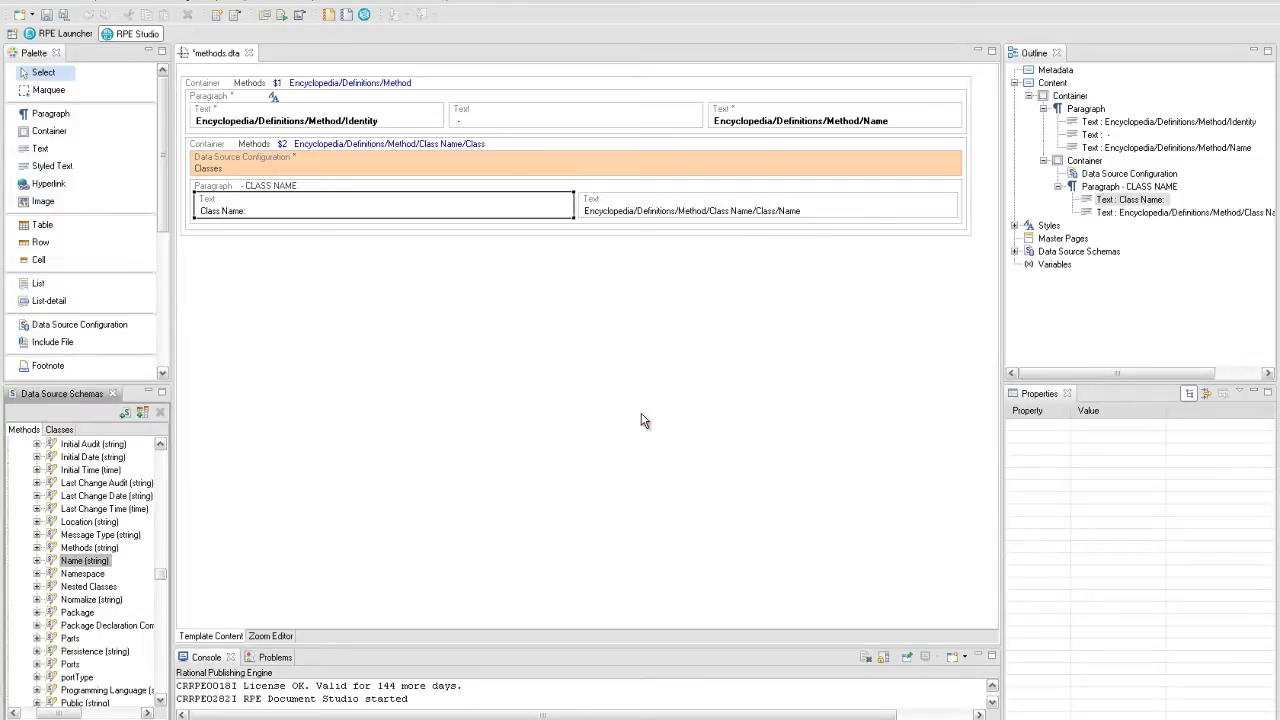
Step: Make the 'Class Name:' label bold through Formatting > Bold
click(421, 206)
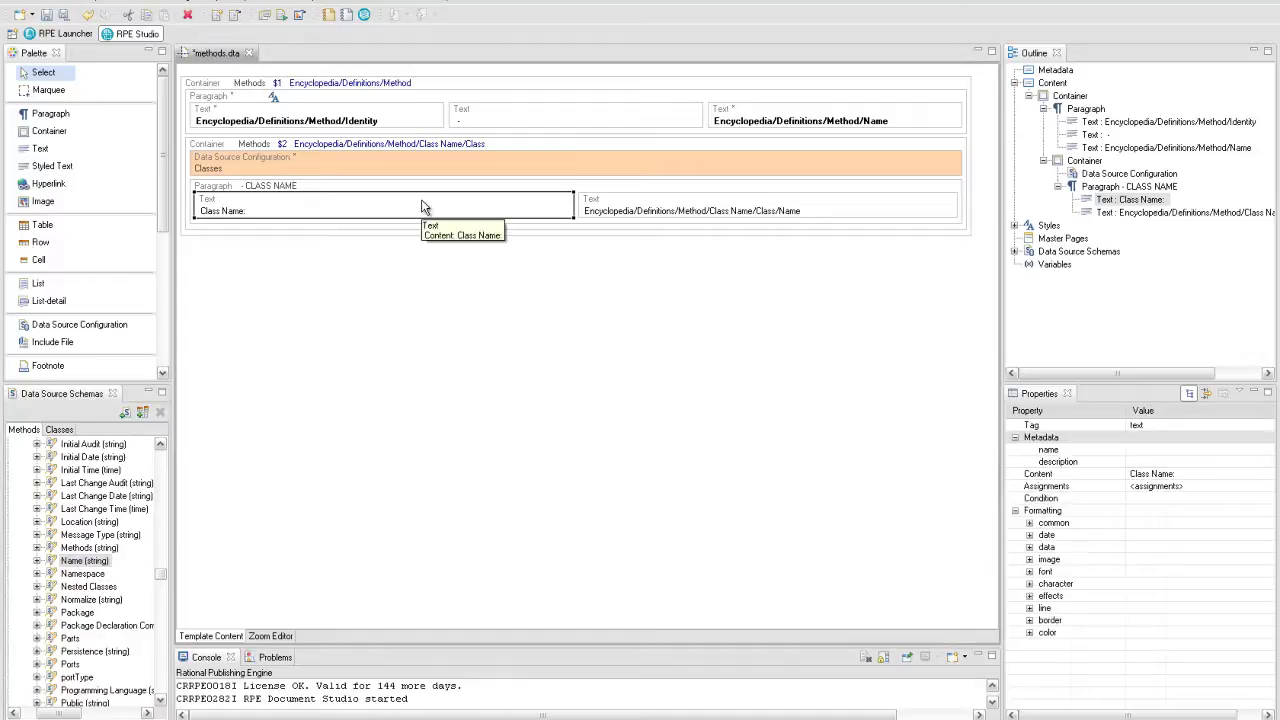
right_click(421, 206)
mouse_move(460, 222)
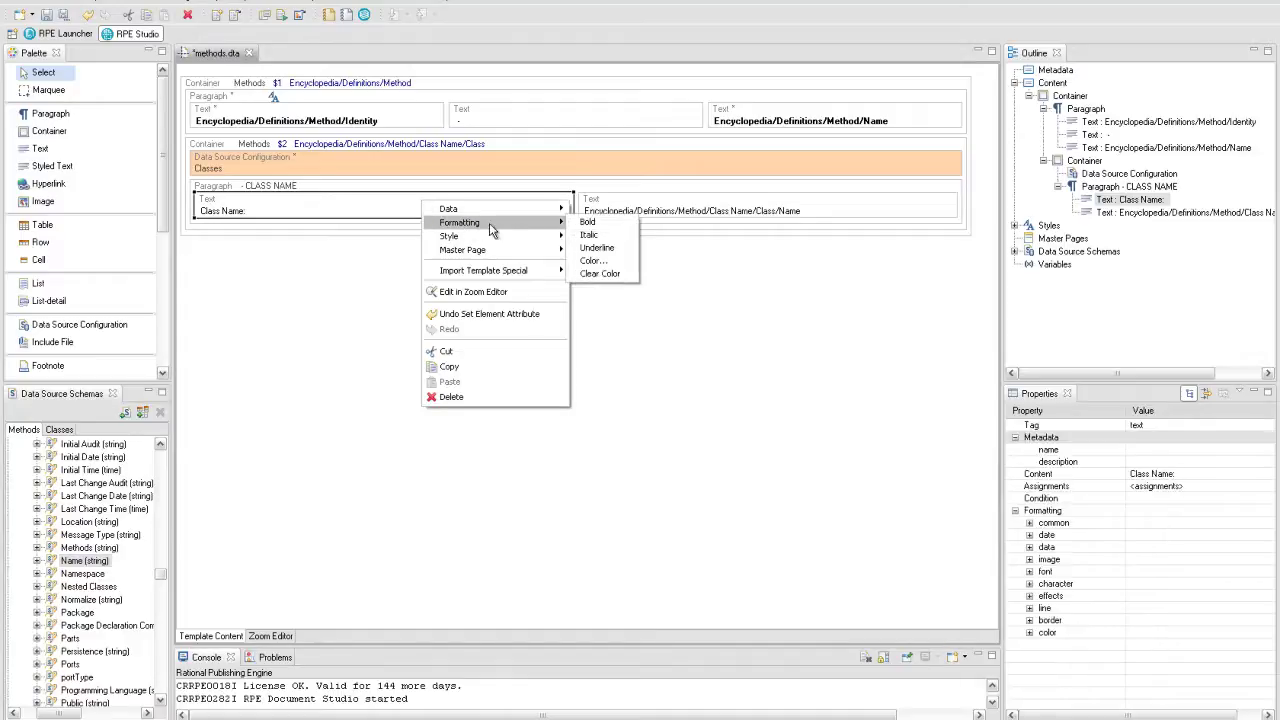
click(582, 222)
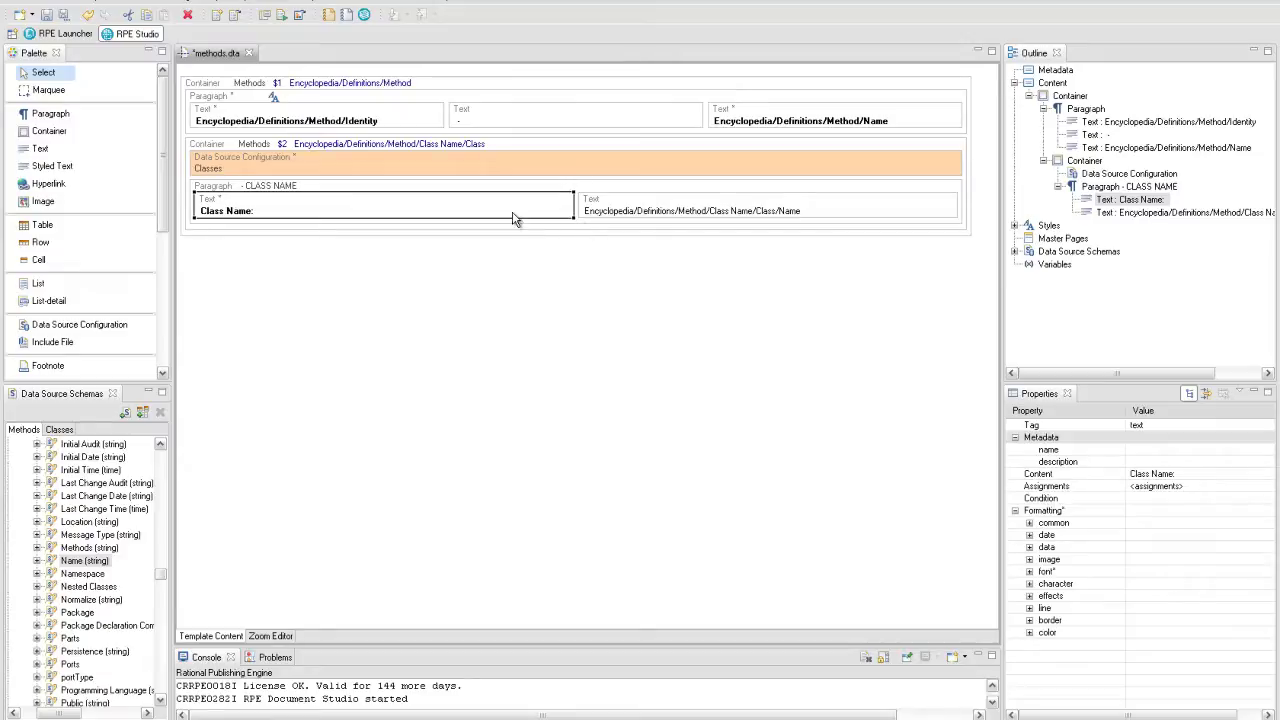
click(203, 233)
right_click(203, 233)
Step: Insert a second paragraph in the Class container, named ATTRIBUTES
mouse_move(316, 237)
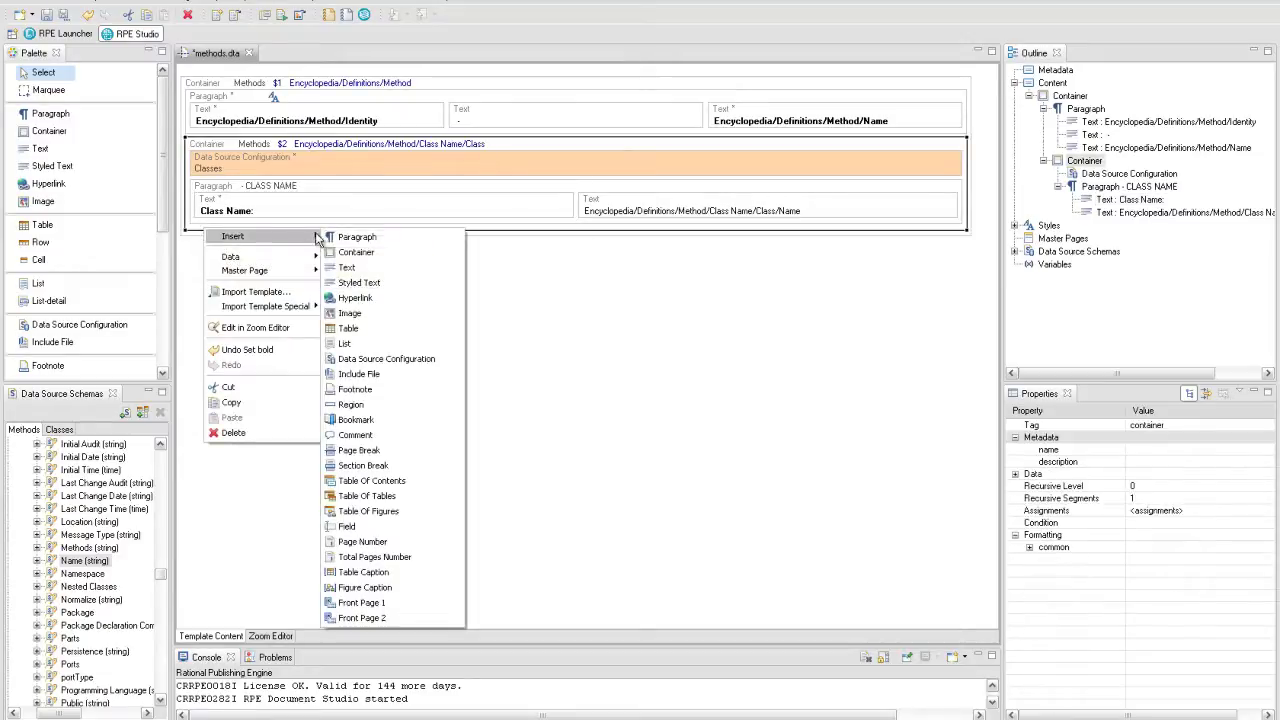
click(356, 237)
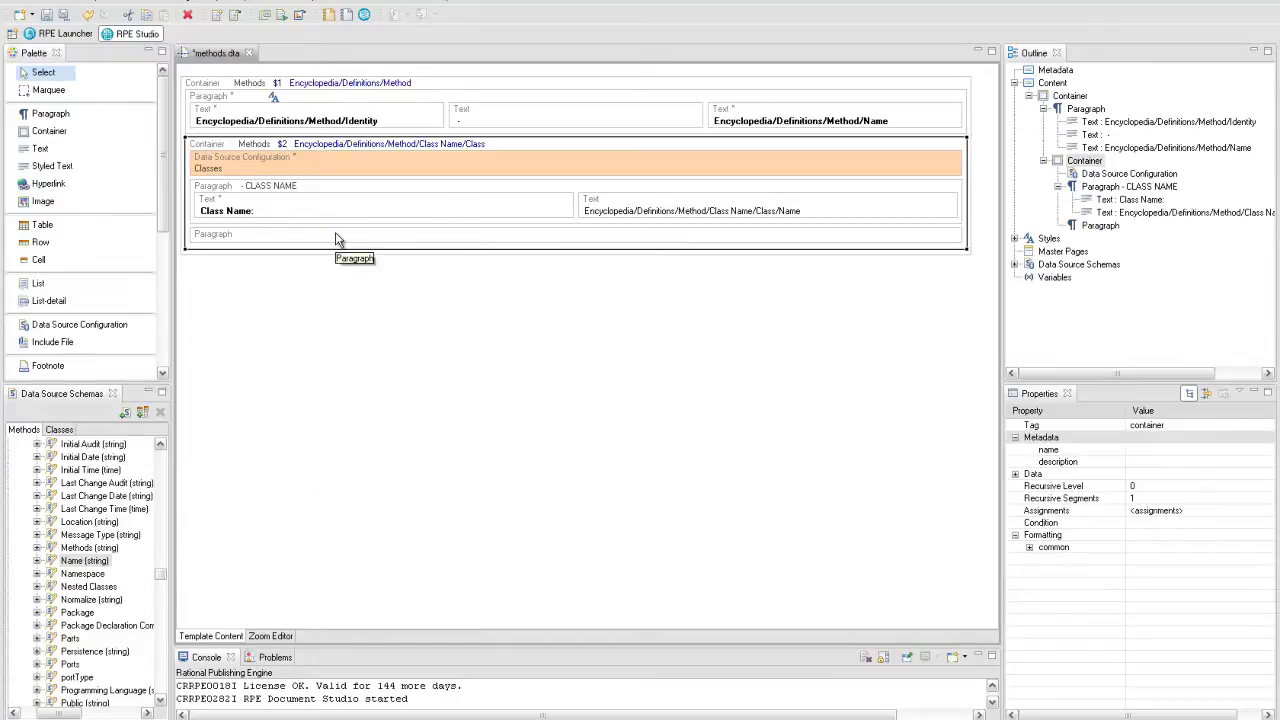
click(336, 238)
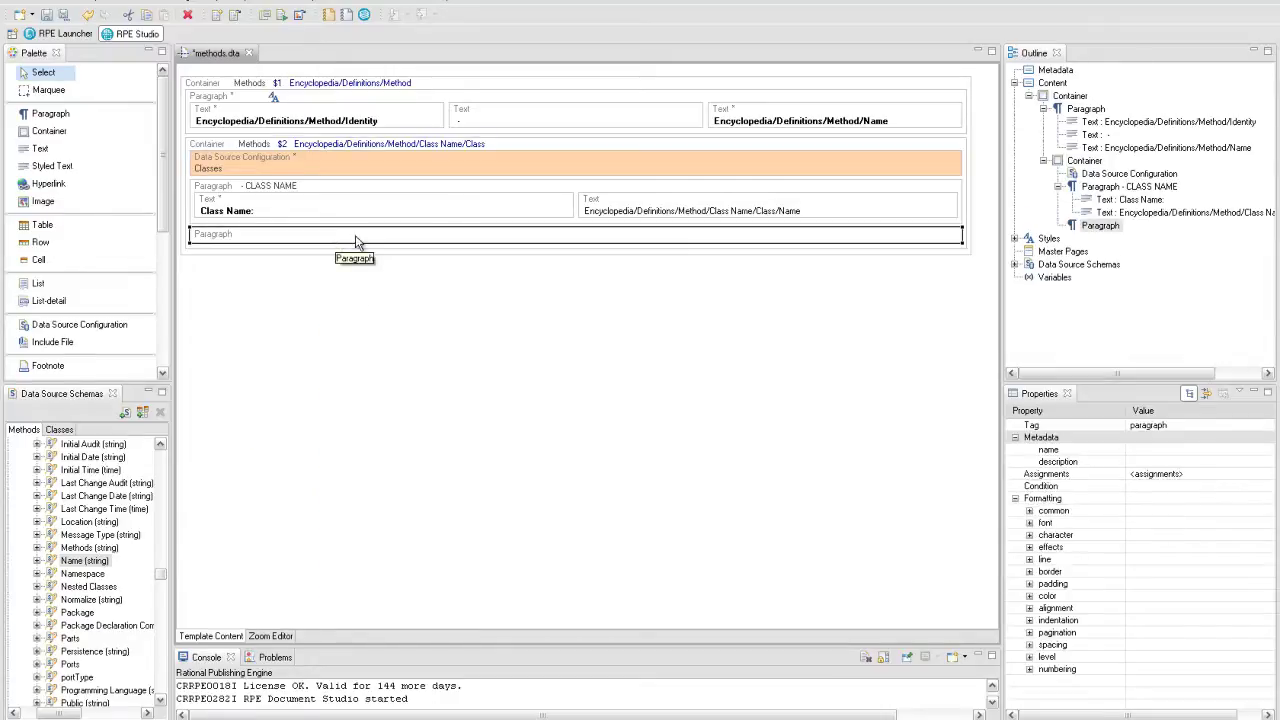
click(1138, 449)
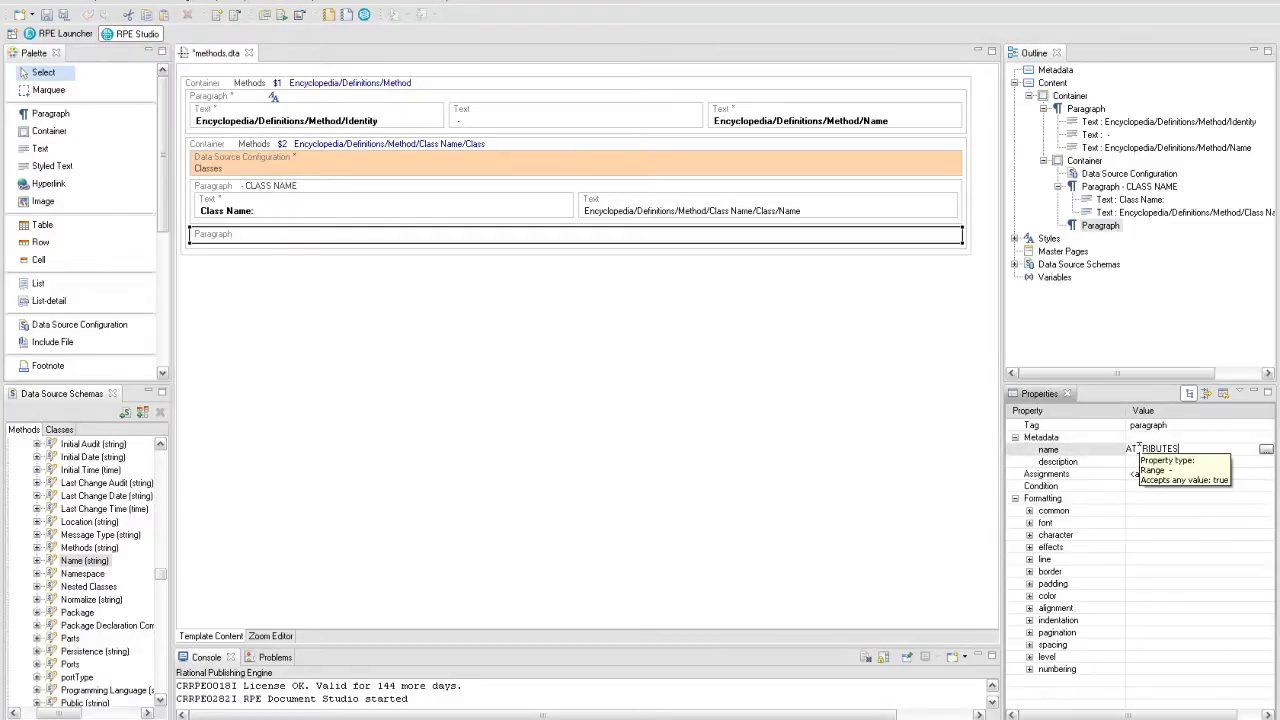
key(Return)
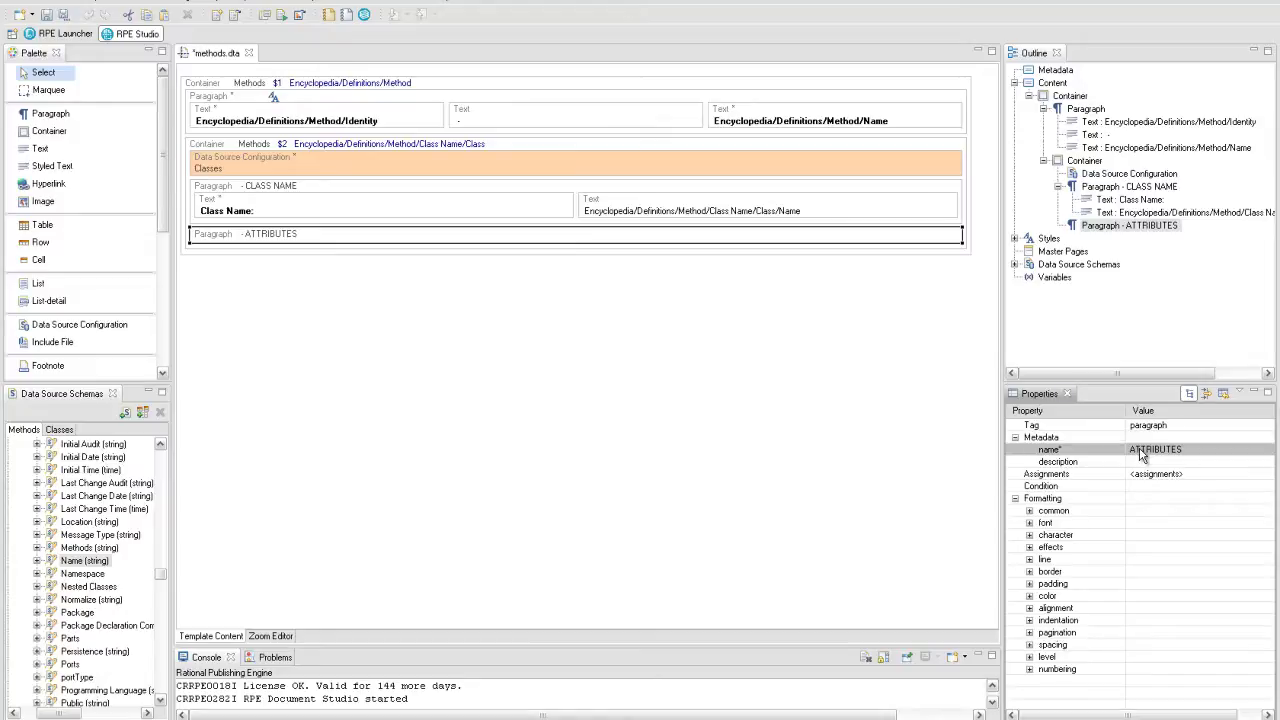
Step: Add a Text element reading 'Class Attributes:' to the ATTRIBUTES paragraph
click(356, 240)
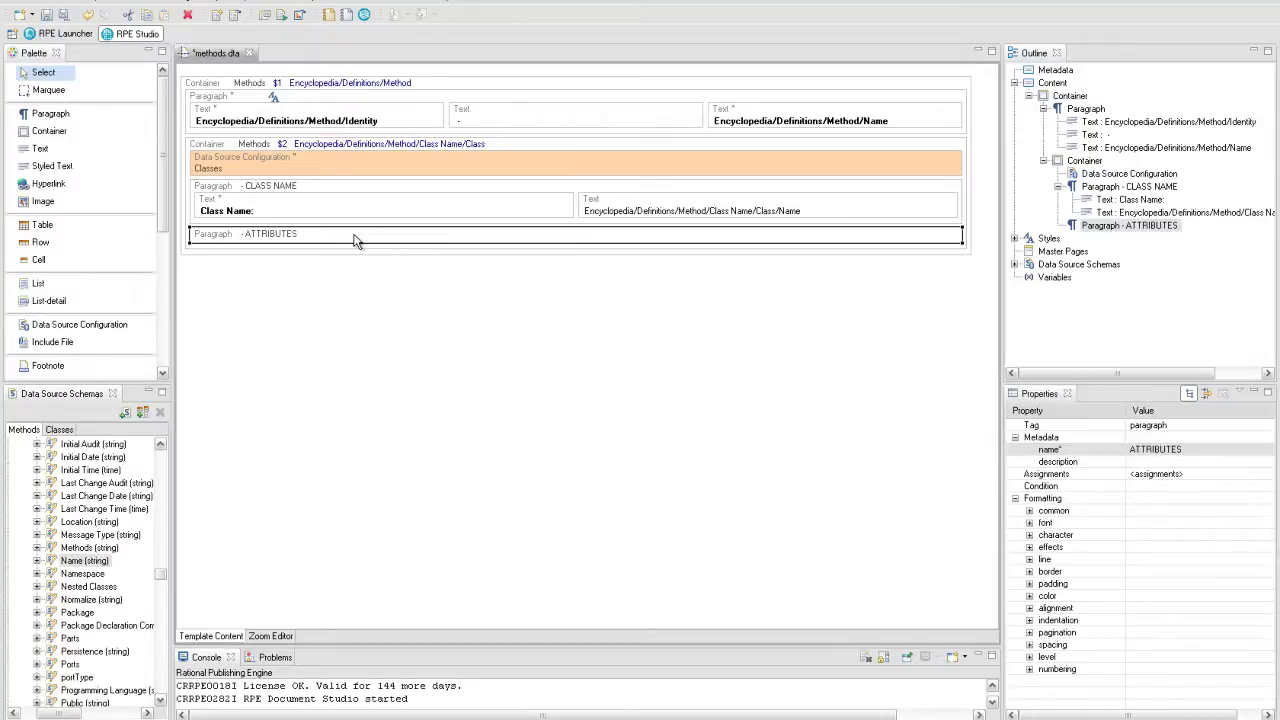
right_click(356, 240)
mouse_move(443, 237)
click(507, 276)
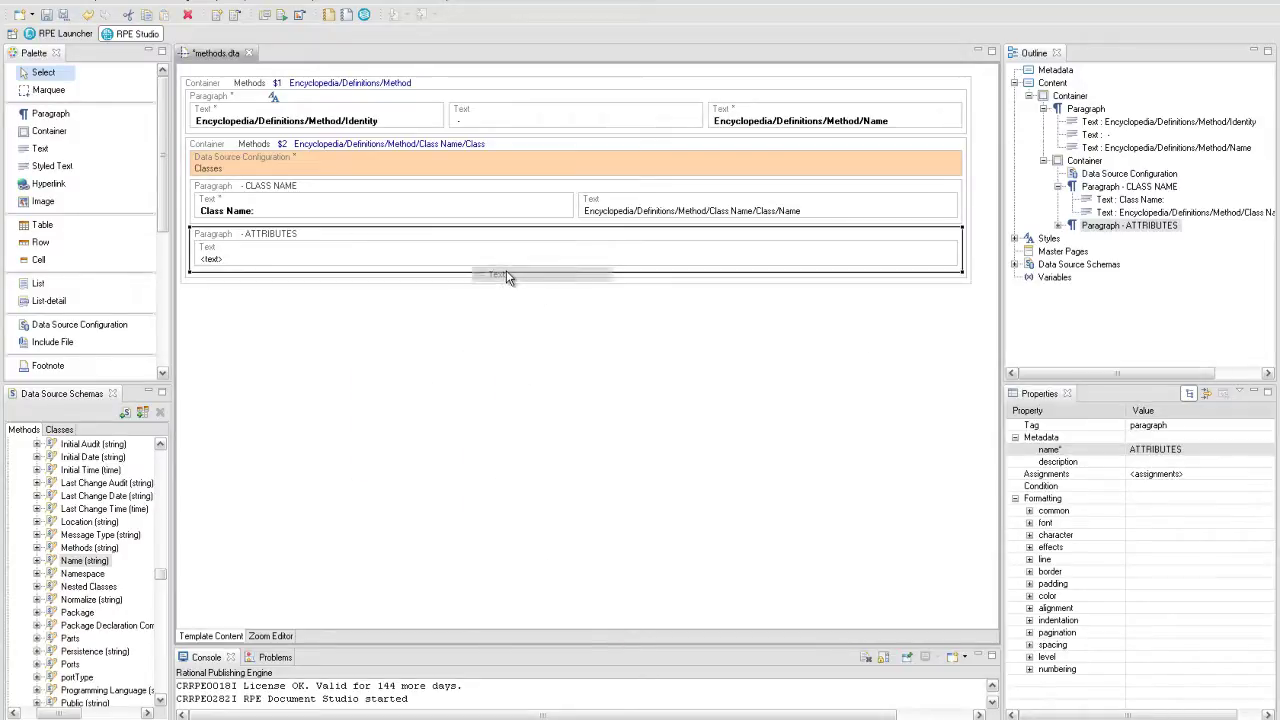
double_click(491, 265)
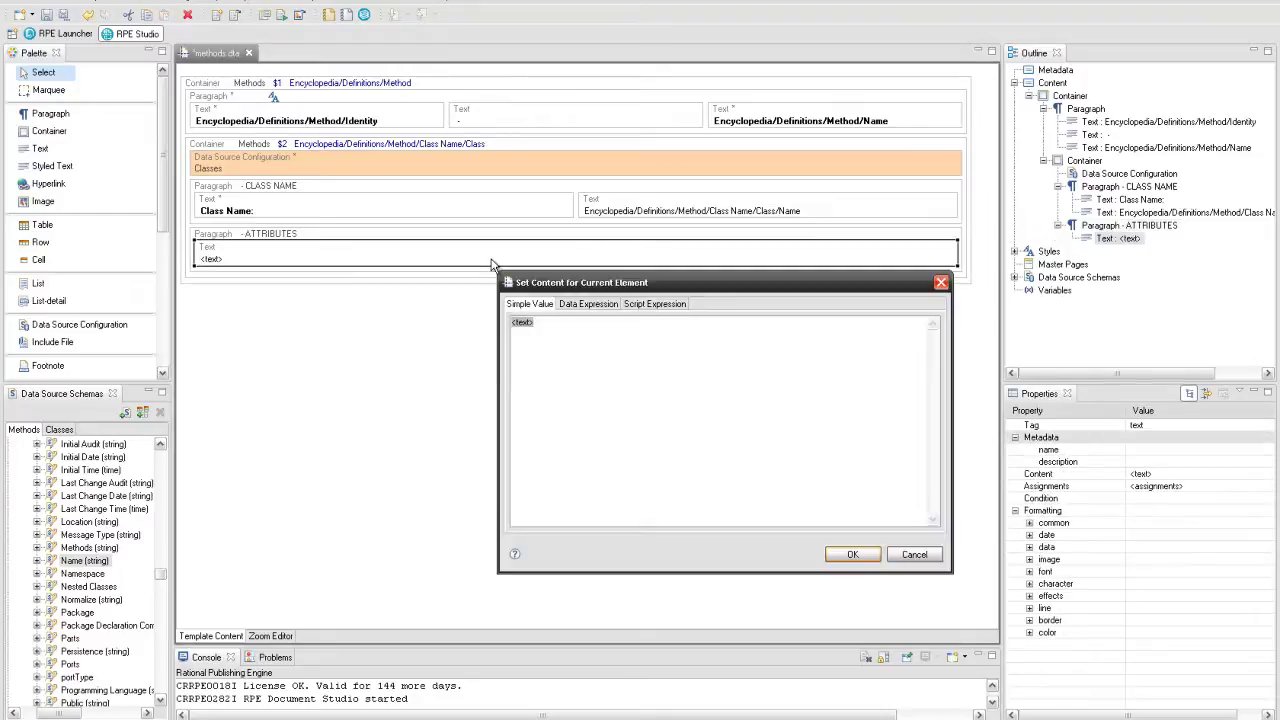
text(Class Attributes:)
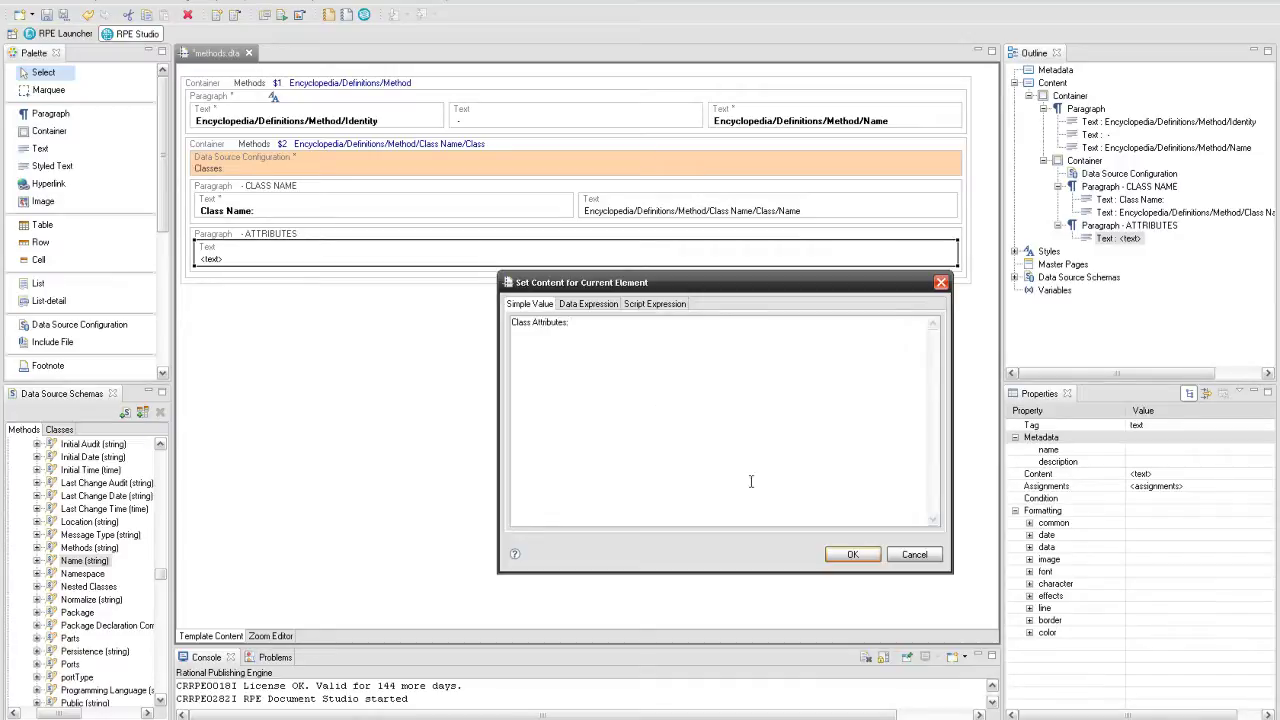
click(847, 555)
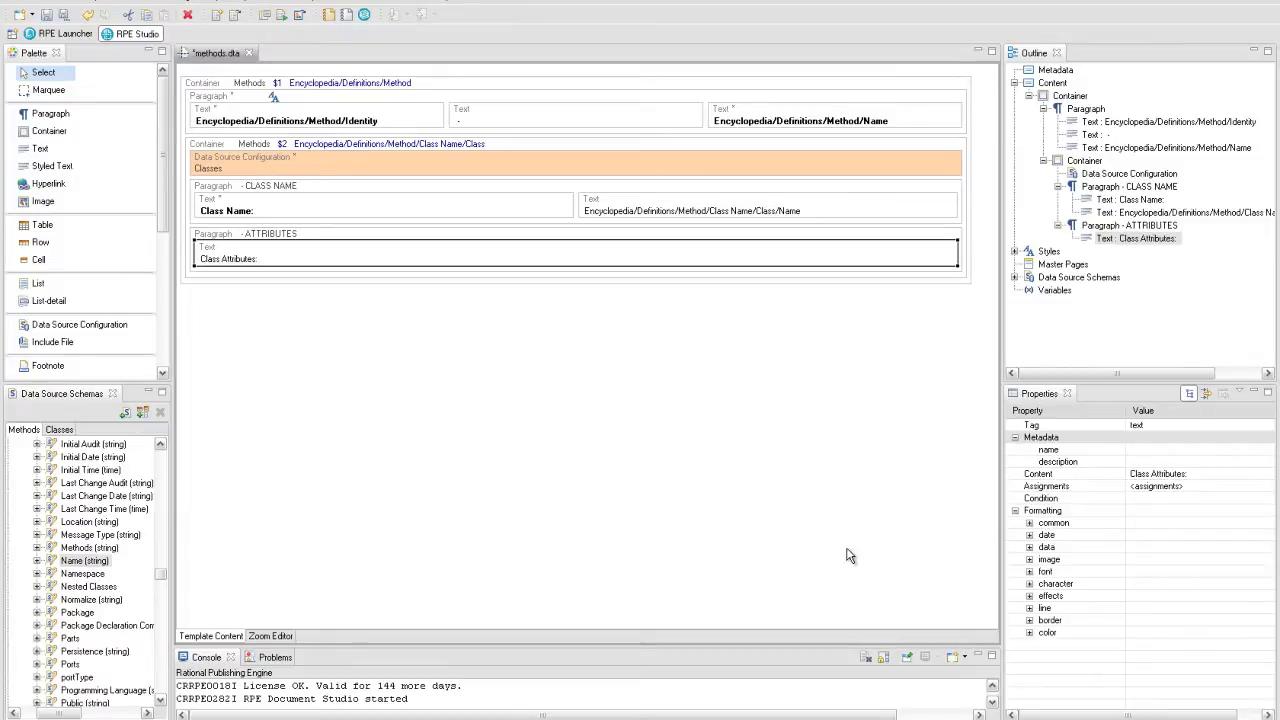
Step: Set the label's font bold property to true
click(1029, 572)
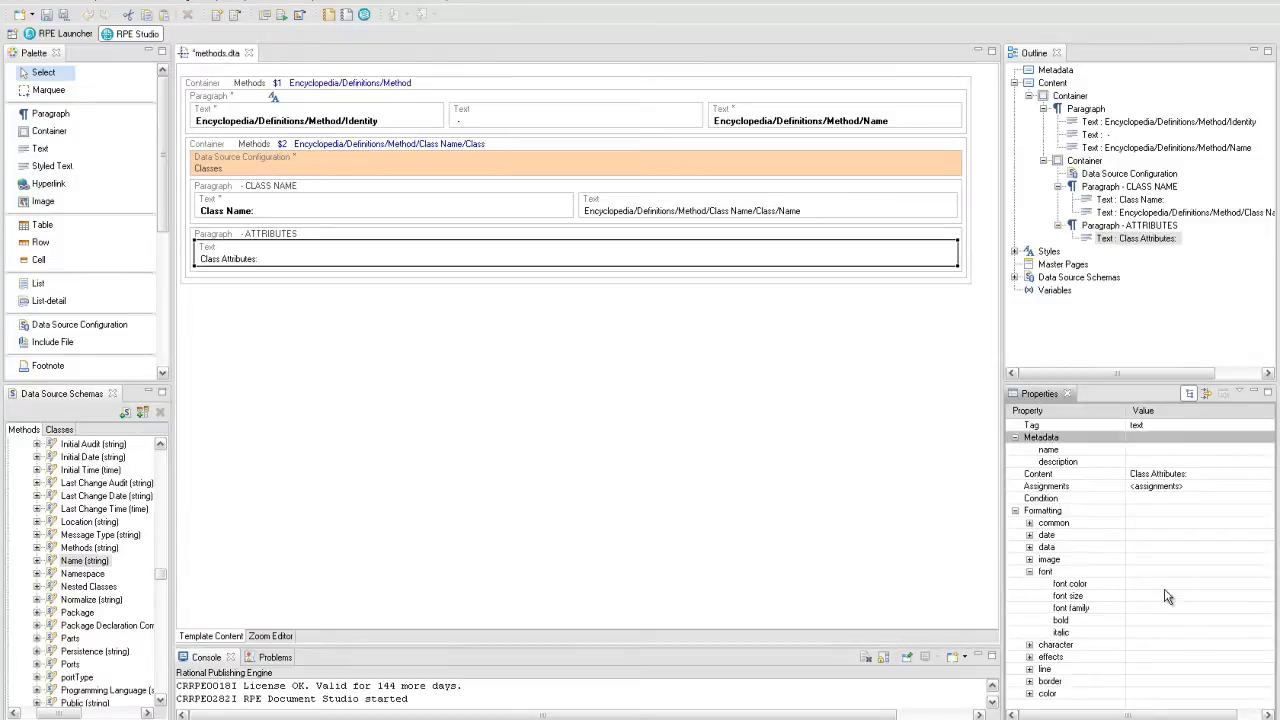
click(1262, 621)
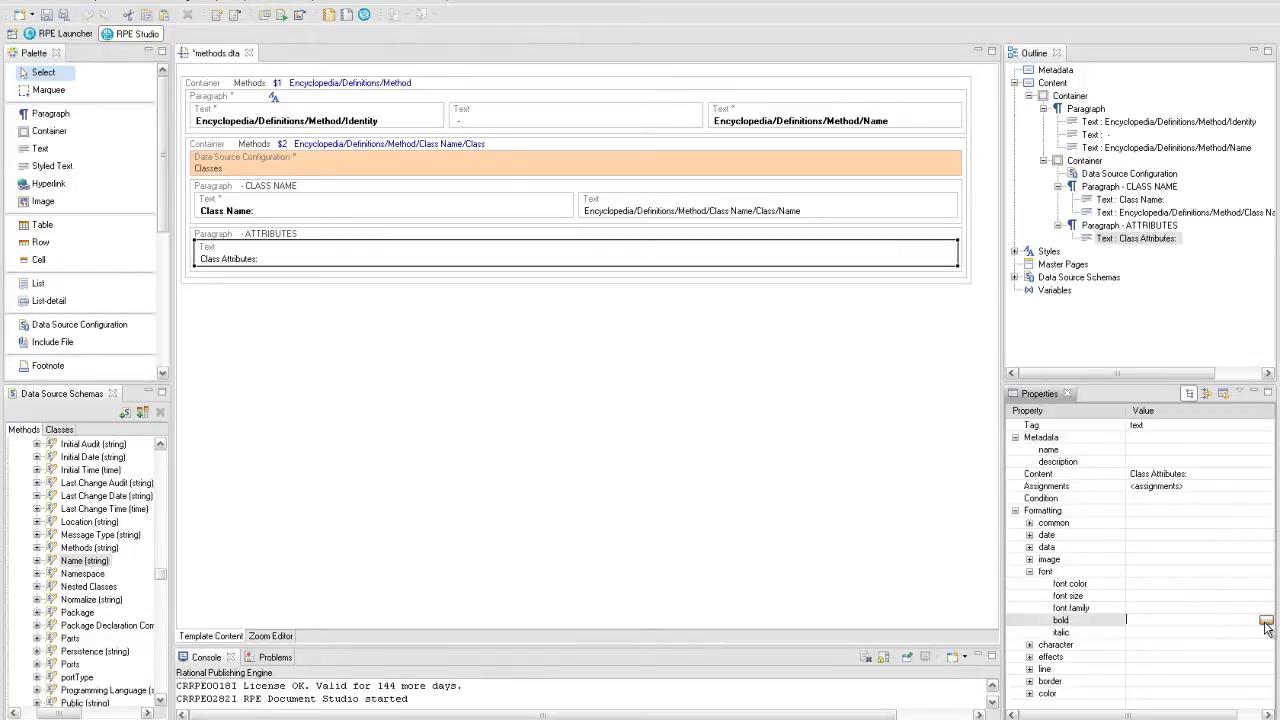
click(1266, 621)
click(852, 555)
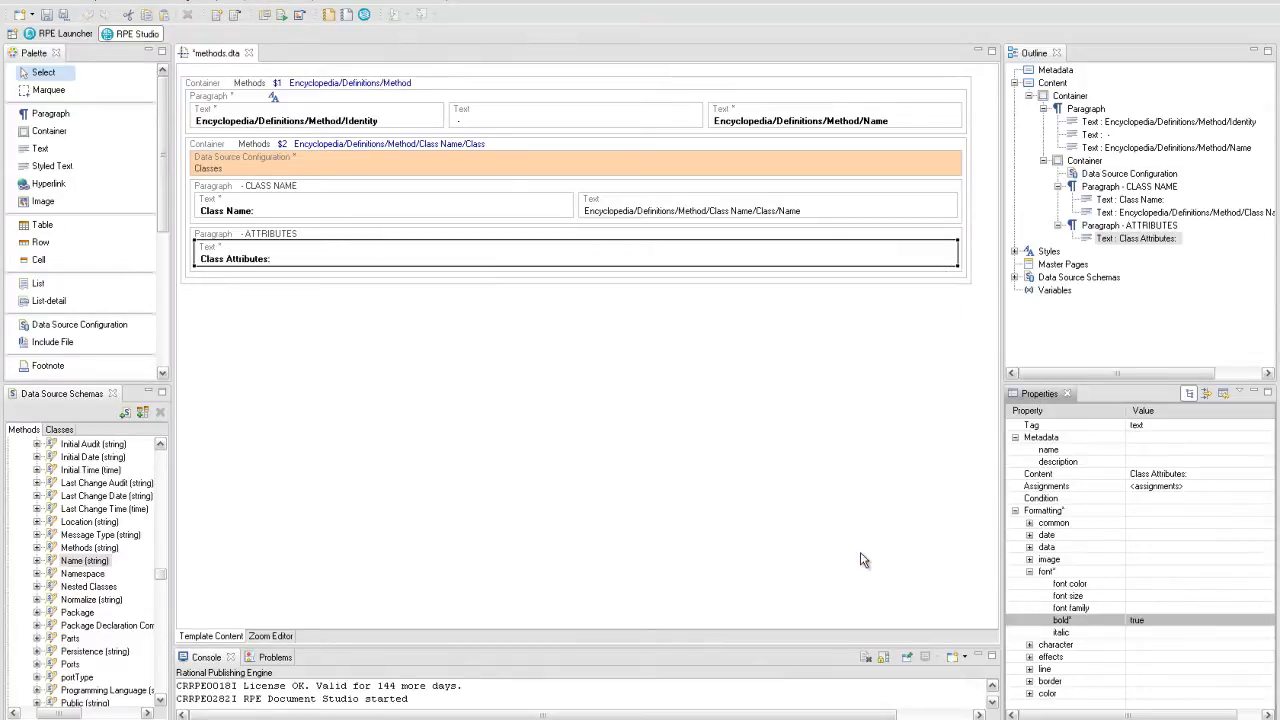
Step: Insert a one-item List into the ATTRIBUTES paragraph
right_click(260, 276)
mouse_move(300, 278)
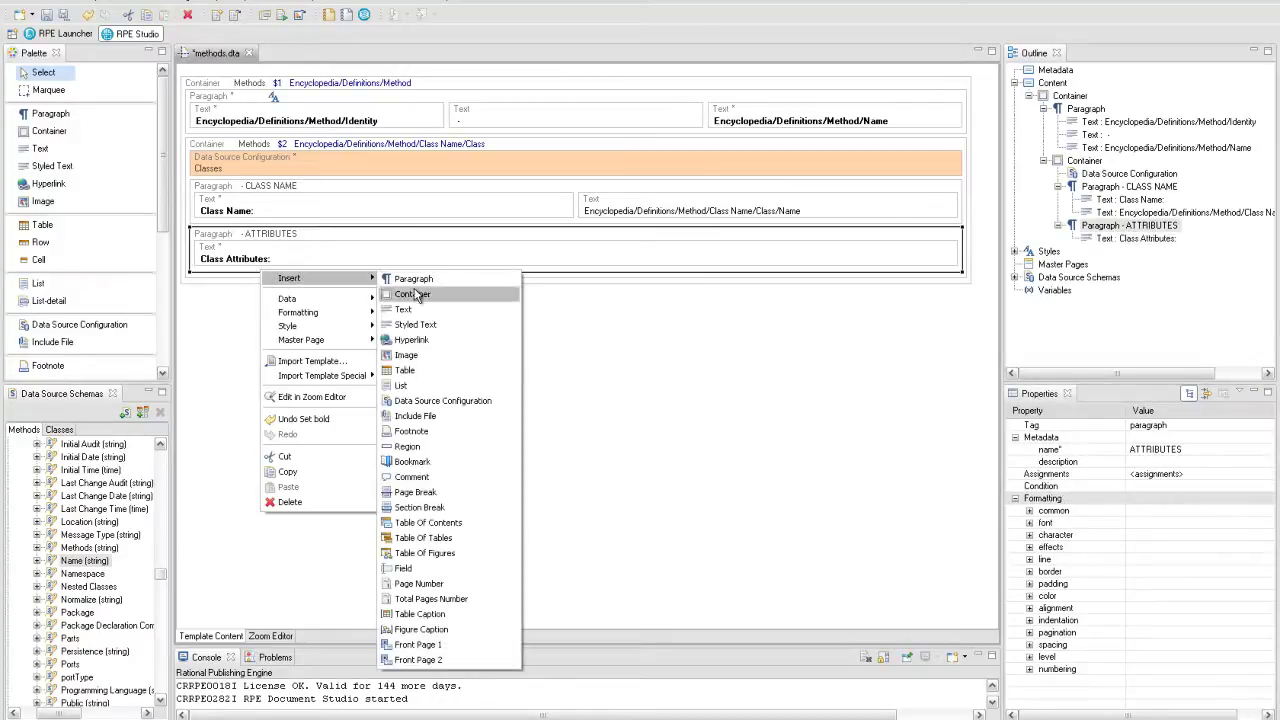
click(416, 386)
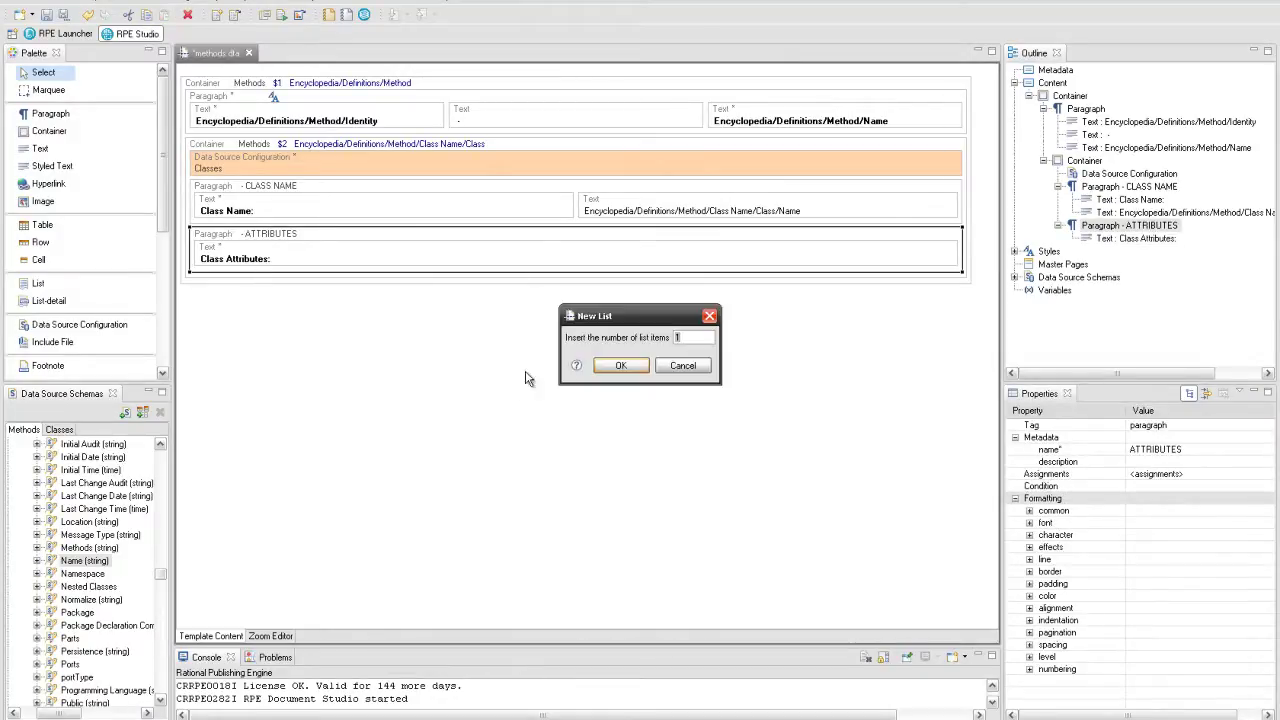
click(616, 368)
Step: Bind the List-detail to Class > Attributes > Class Attribute from the Classes schema
click(65, 433)
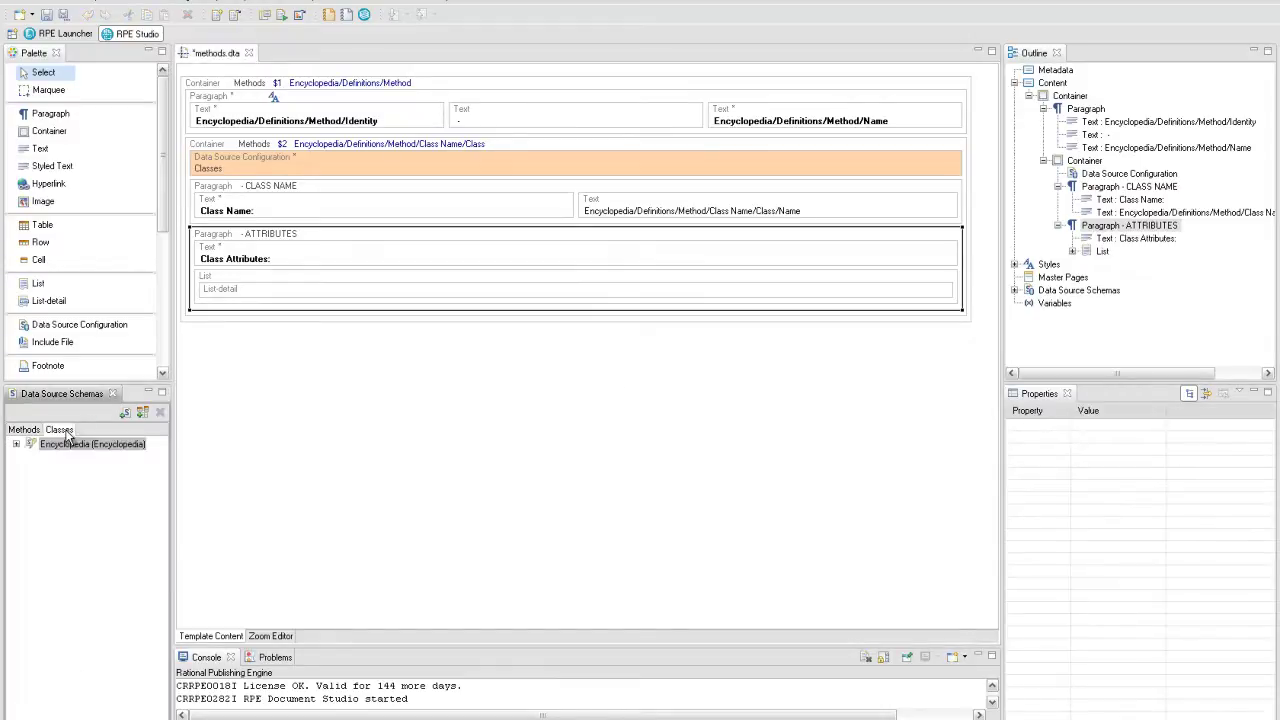
click(16, 444)
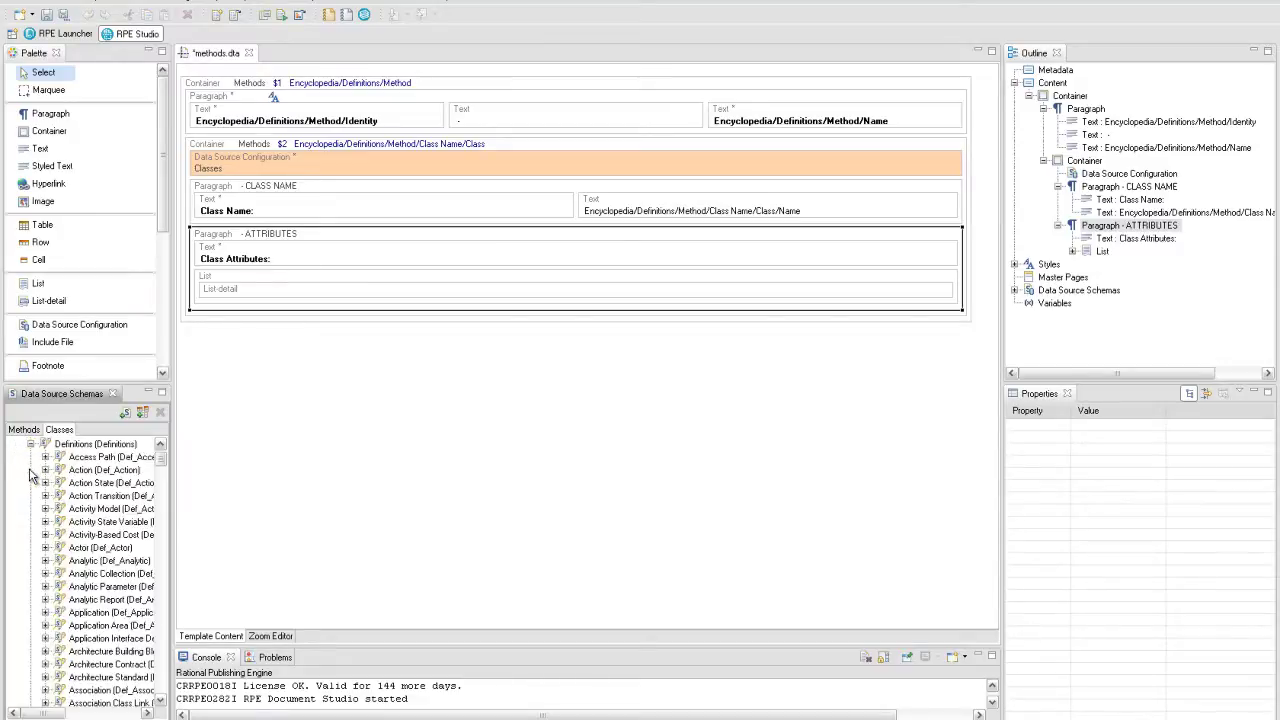
drag(162, 463, 165, 498)
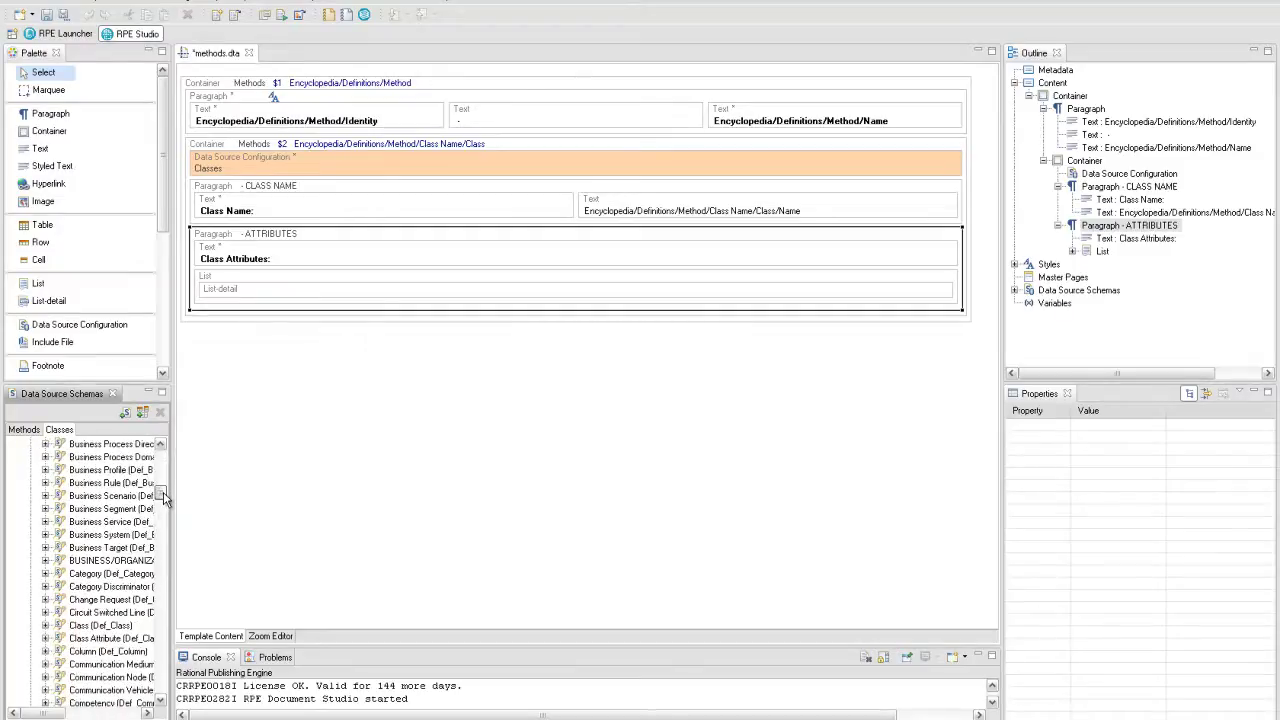
click(45, 625)
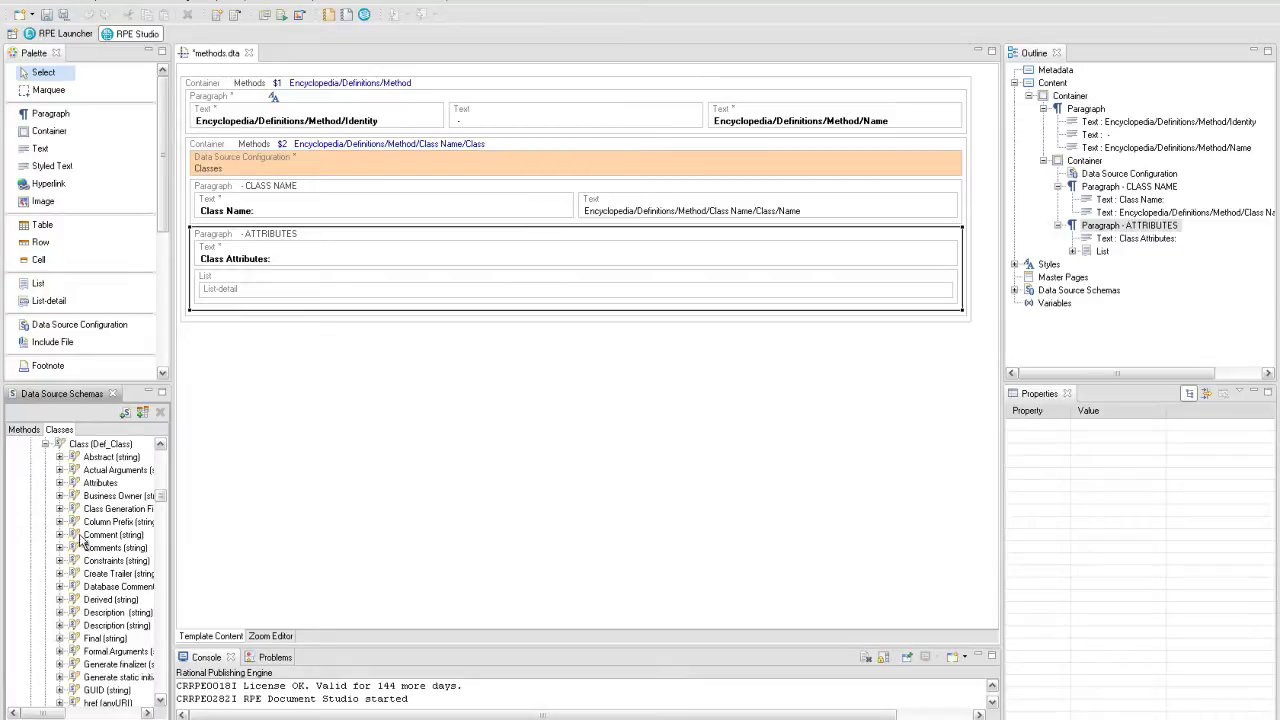
click(60, 483)
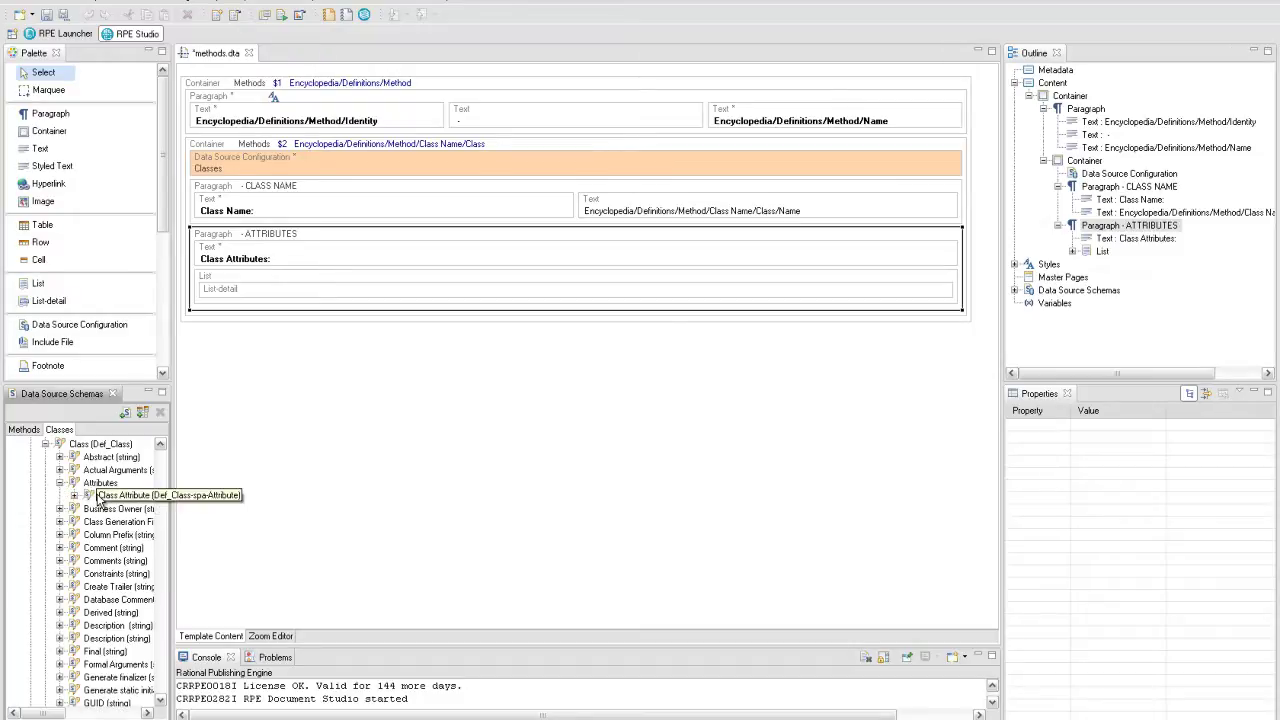
drag(98, 499, 261, 289)
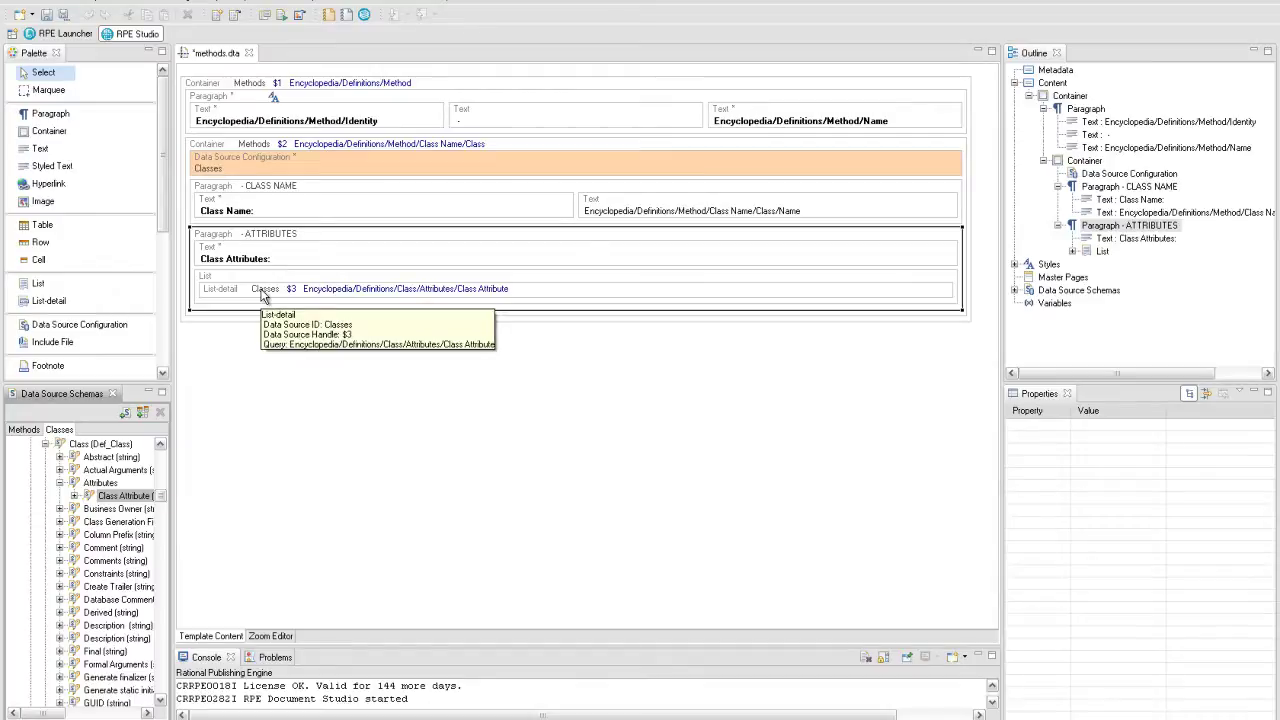
click(263, 292)
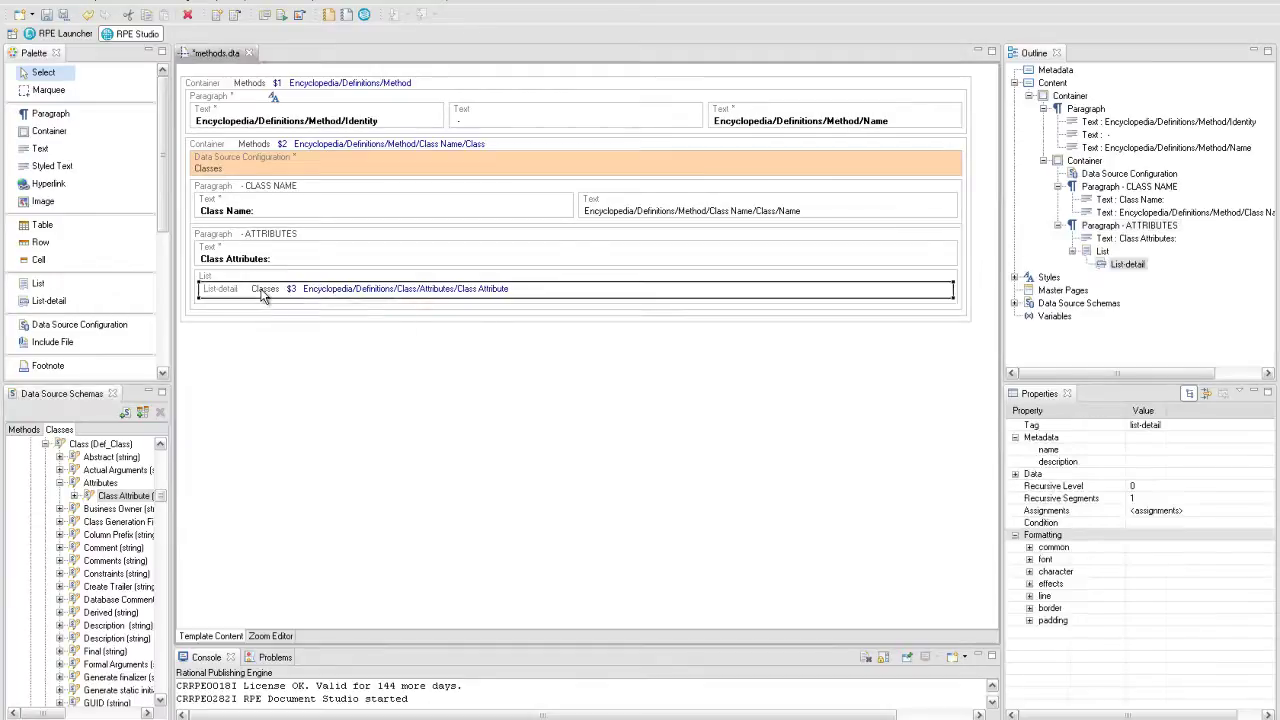
Step: Add a Text element inside the List-detail and name it NAME AS TEXT
right_click(262, 290)
mouse_move(289, 300)
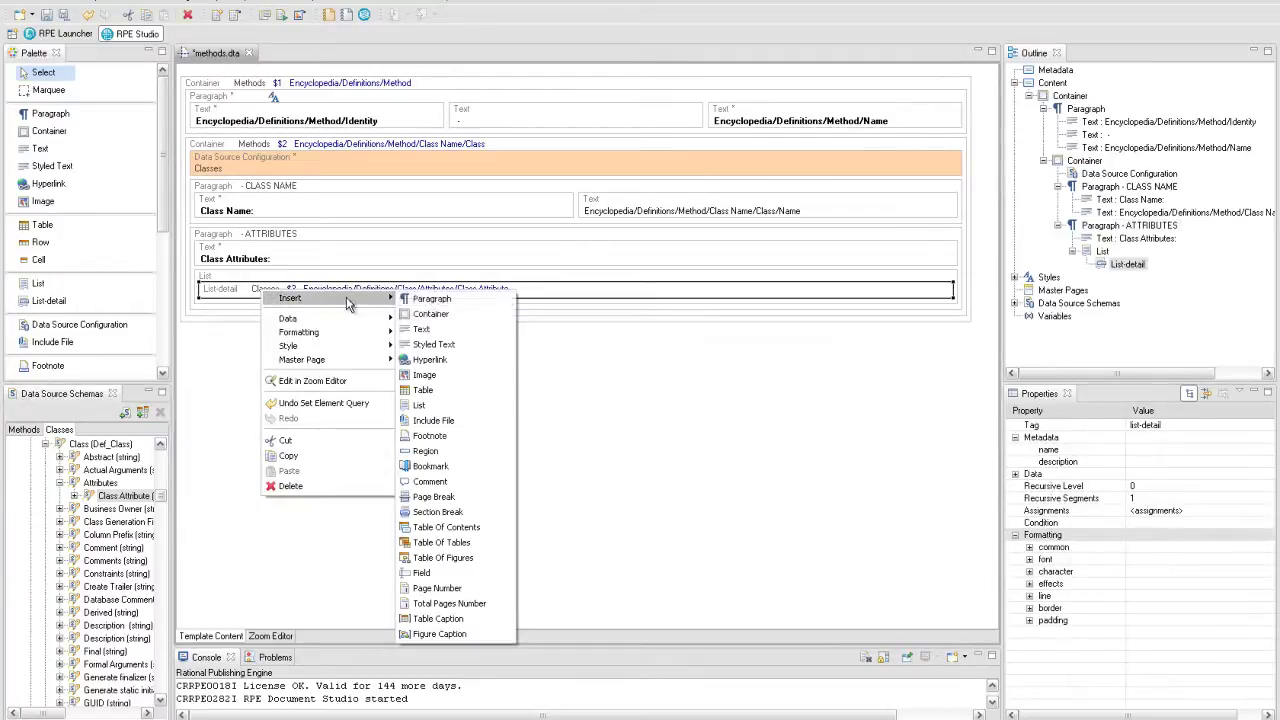
click(422, 329)
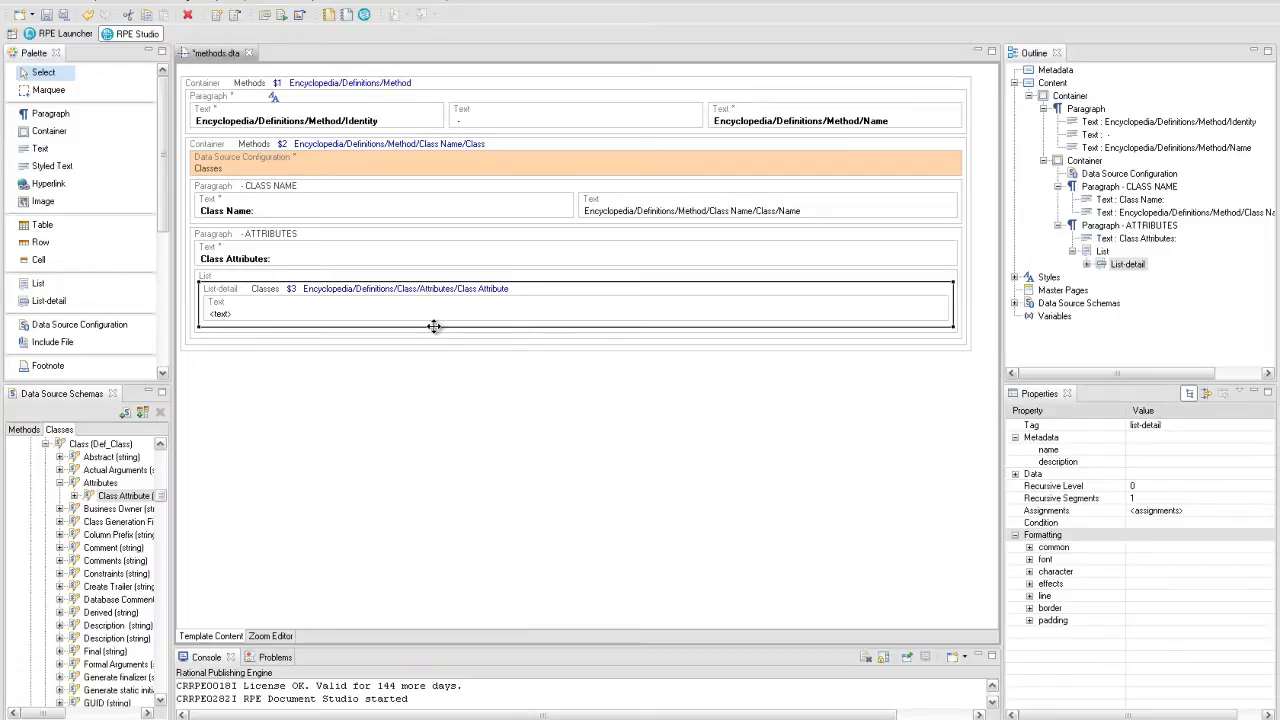
click(435, 318)
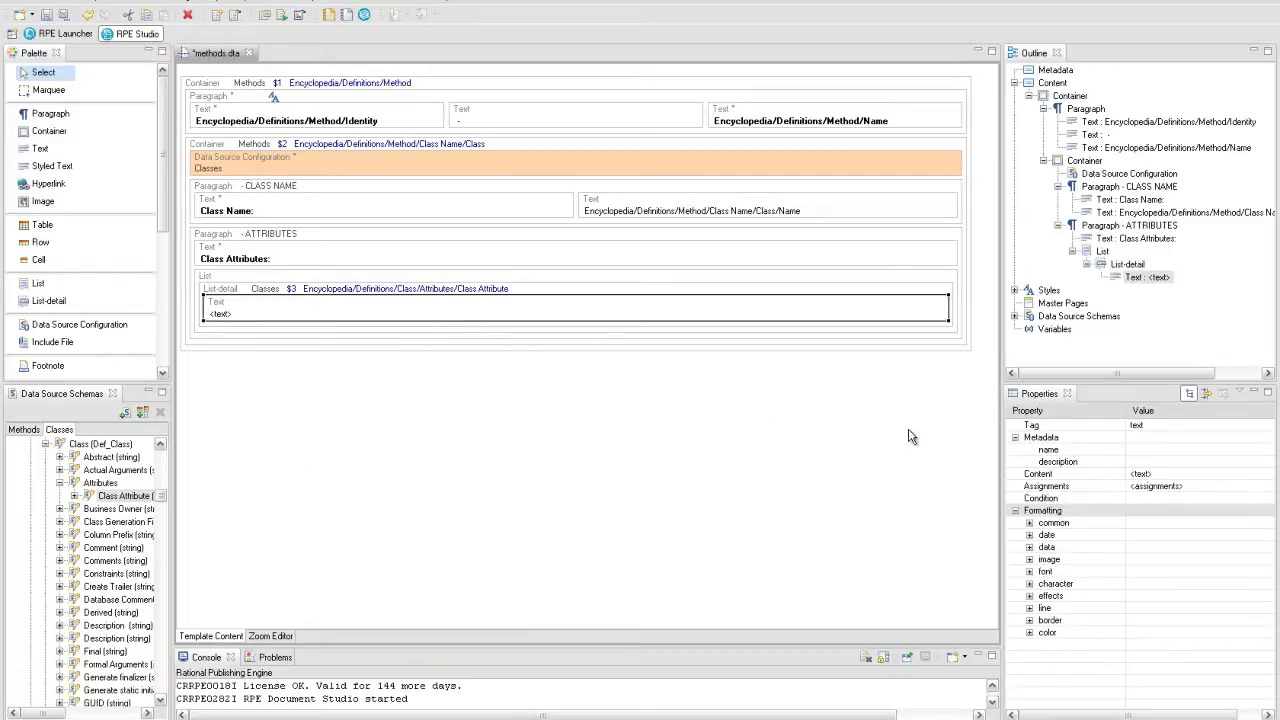
click(1144, 449)
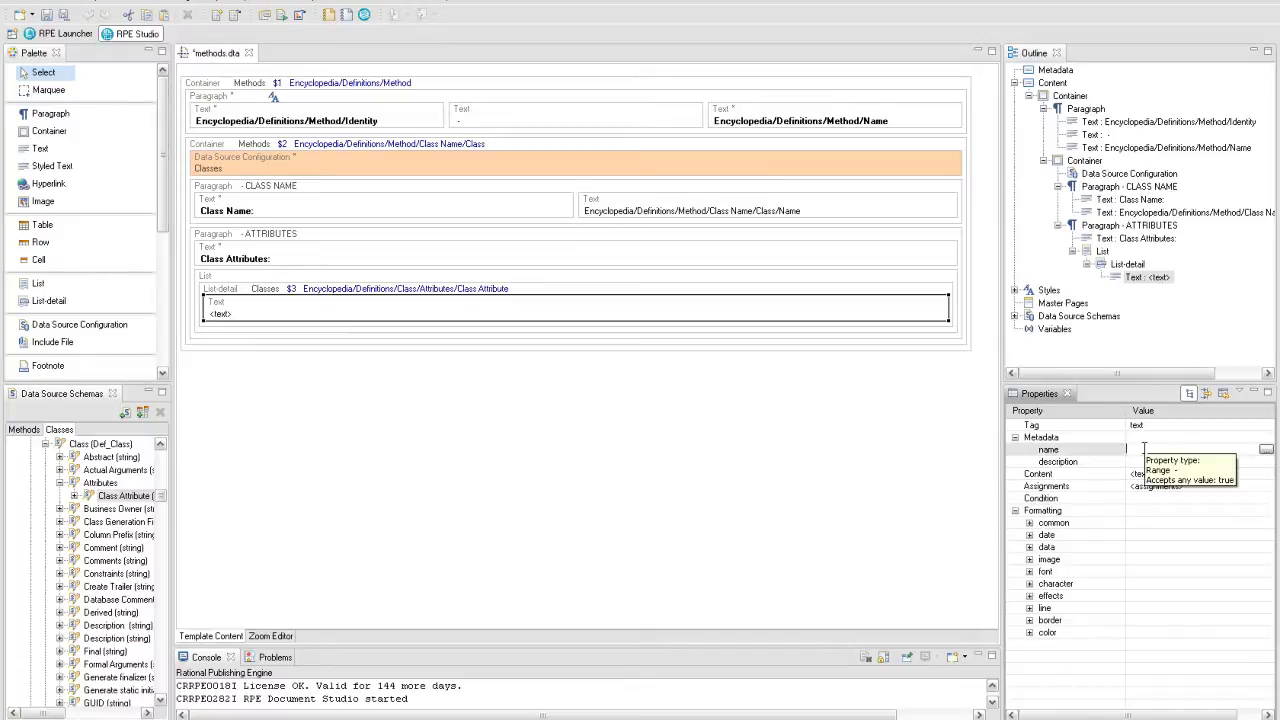
text(NAME AS TEXT)
key(Return)
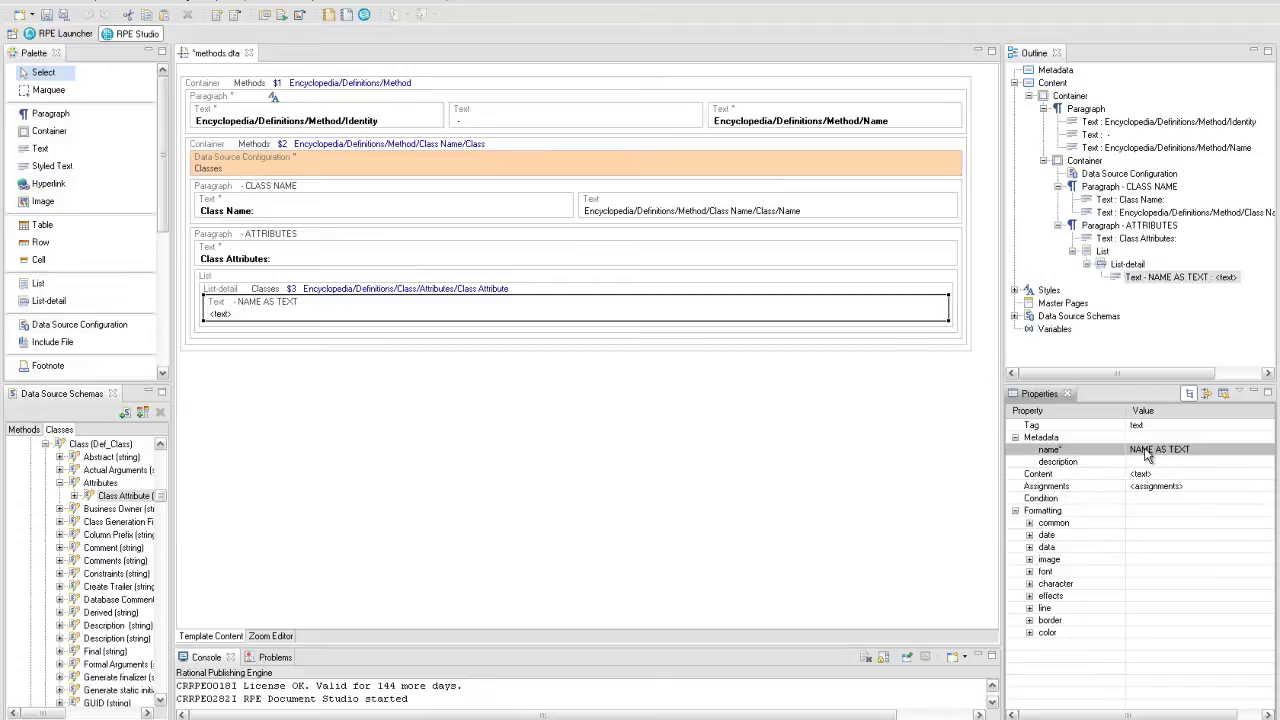
Step: Set the text's data expression to the $3 Class Attribute Name
double_click(703, 314)
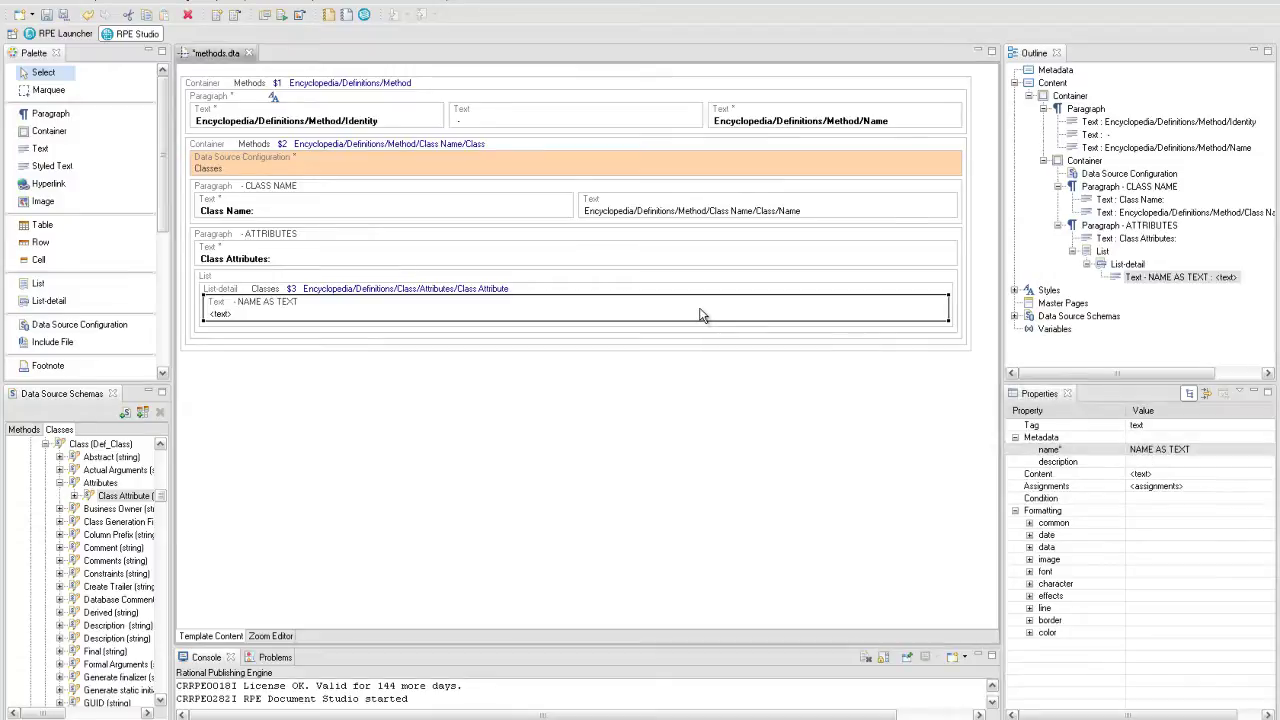
click(598, 305)
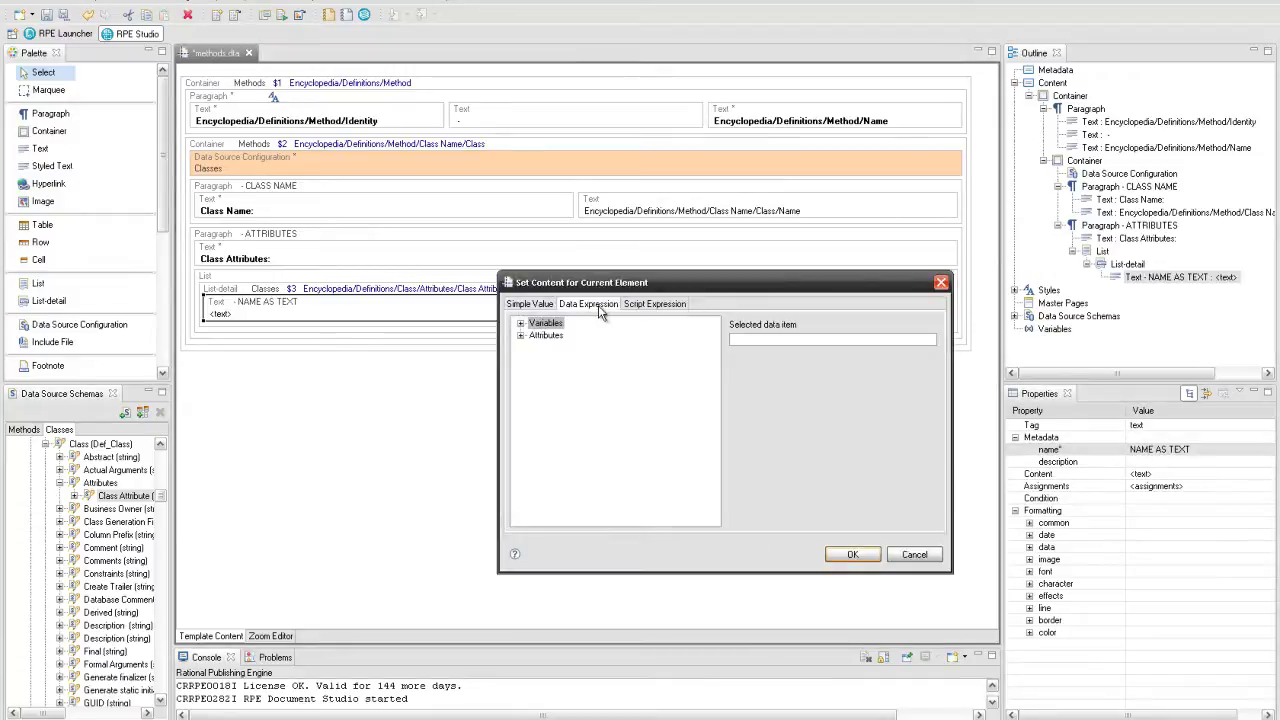
click(520, 336)
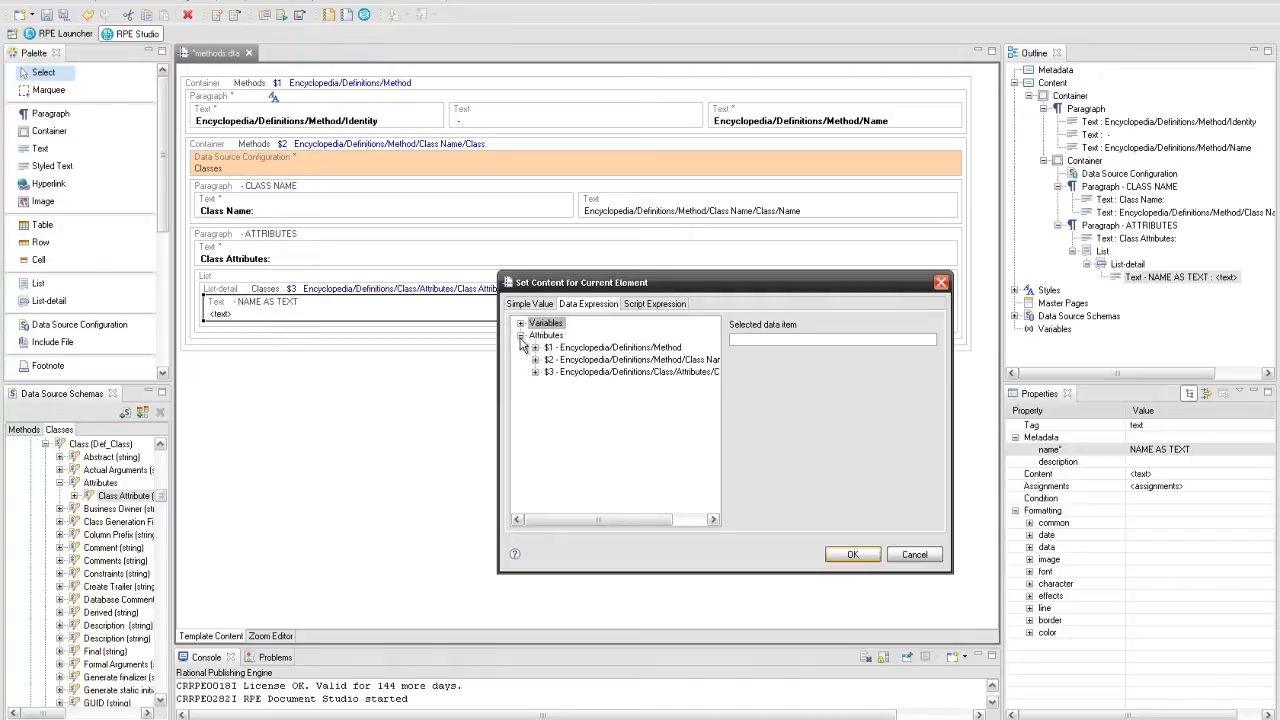
drag(499, 396, 343, 400)
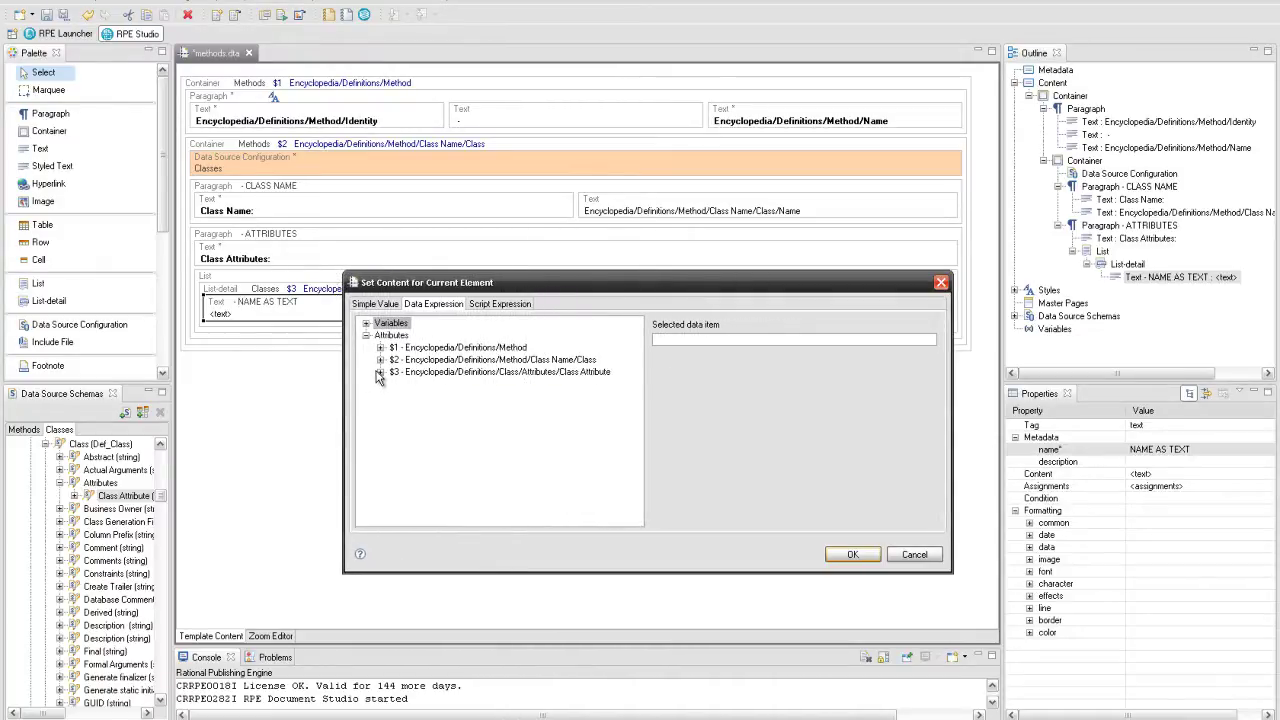
click(380, 373)
click(413, 360)
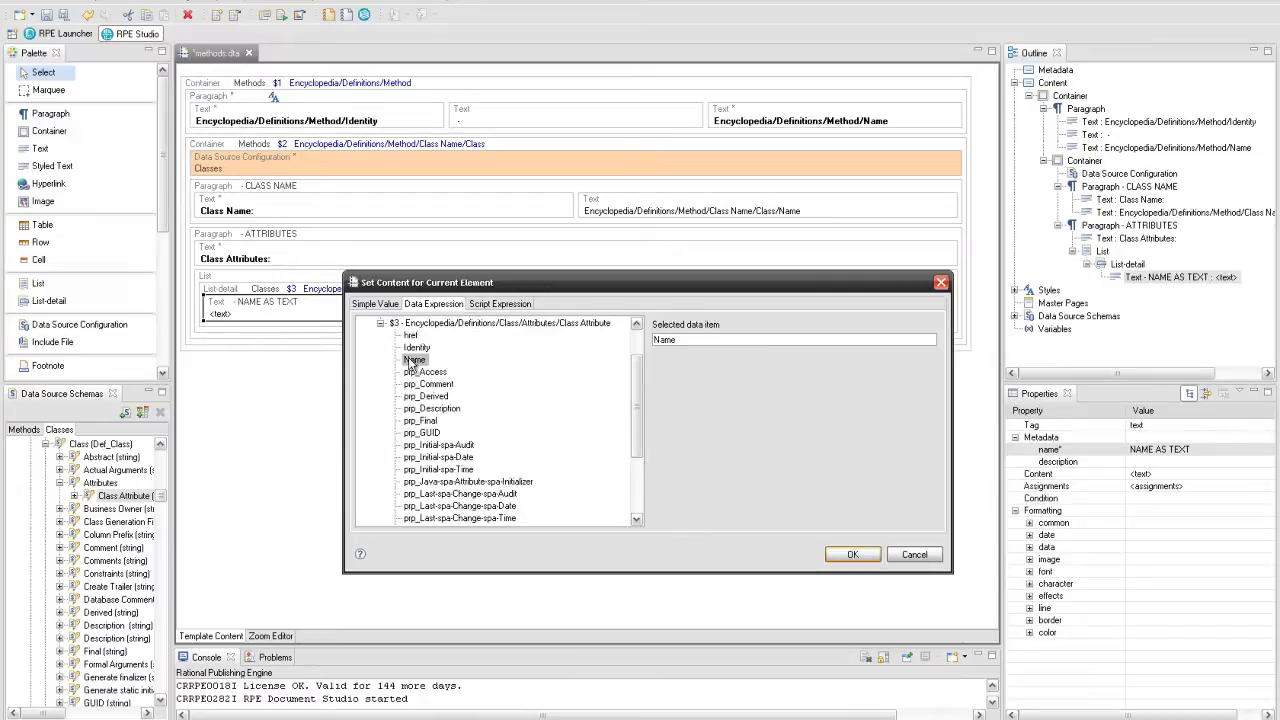
click(840, 555)
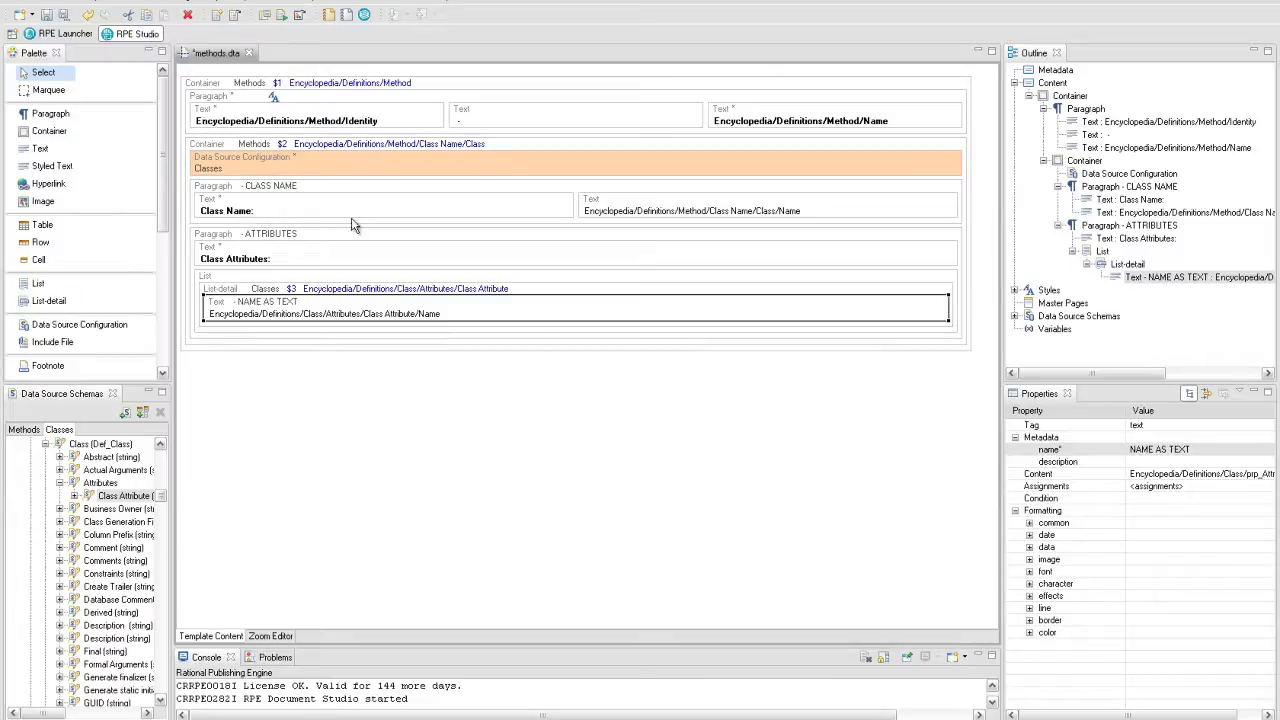
Step: Save and publish the template, accepting the data source warning, then open the generated .doc output
click(46, 14)
click(283, 17)
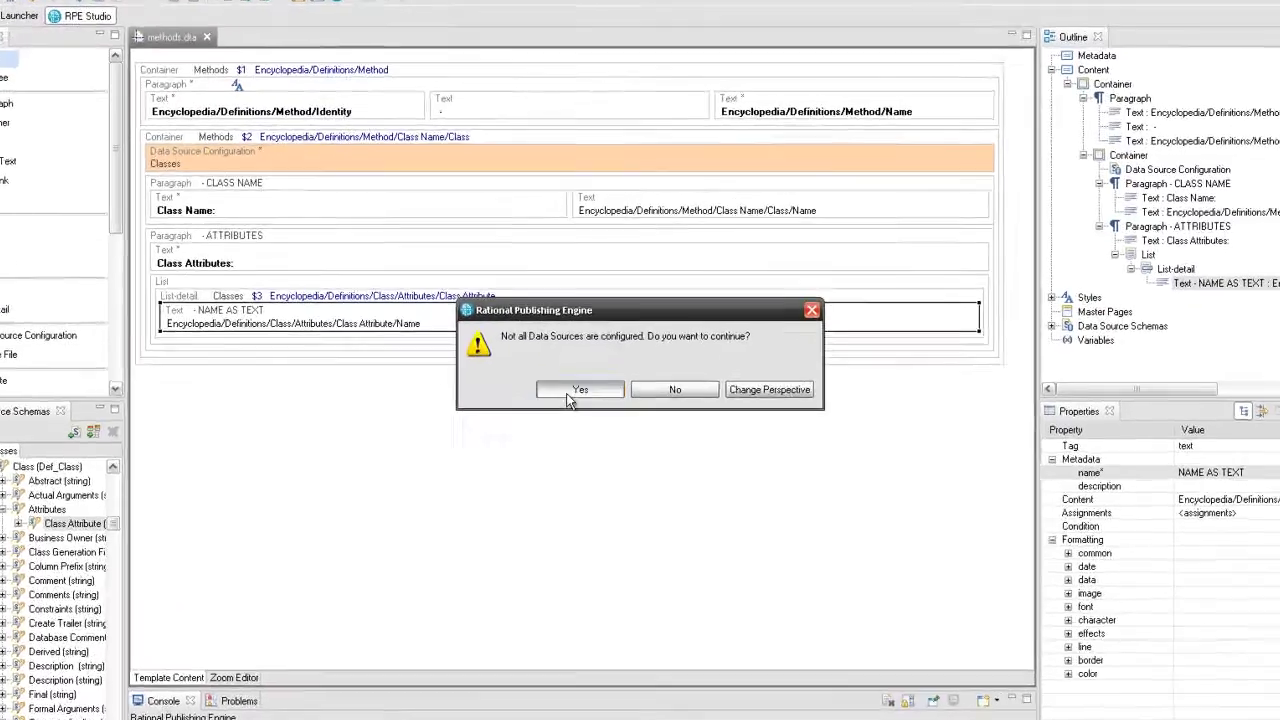
click(578, 378)
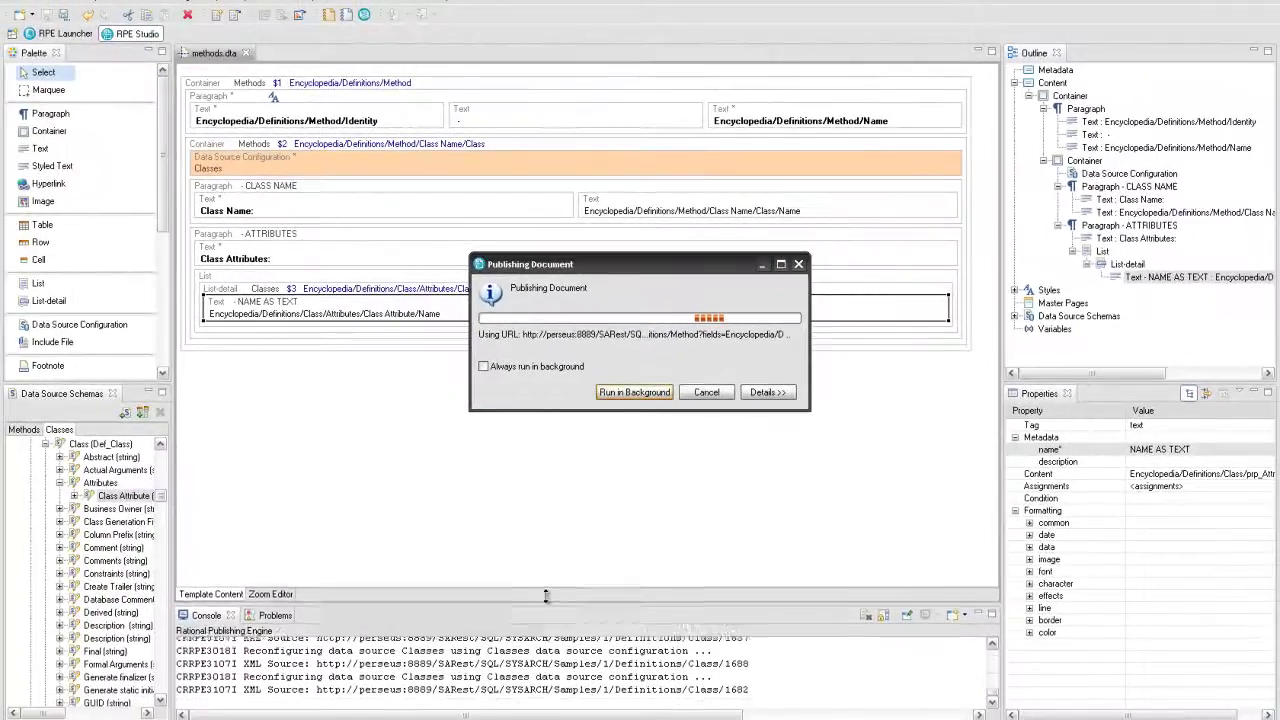
drag(545, 596, 536, 512)
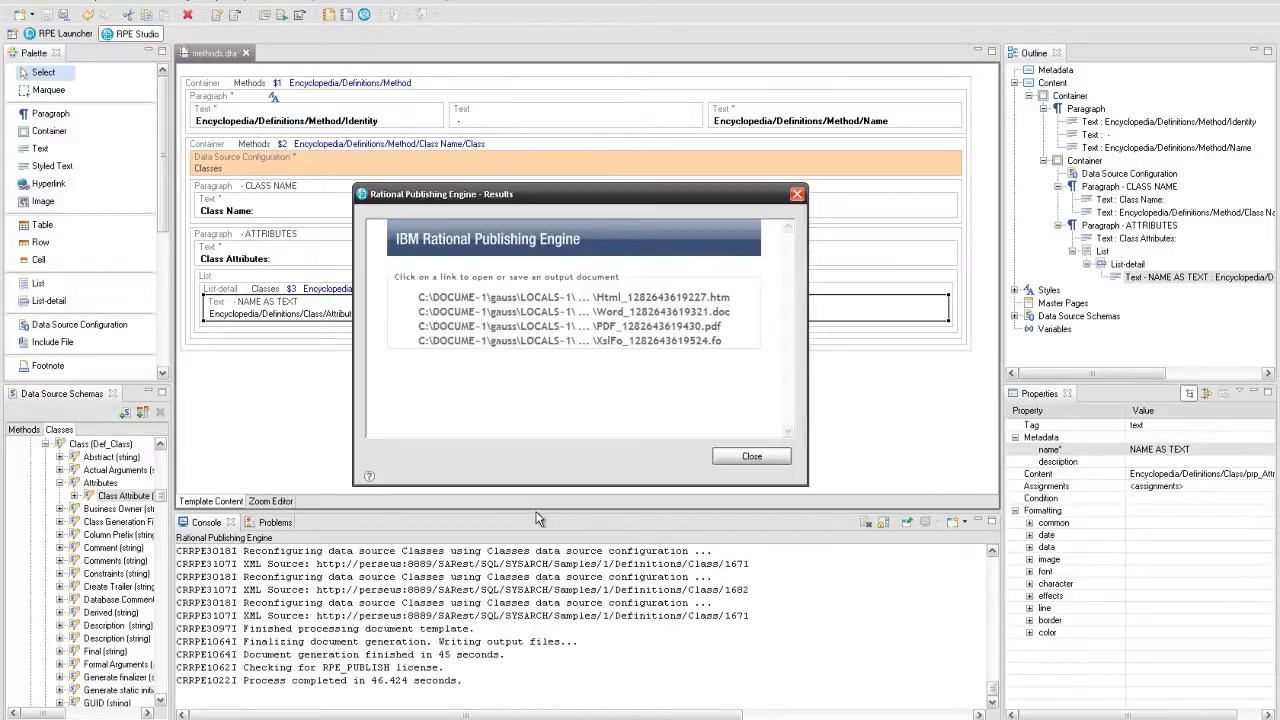
click(545, 318)
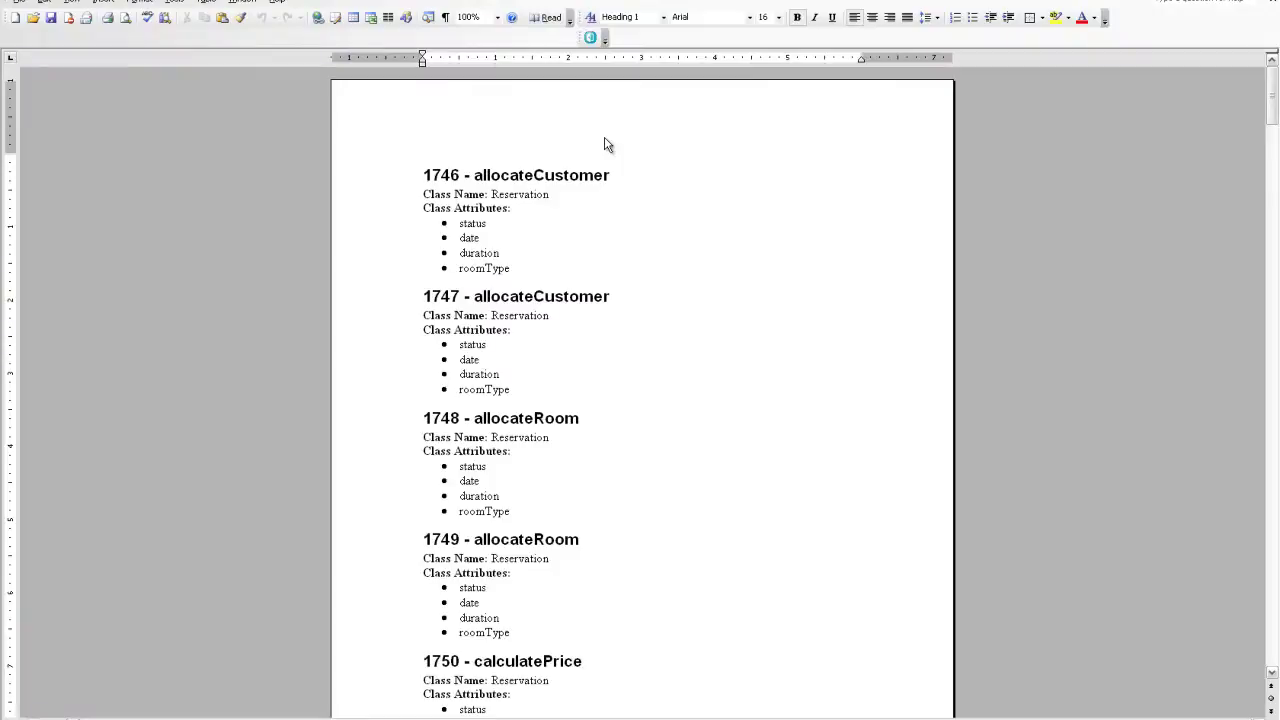
scroll(604, 145, down, 6)
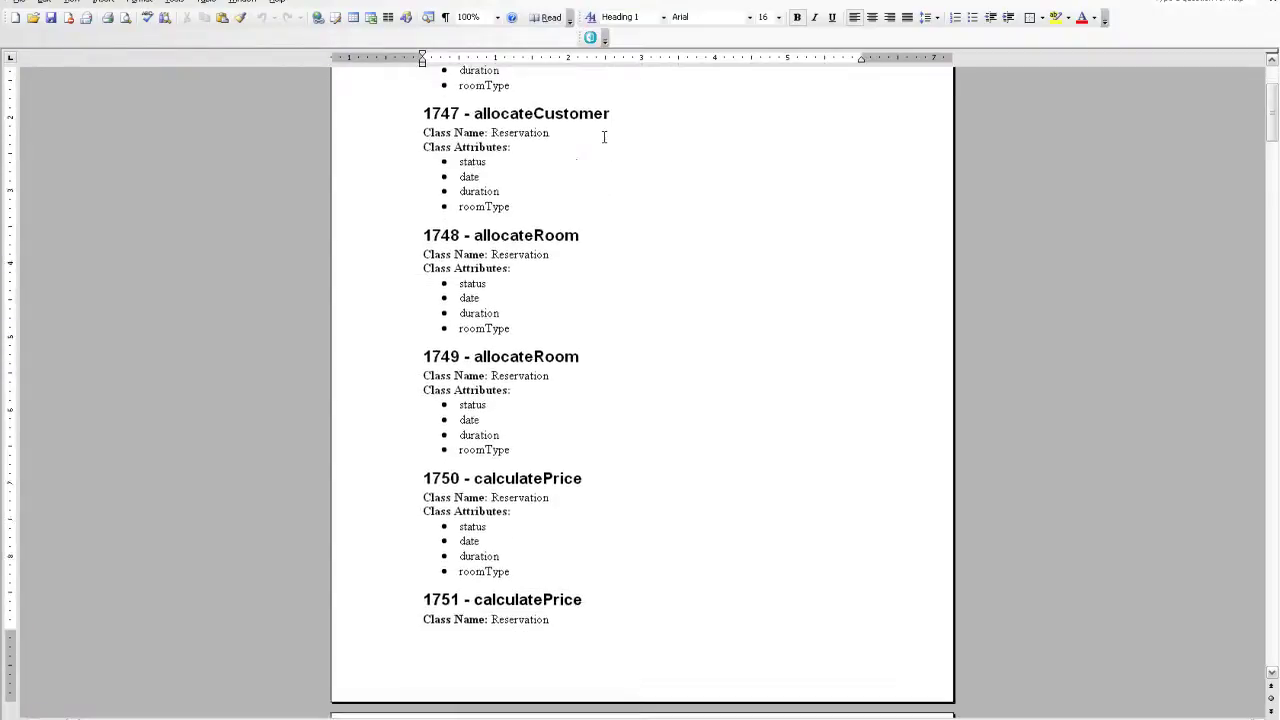